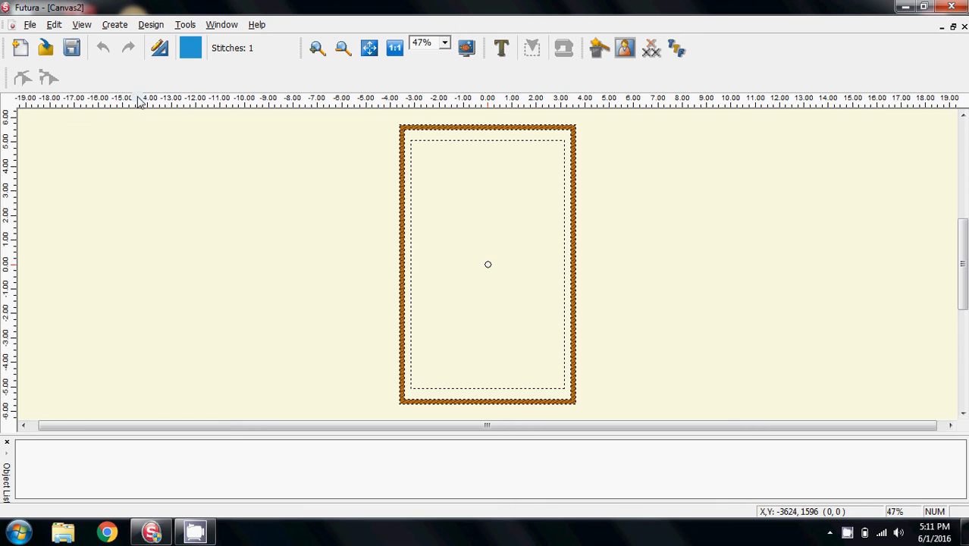
# Launch the Draw Package and open the existing image hghcrown.jpg from the Training folder
pyautogui.click(148, 27)
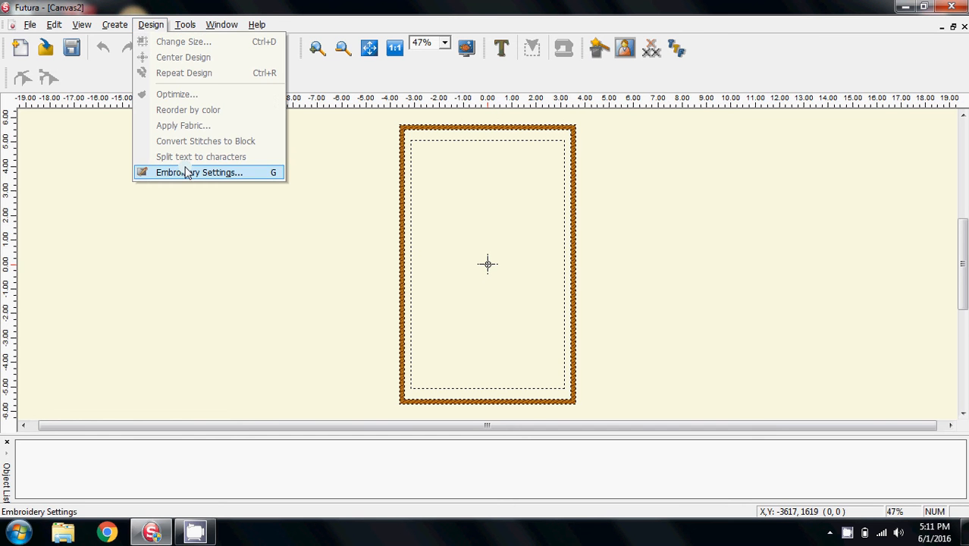
pyautogui.moveTo(114, 25)
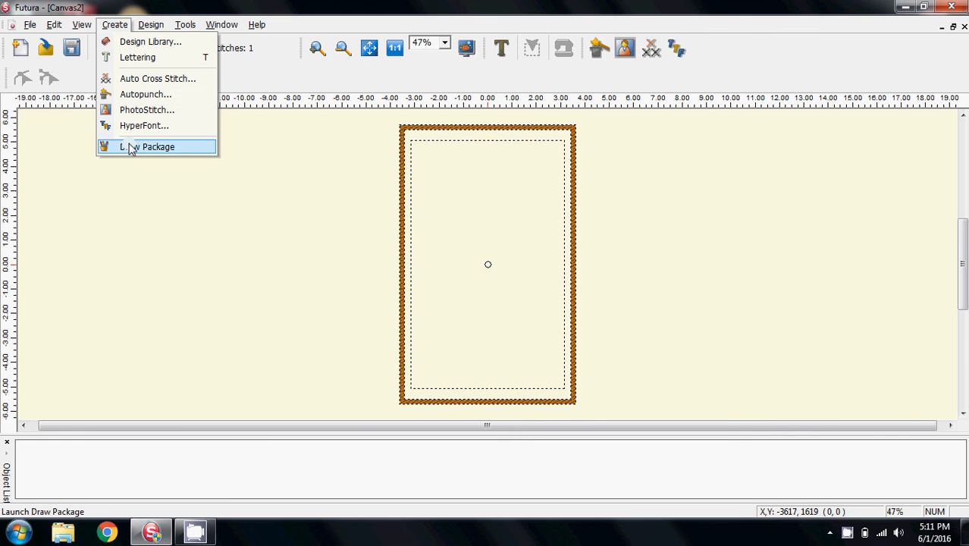
pyautogui.click(130, 145)
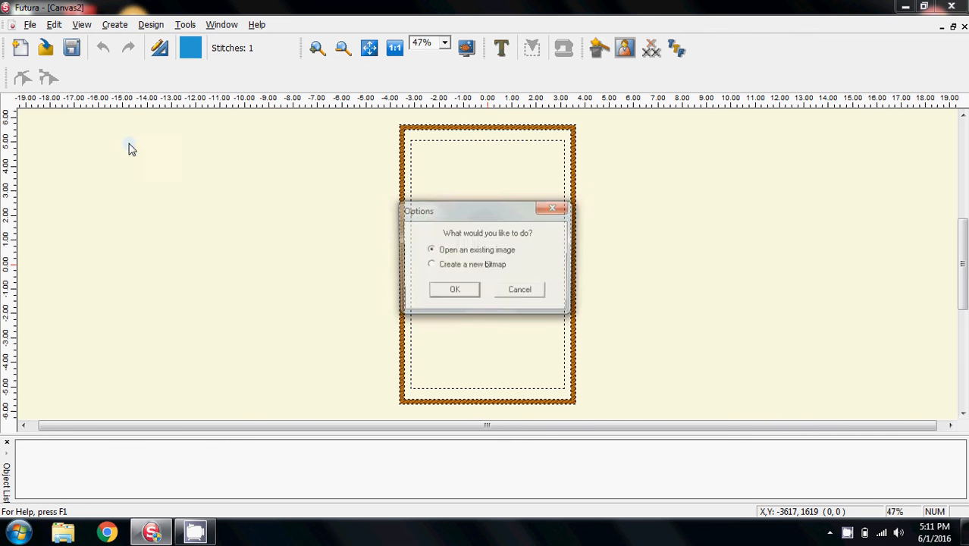
pyautogui.click(452, 292)
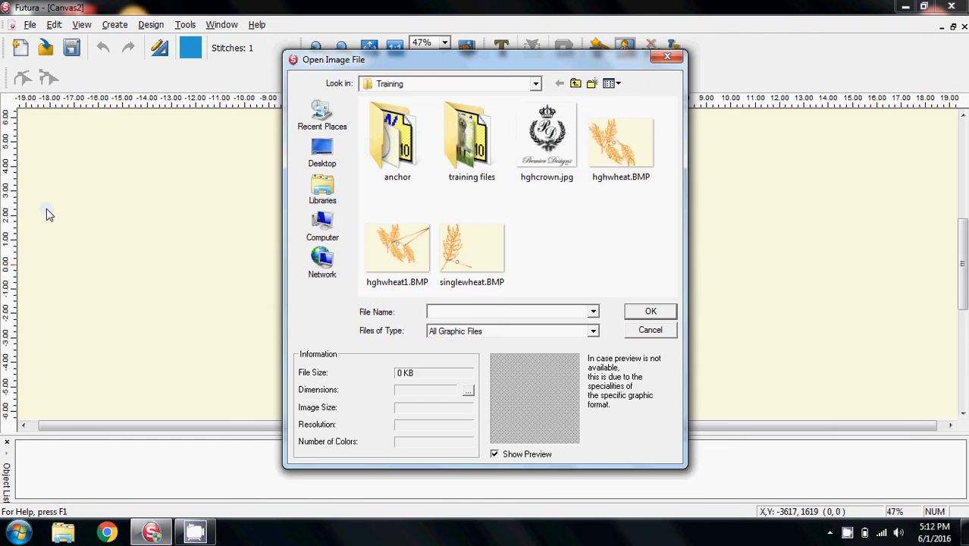
pyautogui.click(547, 138)
pyautogui.click(650, 312)
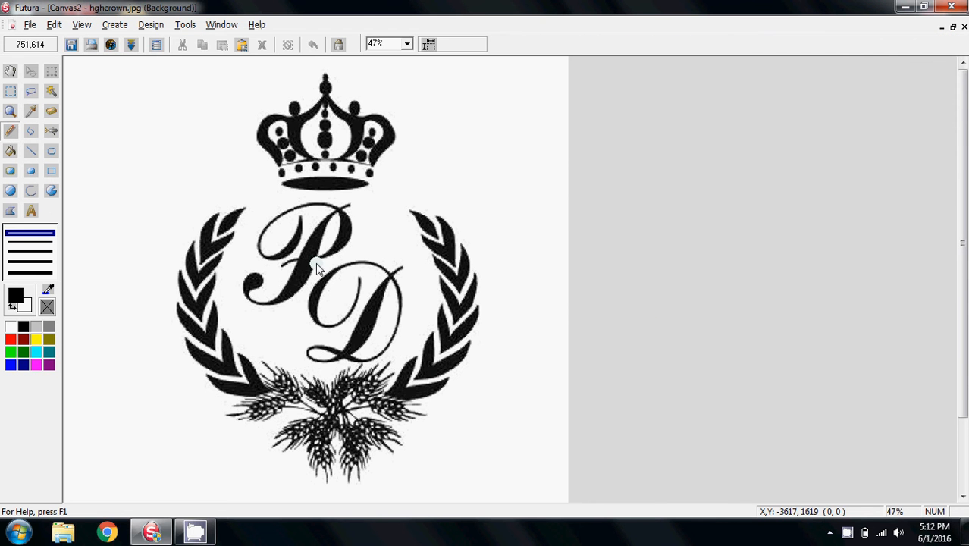
# Zoom in to 300% and inspect the edges of the monogram letters and crown, then return to 50%
pyautogui.click(407, 44)
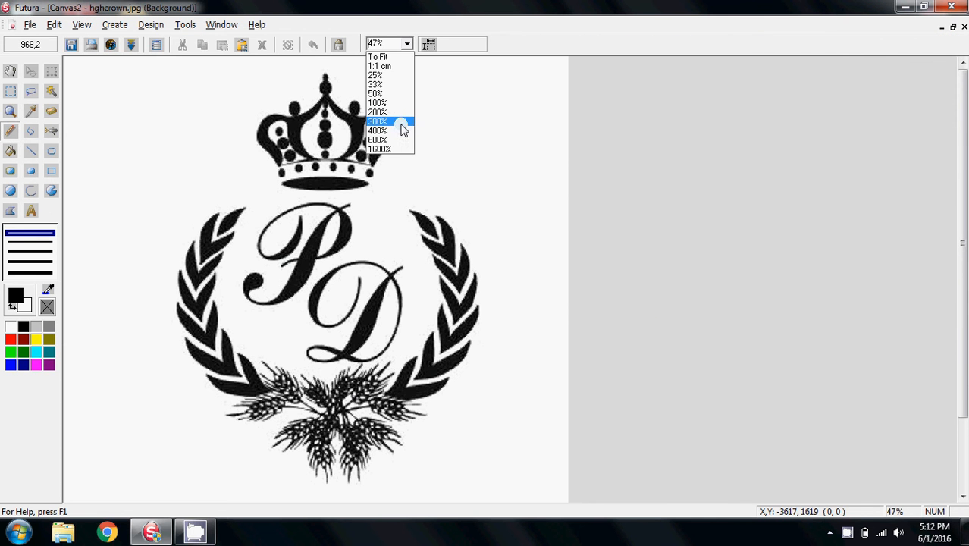
pyautogui.click(393, 121)
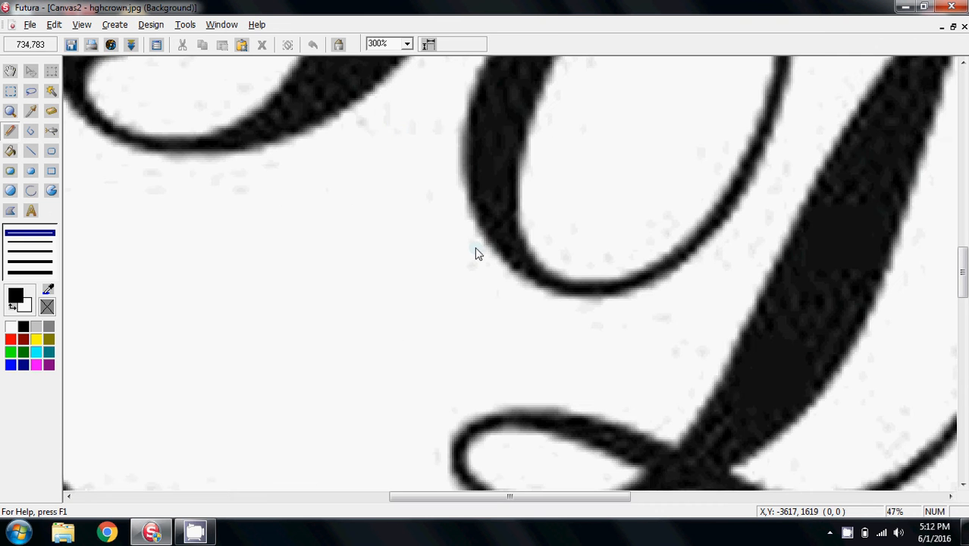
pyautogui.scroll(5, 477, 253)
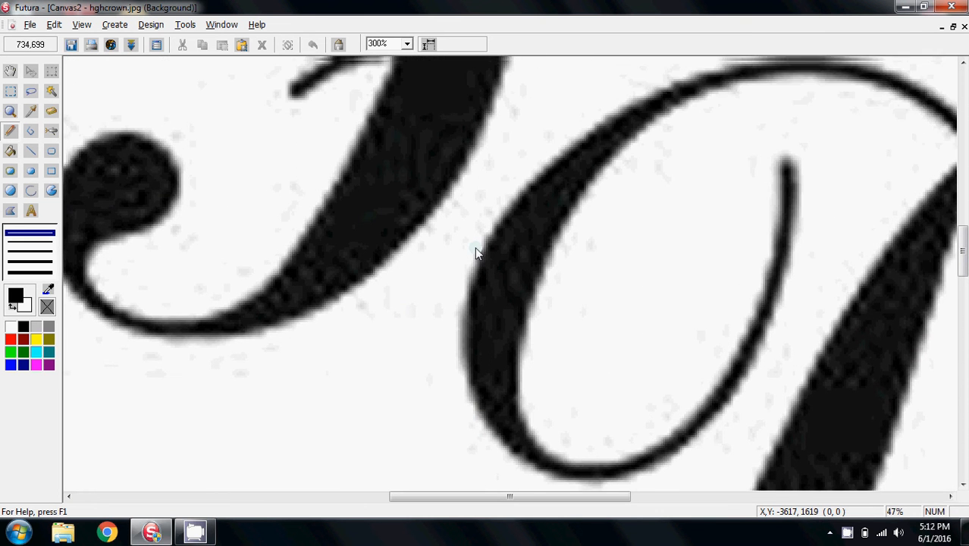
pyautogui.scroll(3, 476, 254)
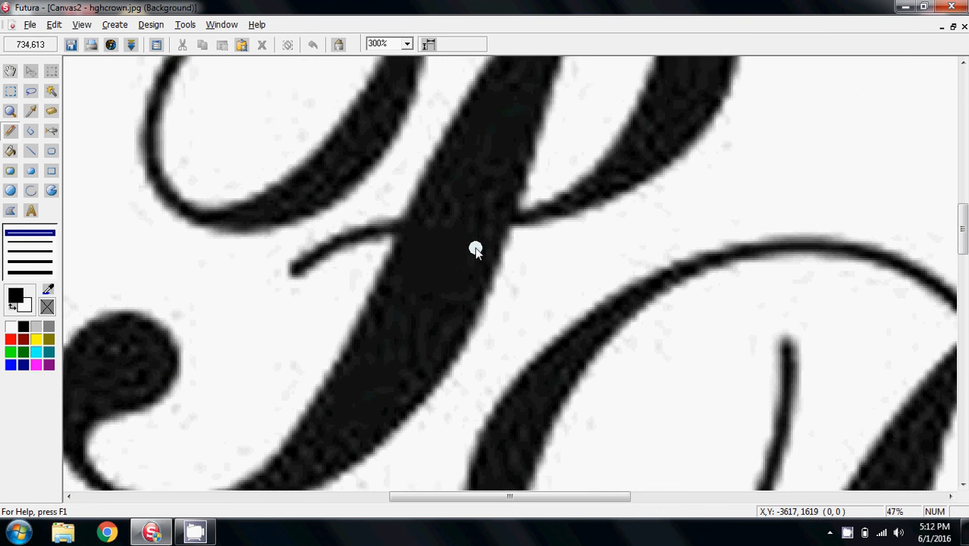
pyautogui.scroll(3, 475, 251)
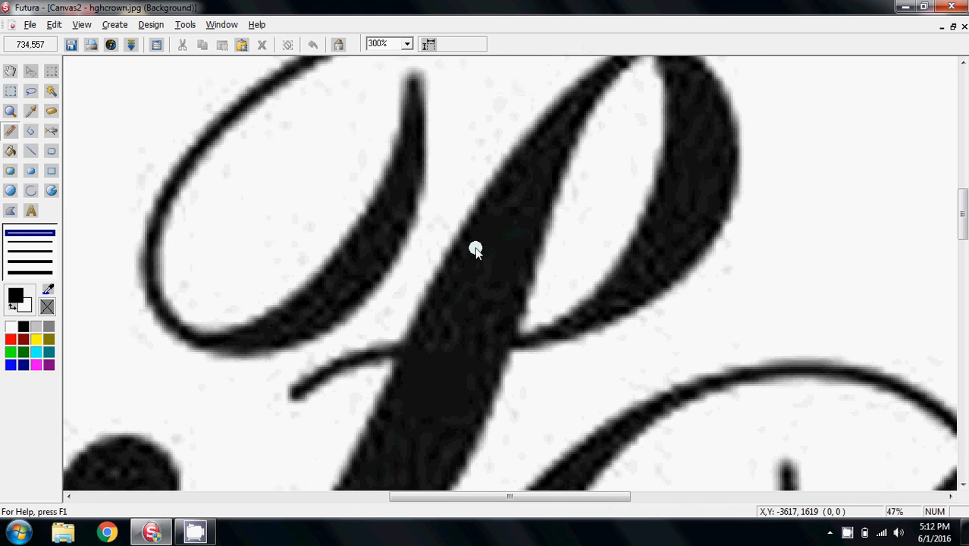
pyautogui.scroll(1, 476, 252)
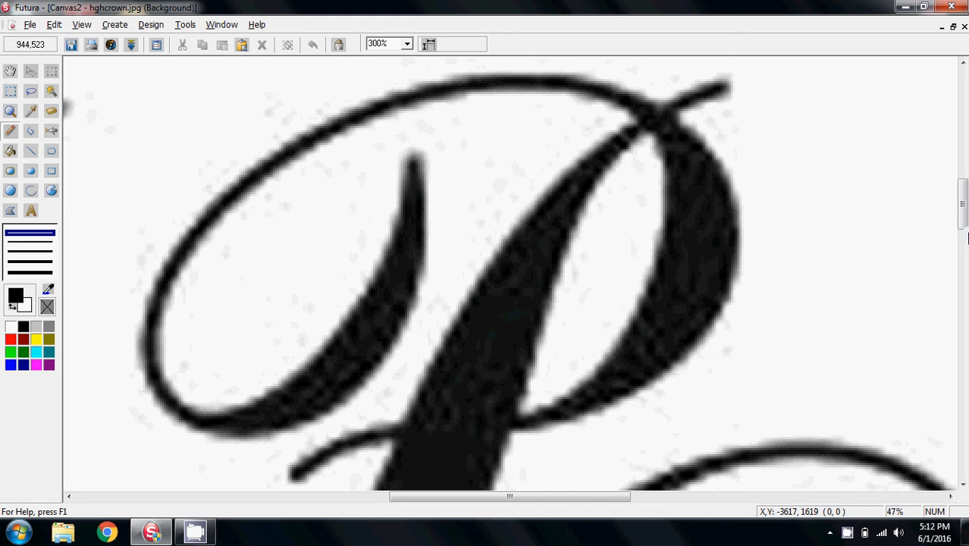
pyautogui.moveTo(963, 205); pyautogui.dragTo(963, 147)
pyautogui.click(407, 44)
pyautogui.click(407, 44)
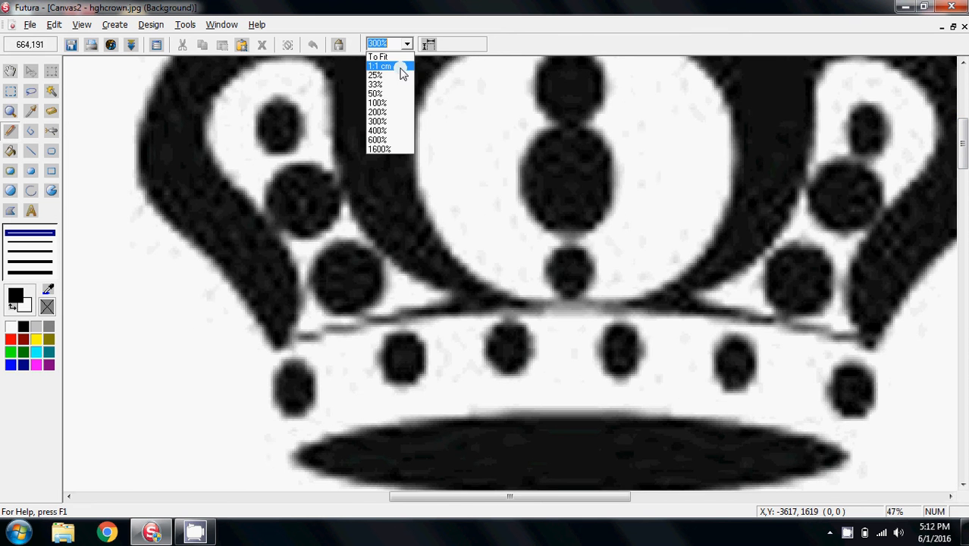
pyautogui.click(392, 96)
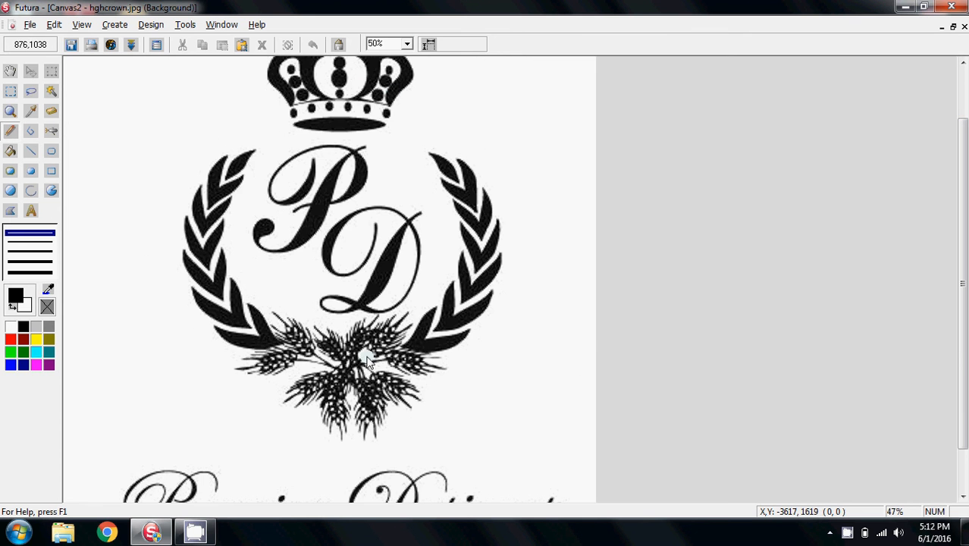
# Apply the Color Reduction image filter with the Indirect method and its default settings
pyautogui.click(110, 45)
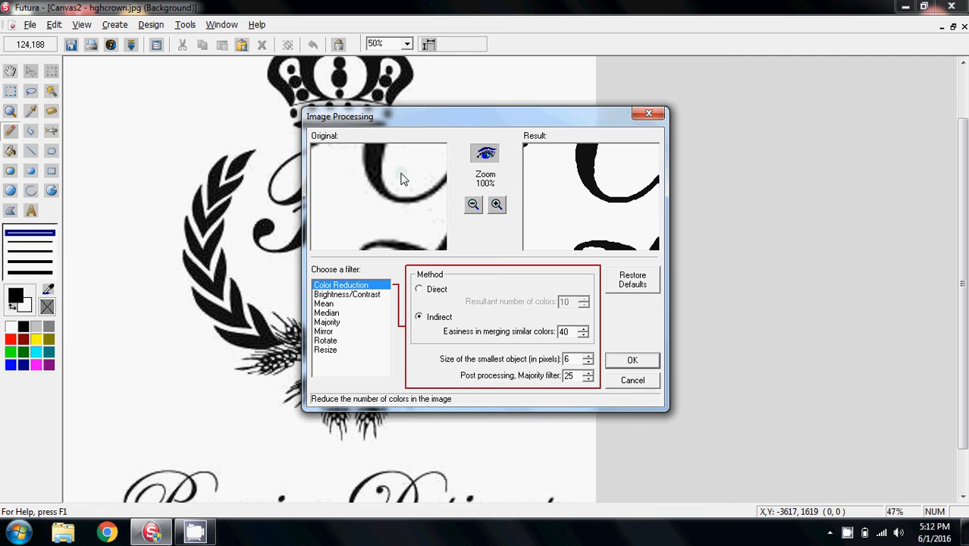
pyautogui.moveTo(394, 190); pyautogui.dragTo(361, 217)
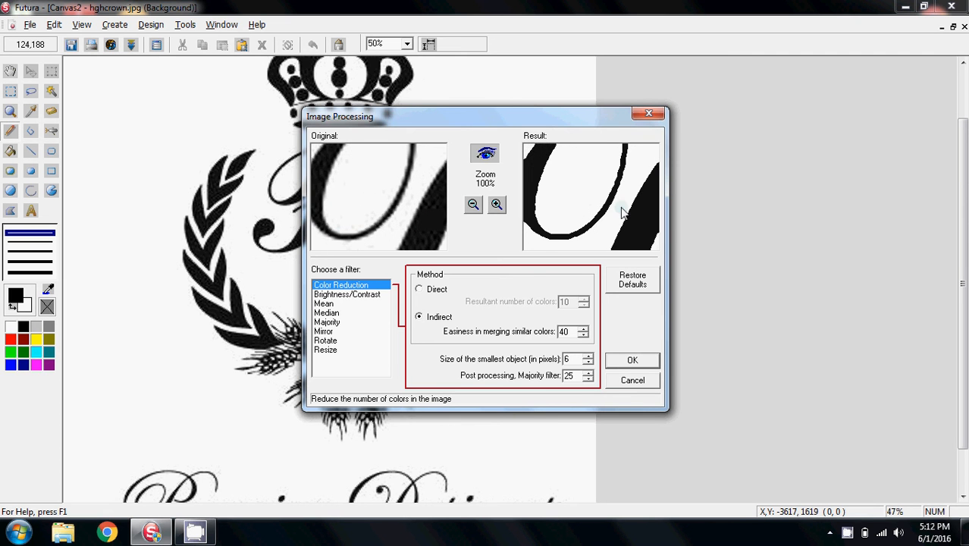
pyautogui.moveTo(592, 201); pyautogui.dragTo(612, 194)
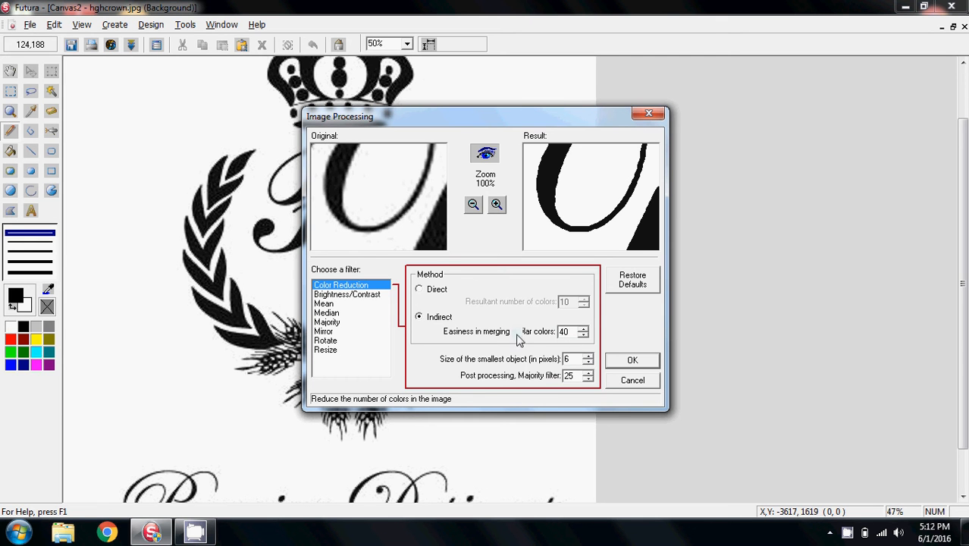
pyautogui.click(630, 362)
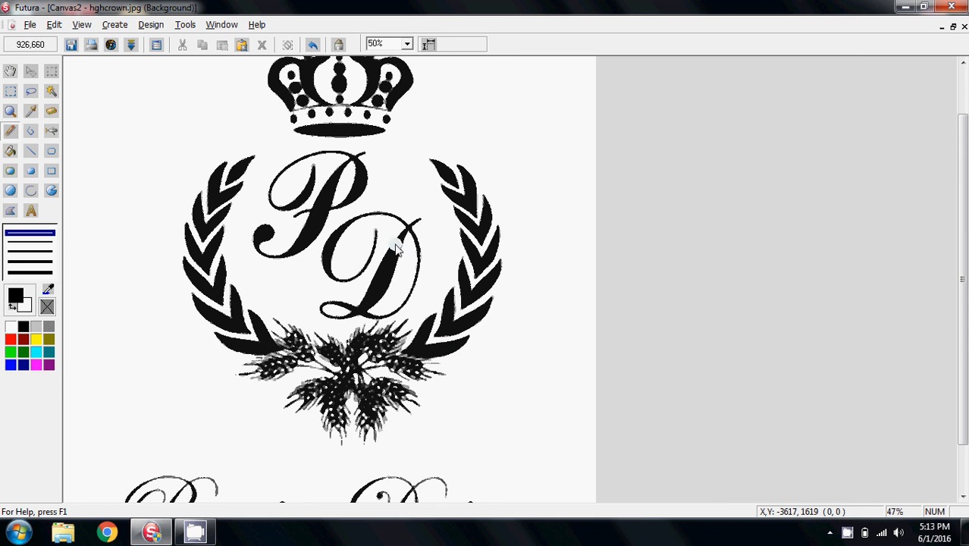
# Reduce the image's colours to 2 using the suggested palette
pyautogui.click(130, 45)
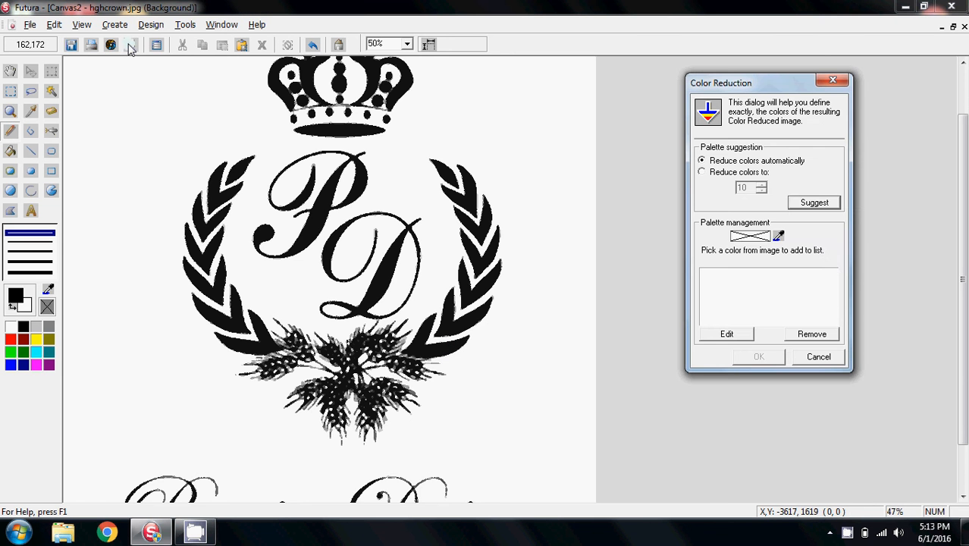
pyautogui.click(812, 205)
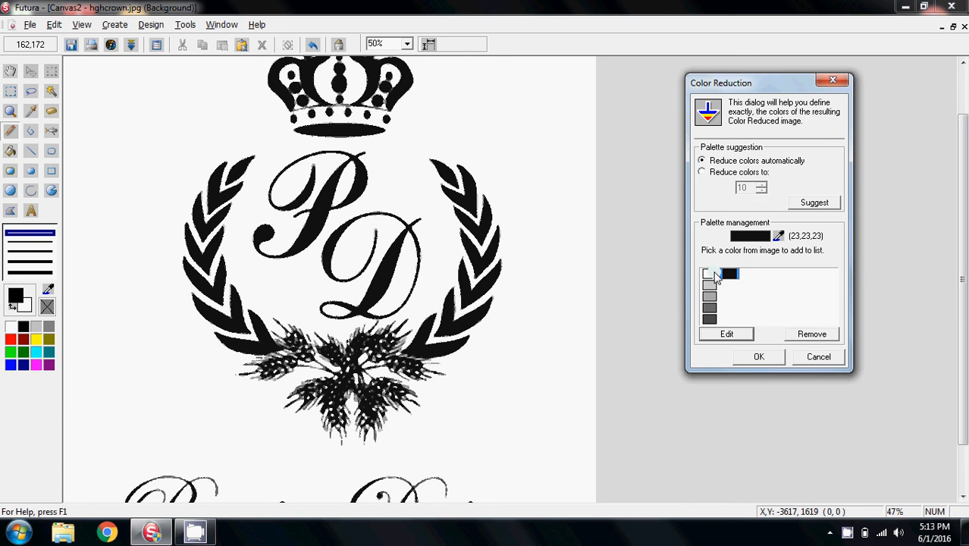
pyautogui.click(702, 173)
pyautogui.click(761, 191)
pyautogui.click(762, 190)
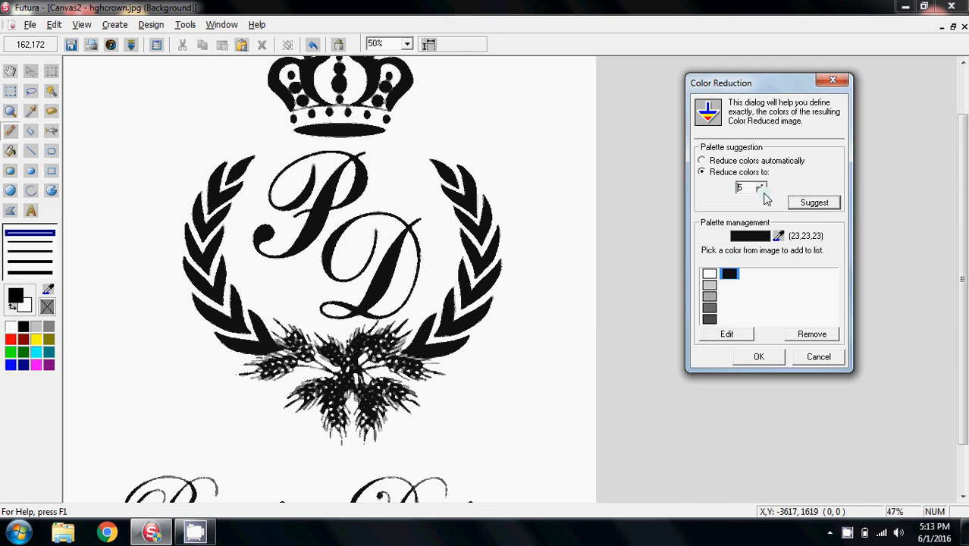
pyautogui.click(813, 203)
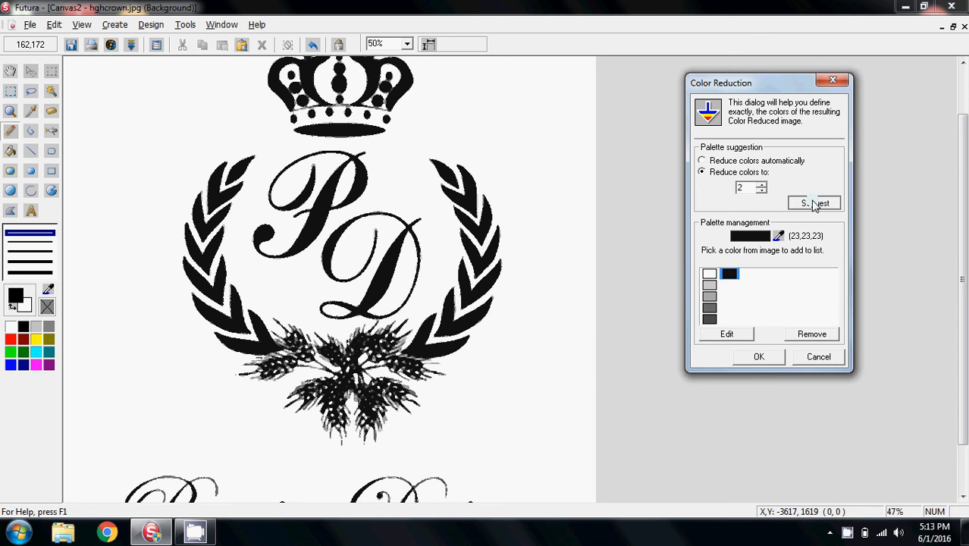
pyautogui.click(759, 357)
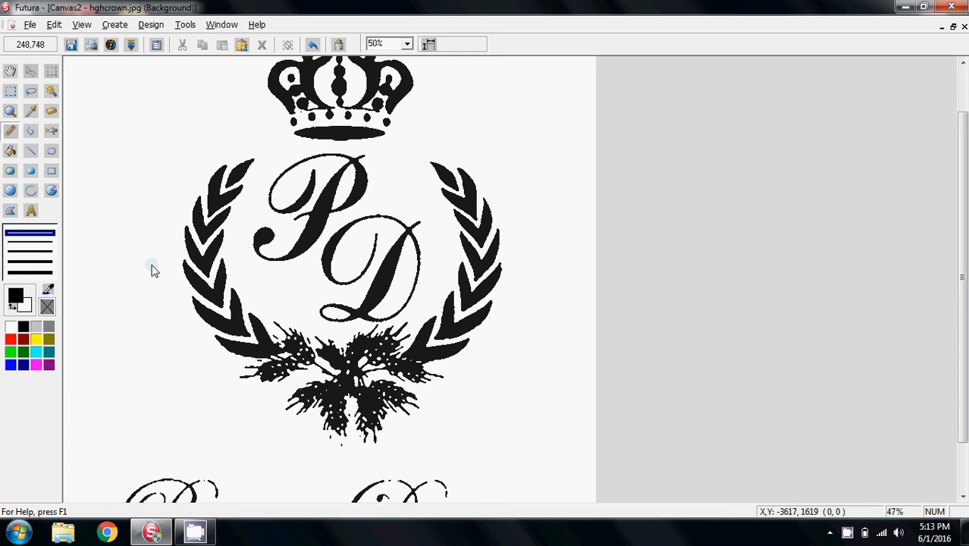
# Crop the image canvas tightly around the crown and wreath, cutting off the Premier Designs lettering
pyautogui.click(381, 45)
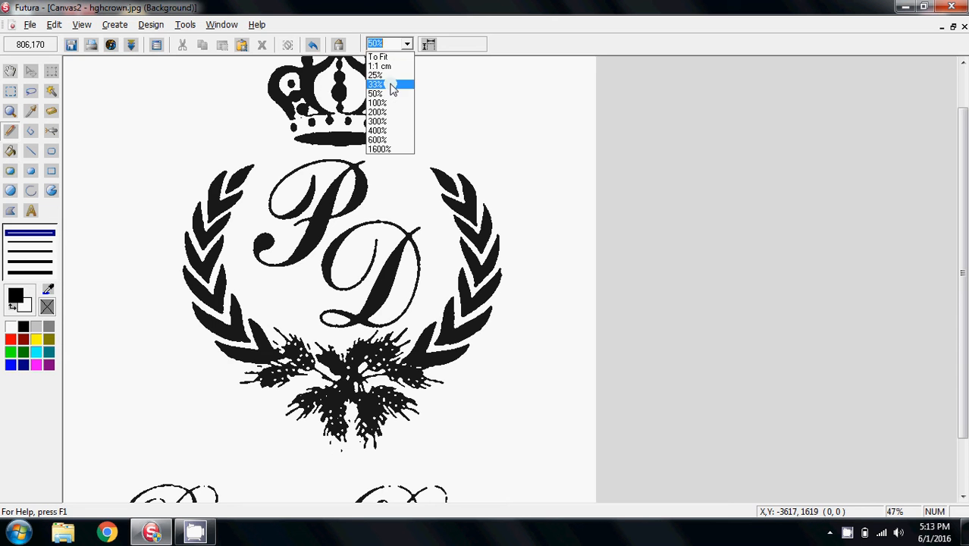
pyautogui.click(391, 84)
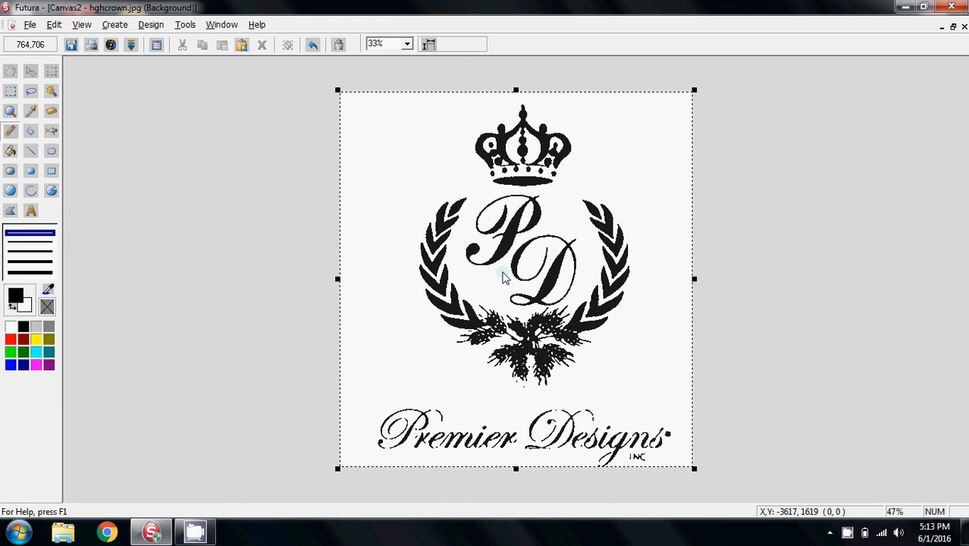
pyautogui.moveTo(516, 471); pyautogui.dragTo(515, 402)
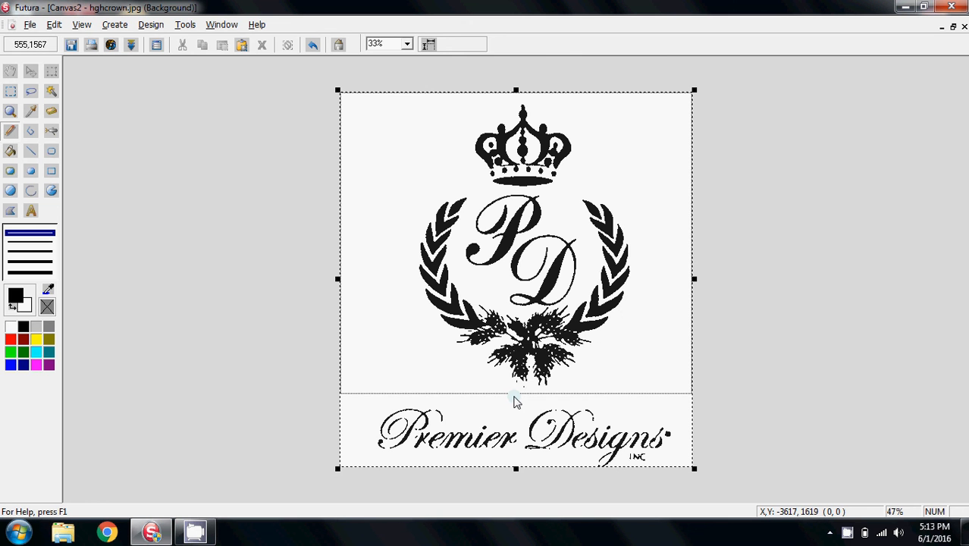
pyautogui.moveTo(514, 402)
pyautogui.mouseDown()
pyautogui.moveTo(517, 411)
pyautogui.moveTo(517, 402)
pyautogui.mouseUp()
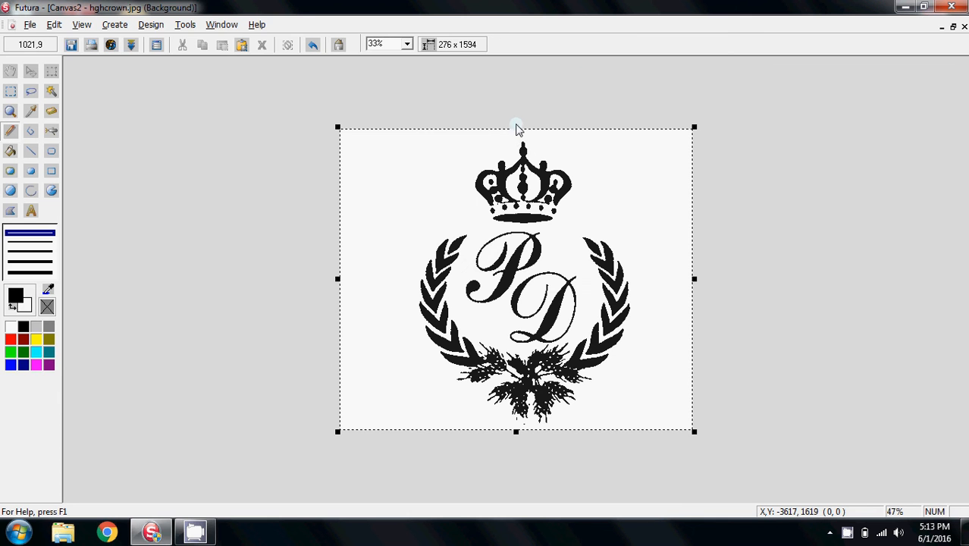
pyautogui.moveTo(516, 130); pyautogui.dragTo(516, 134)
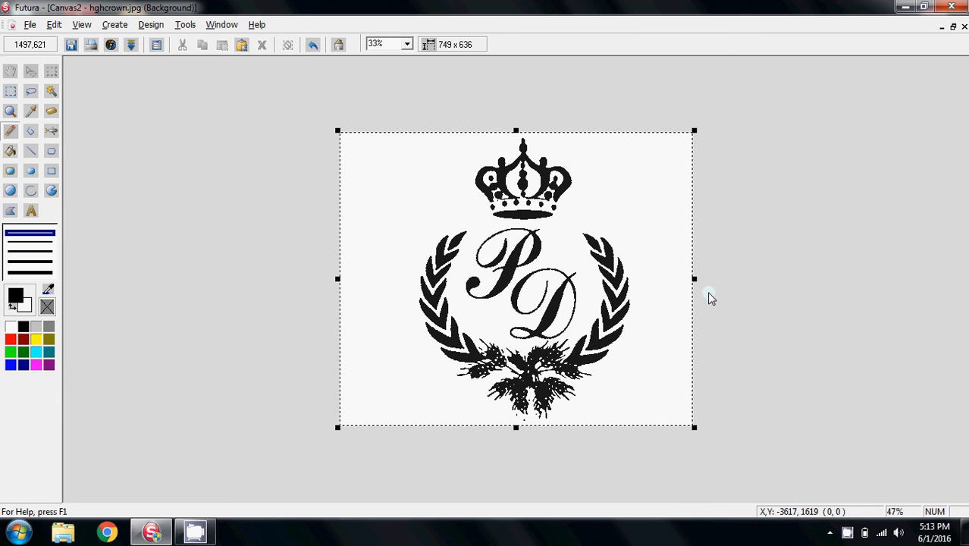
pyautogui.moveTo(696, 283); pyautogui.dragTo(640, 287)
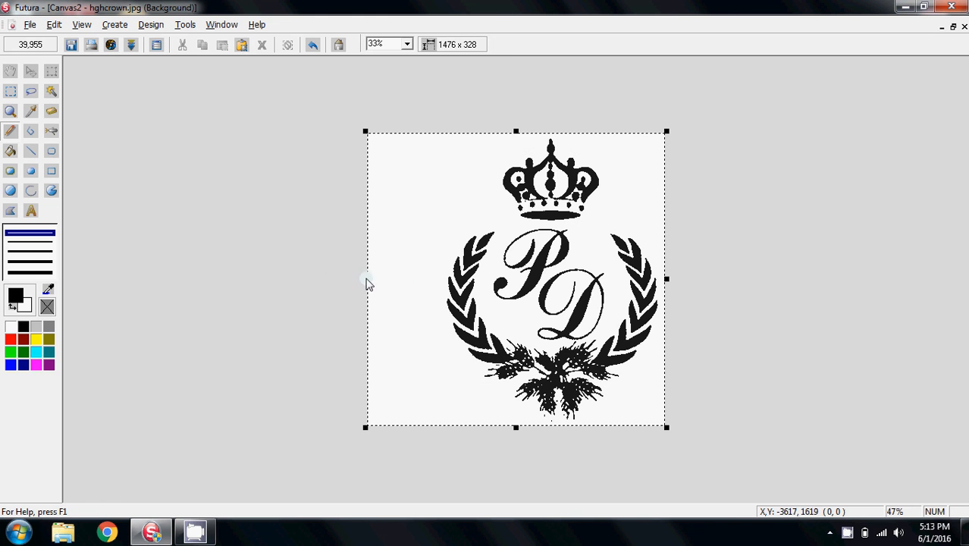
pyautogui.moveTo(367, 284); pyautogui.dragTo(435, 284)
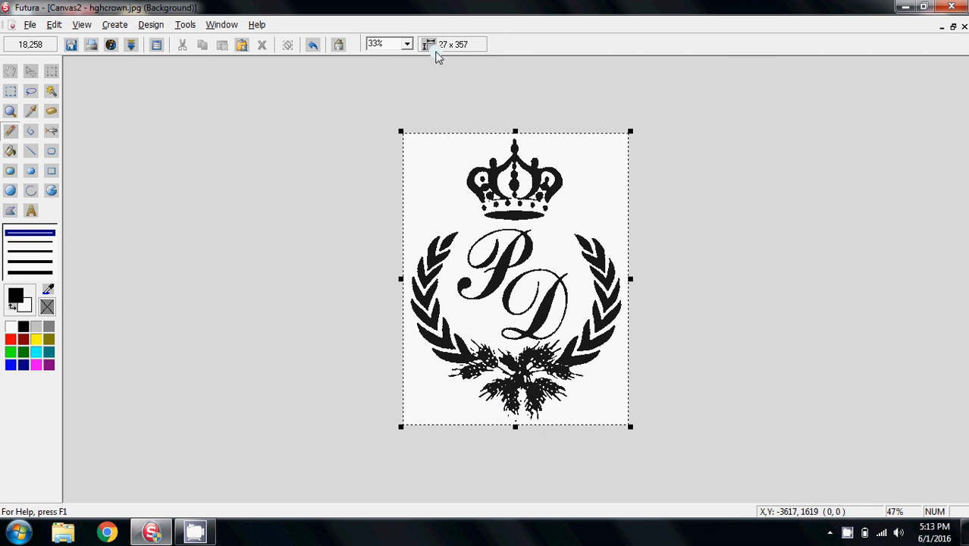
# Erase a thick white stroke with the Eraser across the wheat sprig beneath the monogram
pyautogui.click(406, 44)
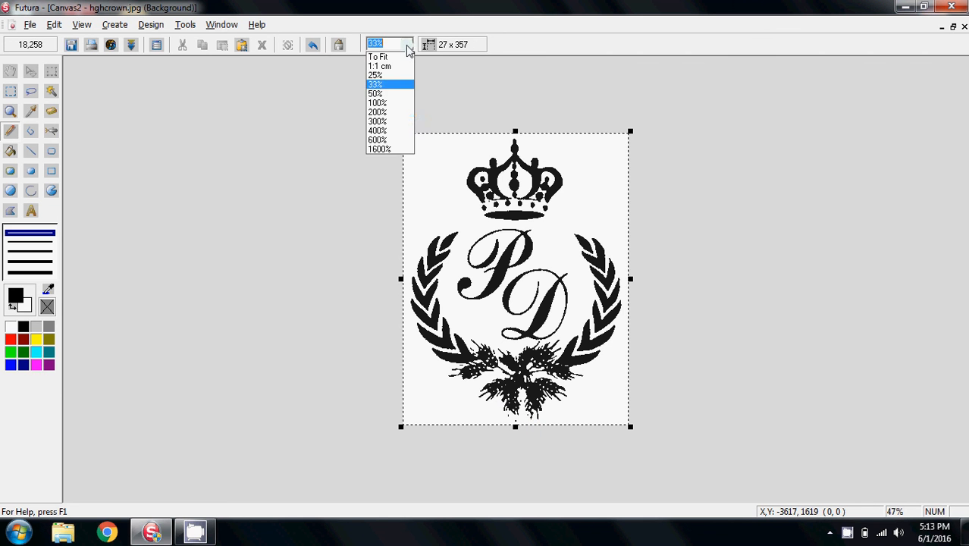
pyautogui.click(379, 112)
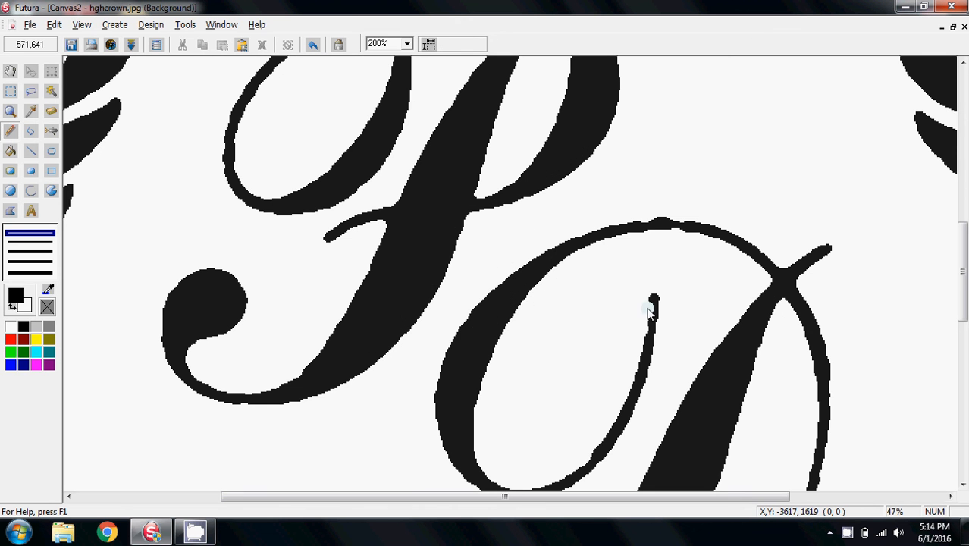
pyautogui.click(407, 44)
pyautogui.click(392, 102)
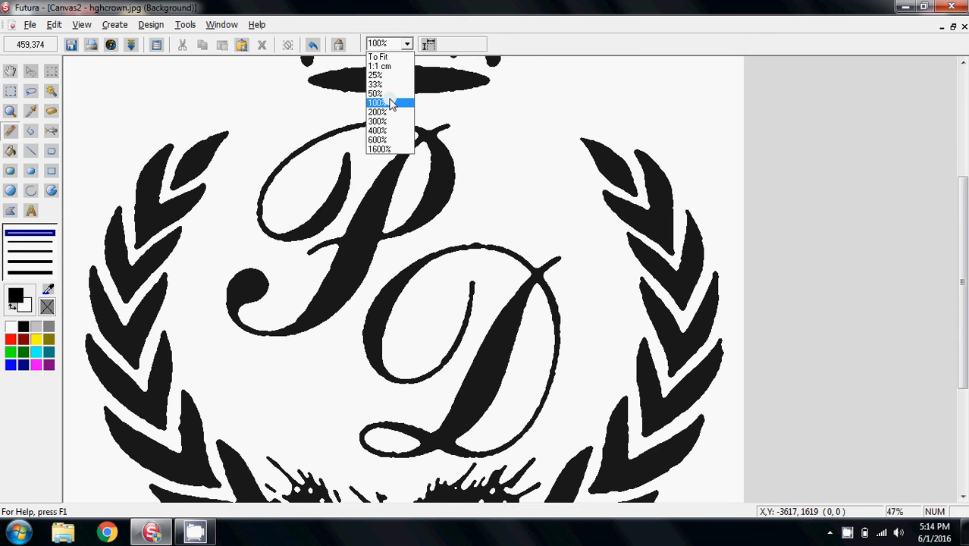
pyautogui.moveTo(965, 255); pyautogui.dragTo(965, 353)
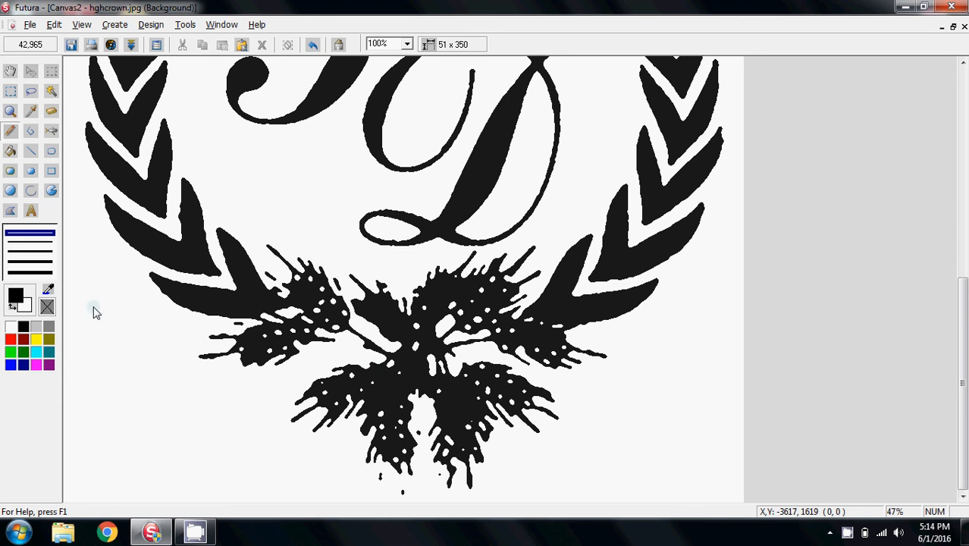
pyautogui.click(11, 134)
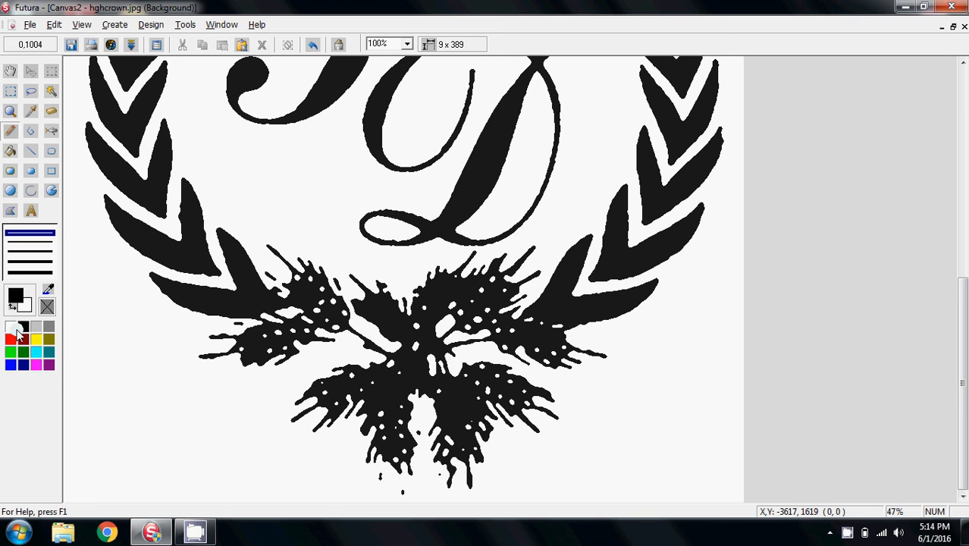
pyautogui.click(10, 327)
pyautogui.click(30, 273)
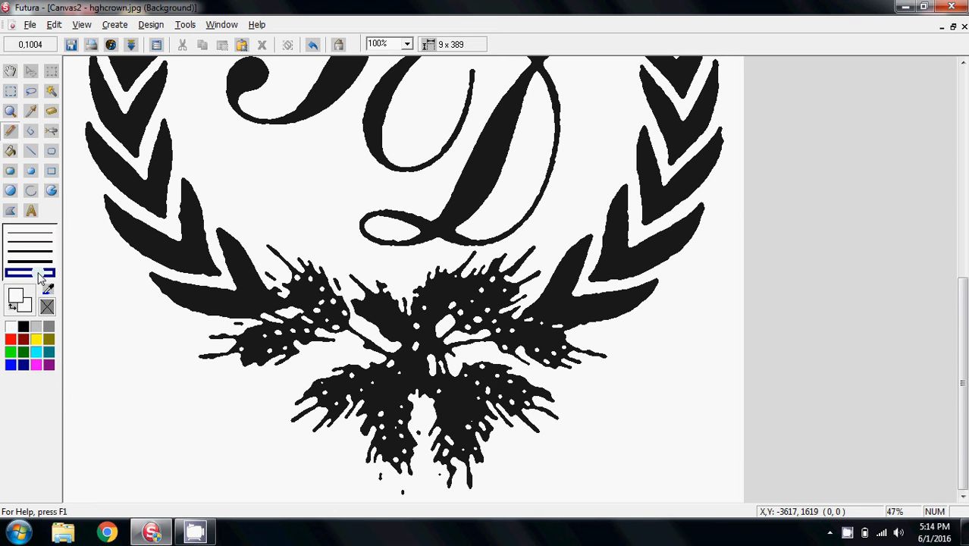
pyautogui.moveTo(186, 357)
pyautogui.mouseDown()
pyautogui.moveTo(297, 360)
pyautogui.moveTo(230, 352)
pyautogui.moveTo(279, 313)
pyautogui.moveTo(210, 328)
pyautogui.moveTo(292, 313)
pyautogui.moveTo(277, 307)
pyautogui.moveTo(267, 271)
pyautogui.moveTo(297, 312)
pyautogui.moveTo(284, 303)
pyautogui.moveTo(315, 273)
pyautogui.moveTo(345, 299)
pyautogui.moveTo(535, 297)
pyautogui.moveTo(537, 309)
pyautogui.moveTo(514, 329)
pyautogui.moveTo(540, 288)
pyautogui.moveTo(524, 325)
pyautogui.moveTo(584, 329)
pyautogui.moveTo(589, 337)
pyautogui.moveTo(546, 342)
pyautogui.moveTo(606, 364)
pyautogui.mouseUp()
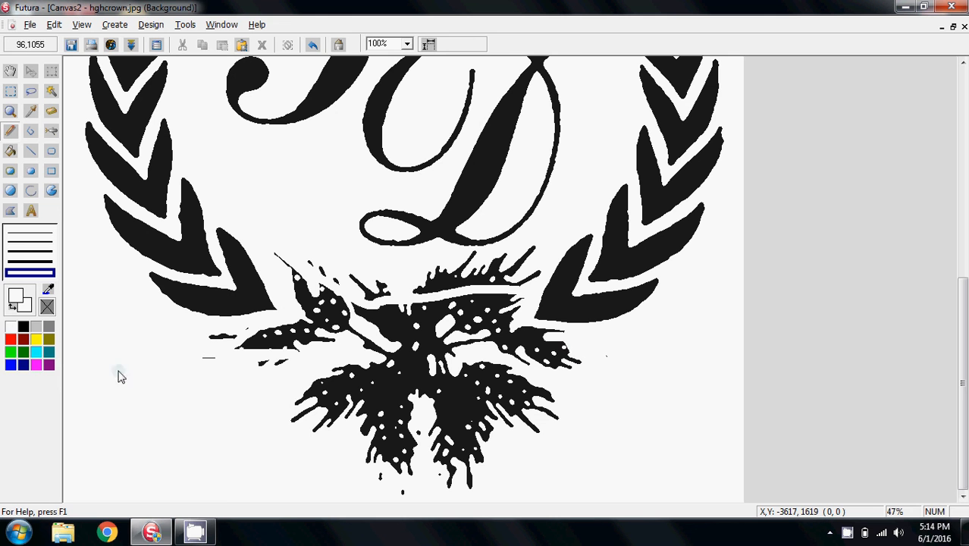
# Flood-fill the remaining wheat sprig and its scattered fragments with white to remove them
pyautogui.click(10, 151)
pyautogui.click(266, 355)
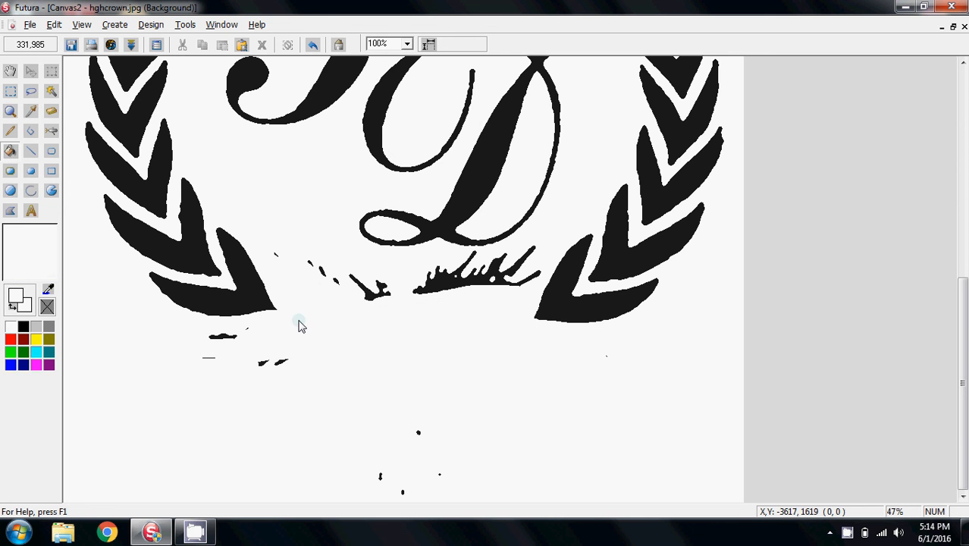
pyautogui.click(370, 294)
pyautogui.click(445, 278)
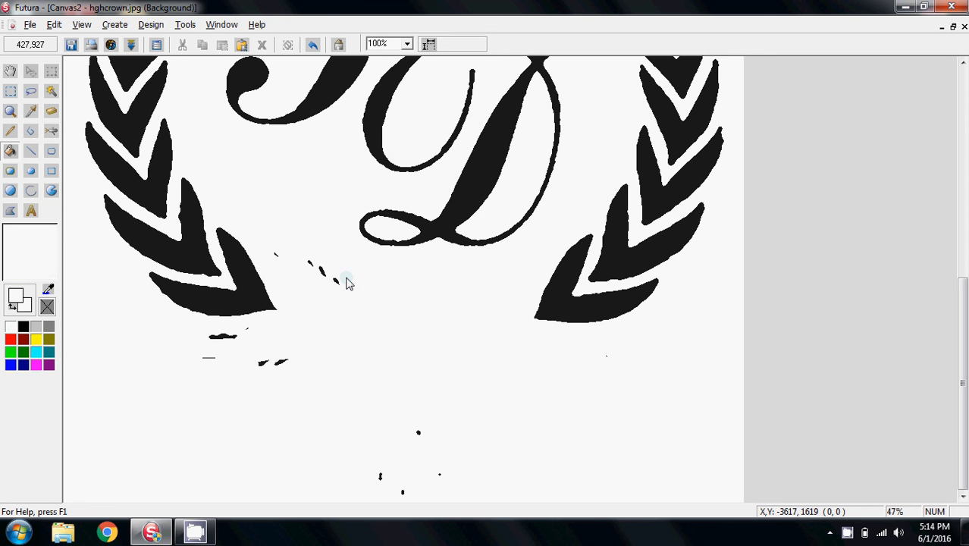
pyautogui.click(309, 264)
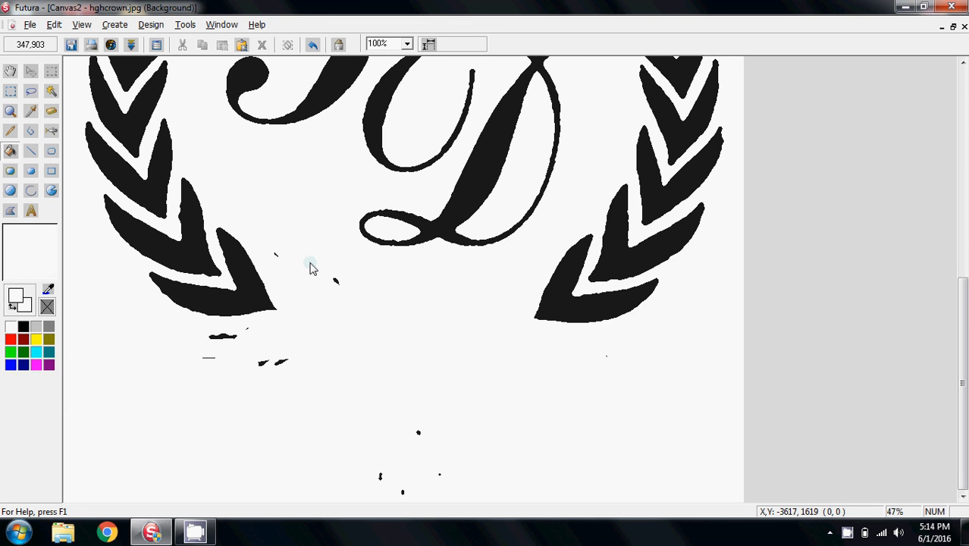
pyautogui.click(276, 255)
pyautogui.click(337, 282)
pyautogui.click(213, 337)
pyautogui.click(254, 339)
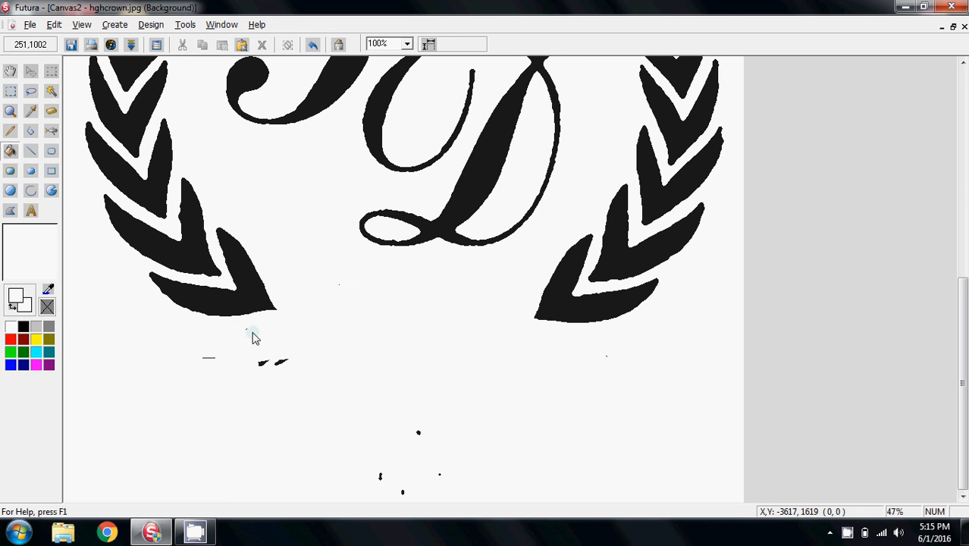
# Cover the leftover specks below the wreath with a filled white rectangle
pyautogui.click(51, 173)
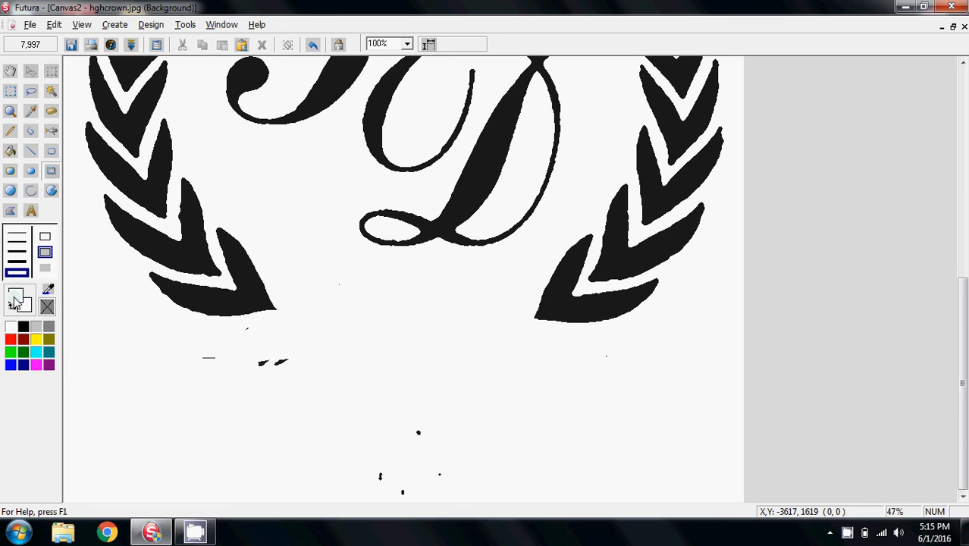
pyautogui.click(45, 269)
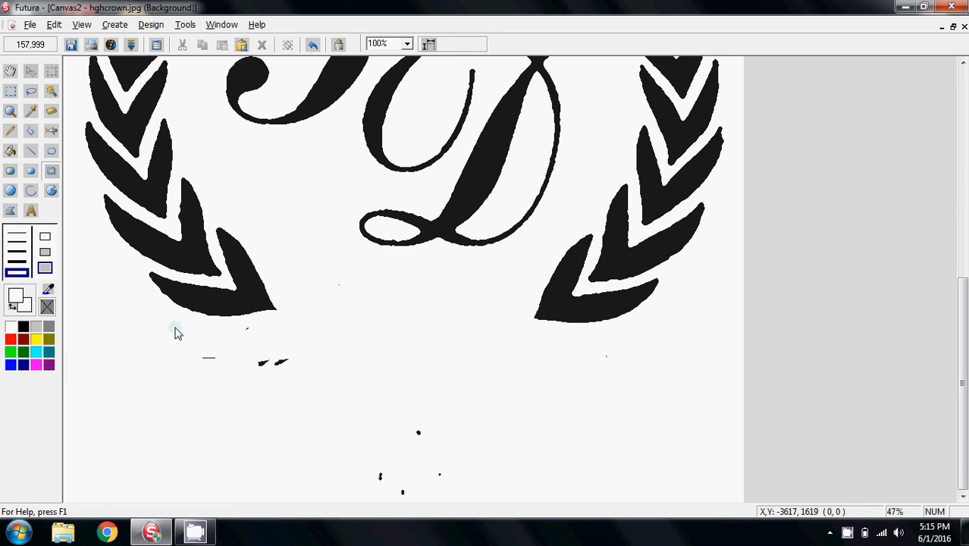
pyautogui.moveTo(173, 321); pyautogui.dragTo(519, 523)
# Clear the PD monogram letters and their leftover edge fragments from inside the wreath
pyautogui.moveTo(964, 383); pyautogui.dragTo(963, 265)
pyautogui.moveTo(255, 138)
pyautogui.mouseDown()
pyautogui.moveTo(502, 281)
pyautogui.moveTo(528, 502)
pyautogui.mouseUp()
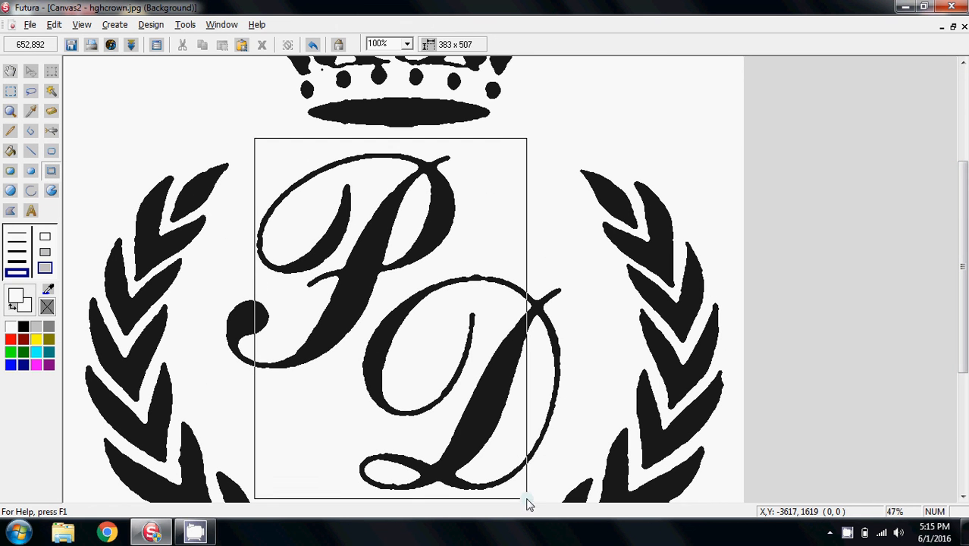
pyautogui.press('Delete')
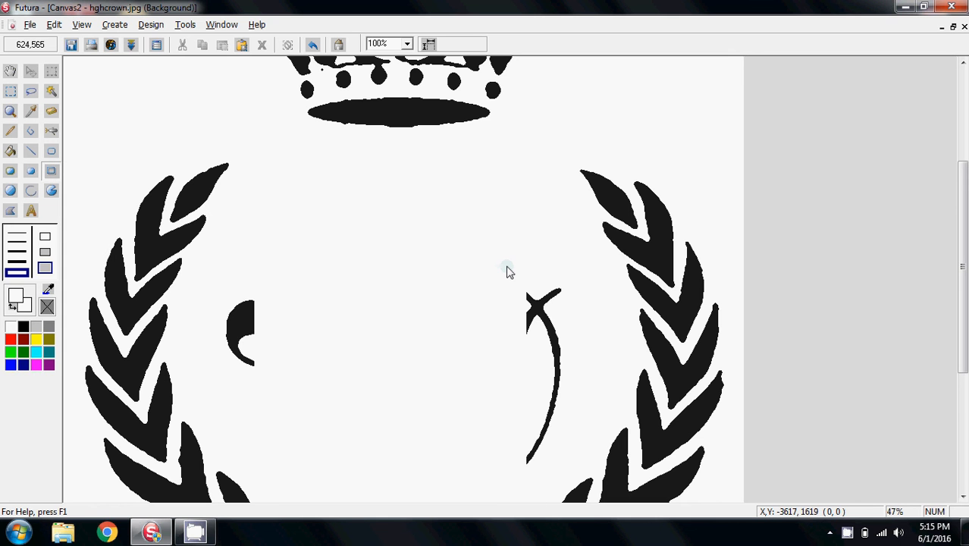
pyautogui.moveTo(507, 268)
pyautogui.mouseDown()
pyautogui.moveTo(566, 381)
pyautogui.moveTo(570, 492)
pyautogui.mouseUp()
pyautogui.press('Delete')
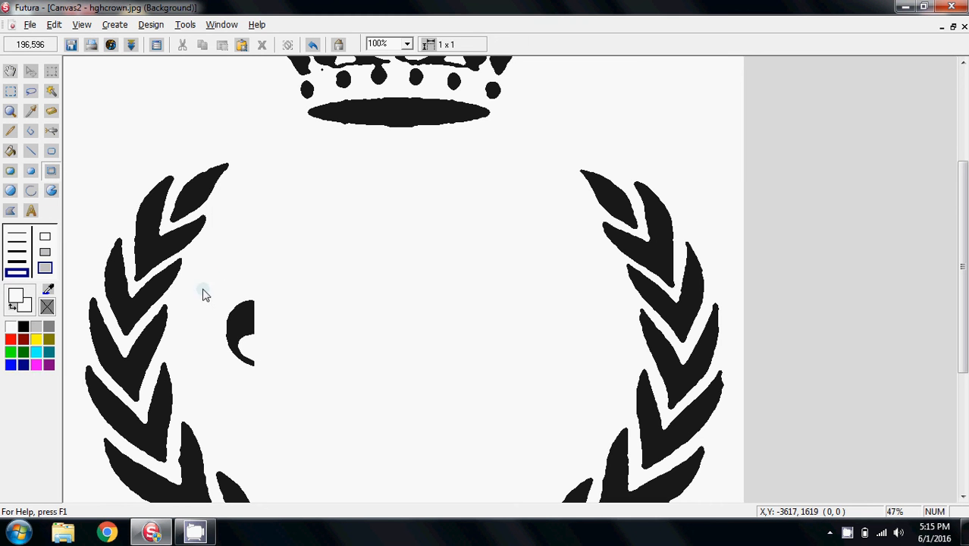
pyautogui.moveTo(202, 287); pyautogui.dragTo(267, 383)
pyautogui.press('Delete')
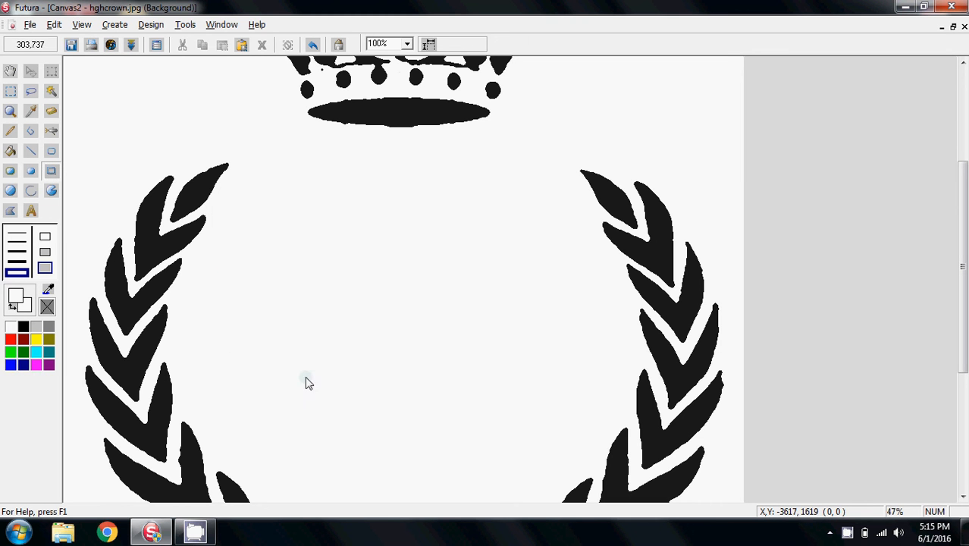
# At 50% zoom, shrink the canvas from the bottom to just below the wreath
pyautogui.click(407, 43)
pyautogui.click(395, 95)
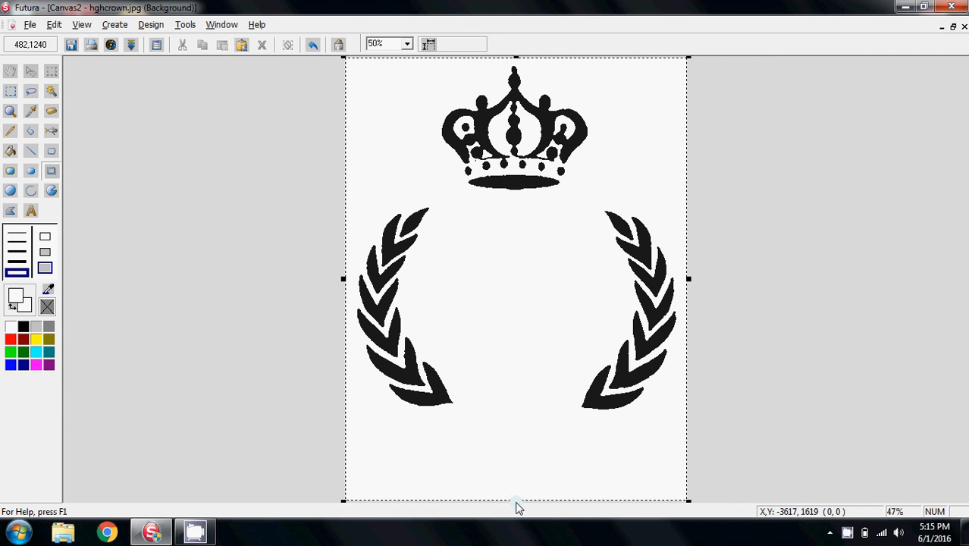
pyautogui.moveTo(515, 501); pyautogui.dragTo(518, 425)
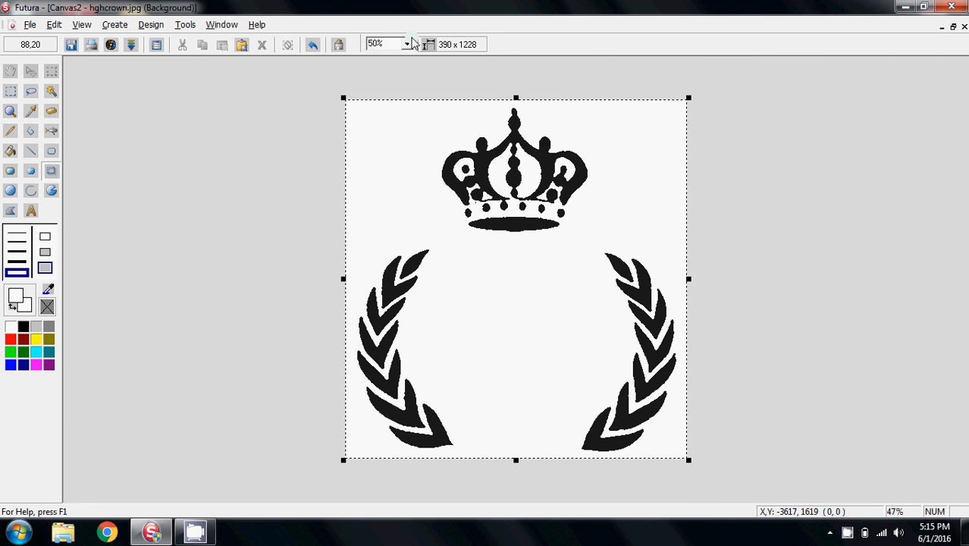
# At 200% zoom, draw a smooth filled black ellipse over the crown's base band
pyautogui.click(409, 45)
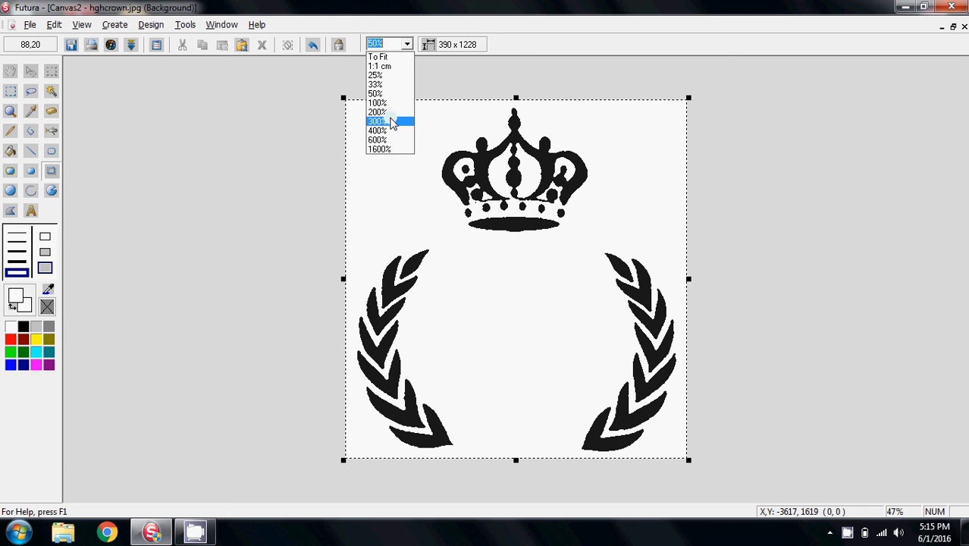
pyautogui.click(387, 113)
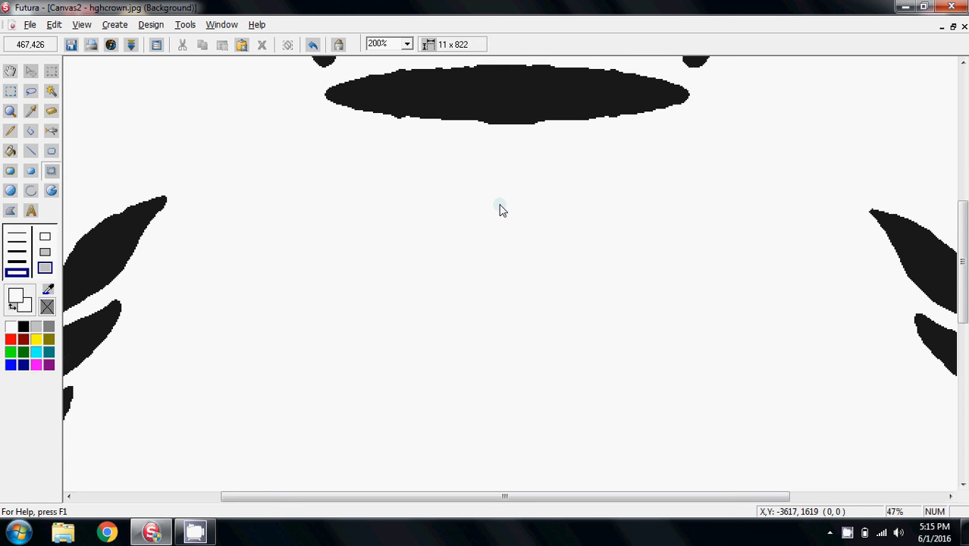
pyautogui.scroll(3, 500, 209)
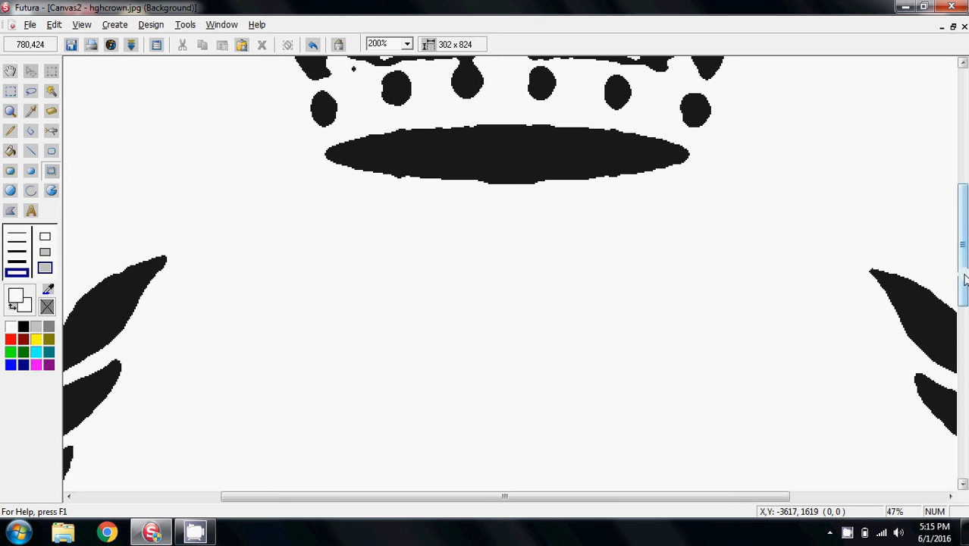
pyautogui.moveTo(965, 279); pyautogui.dragTo(962, 216)
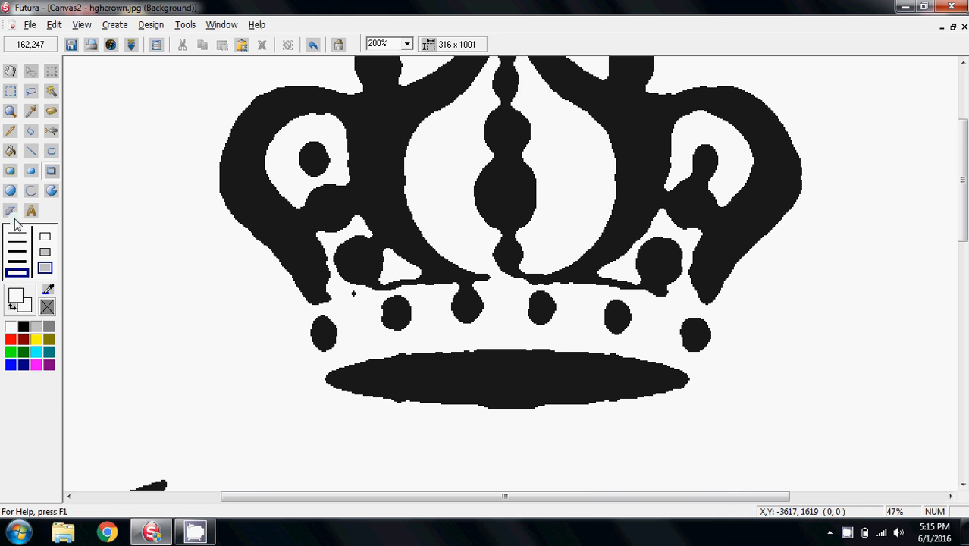
pyautogui.click(9, 193)
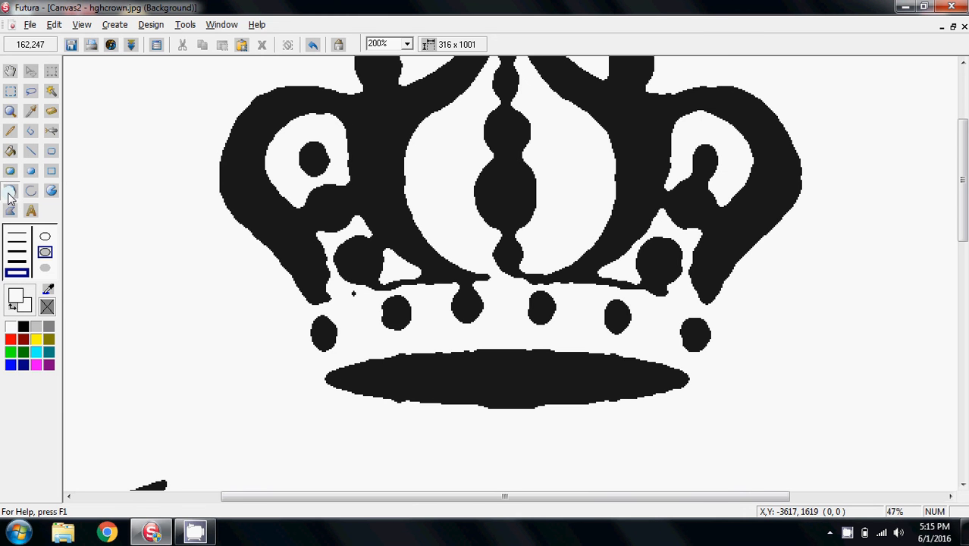
pyautogui.click(47, 270)
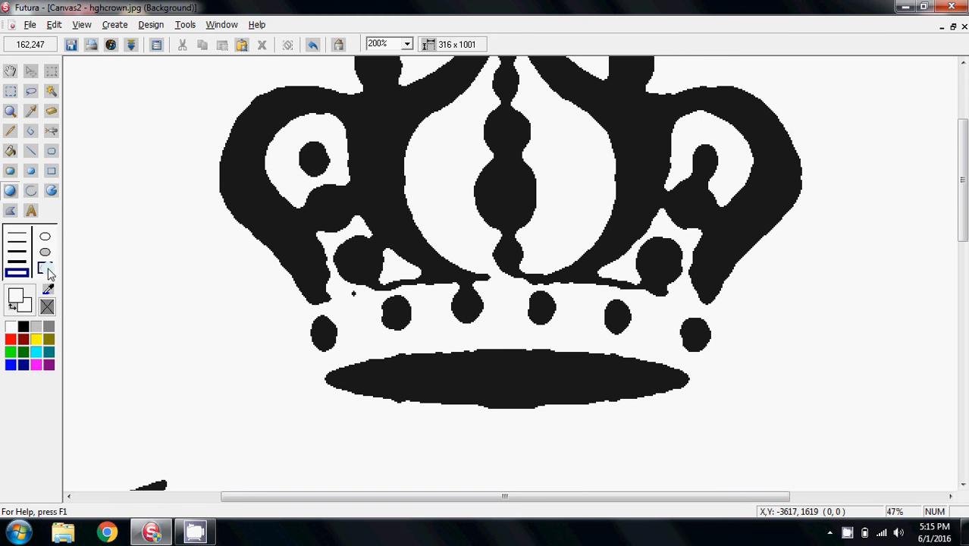
pyautogui.click(23, 329)
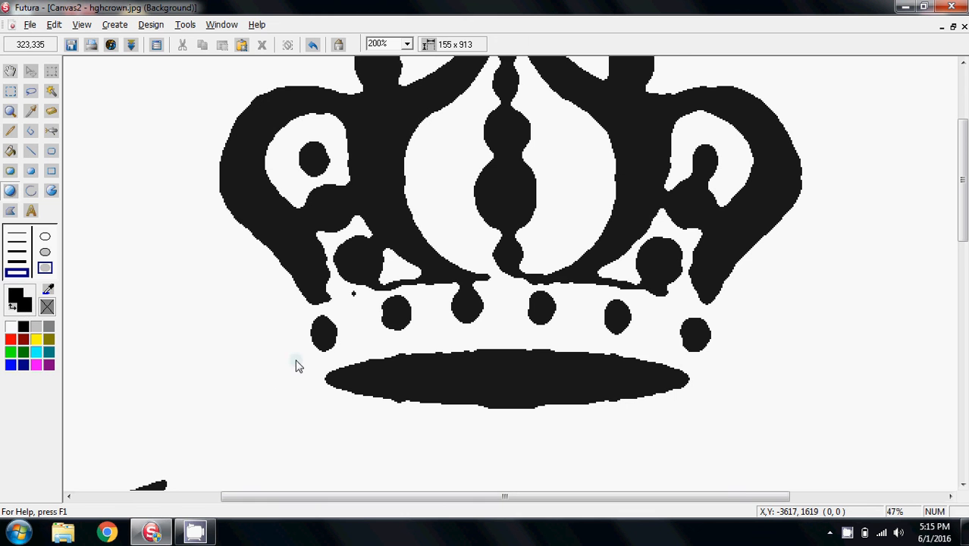
pyautogui.moveTo(296, 365); pyautogui.dragTo(317, 383)
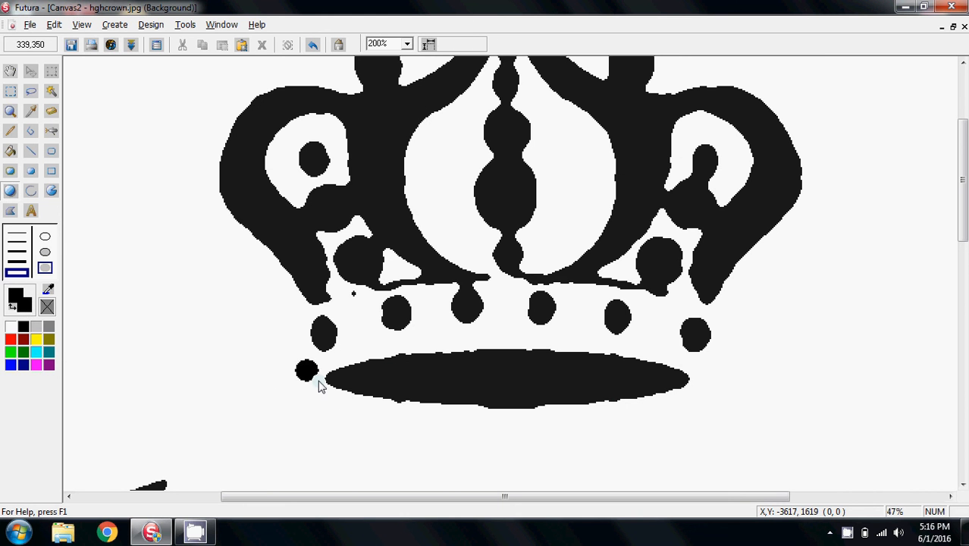
pyautogui.hotkey('ctrl', 'z')
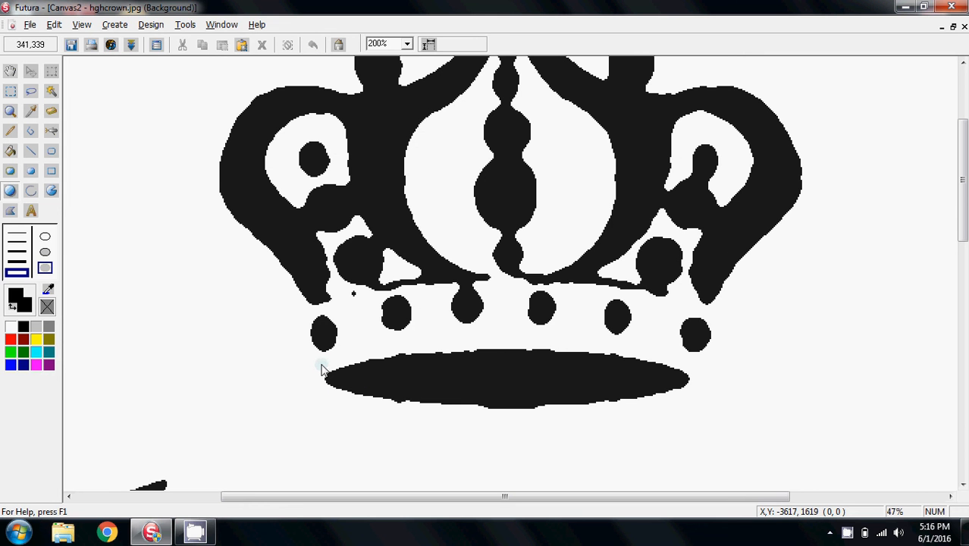
pyautogui.moveTo(321, 369); pyautogui.dragTo(443, 419)
pyautogui.hotkey('ctrl', 'z')
pyautogui.moveTo(306, 359)
pyautogui.mouseDown()
pyautogui.moveTo(700, 425)
pyautogui.moveTo(385, 375)
pyautogui.moveTo(310, 340)
pyautogui.moveTo(308, 354)
pyautogui.mouseUp()
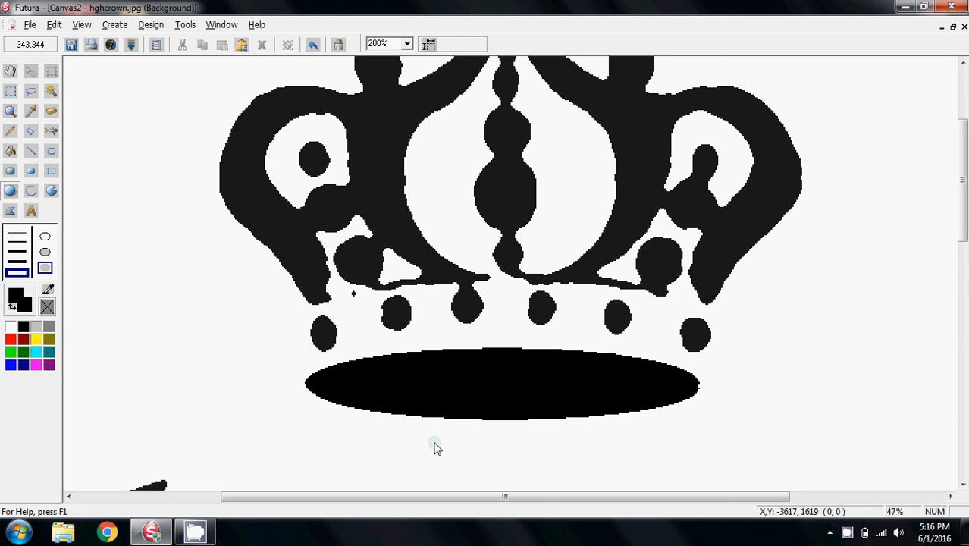
# Draw a filled red circle over the leftmost jewel beneath the crown
pyautogui.click(9, 193)
pyautogui.moveTo(307, 324); pyautogui.dragTo(341, 330)
pyautogui.hotkey('ctrl', 'z')
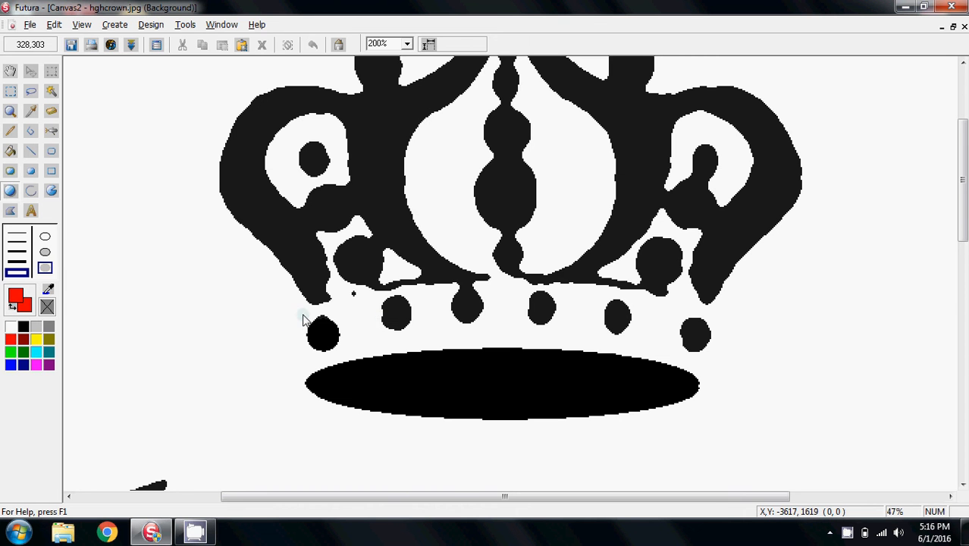
pyautogui.moveTo(305, 323); pyautogui.dragTo(341, 356)
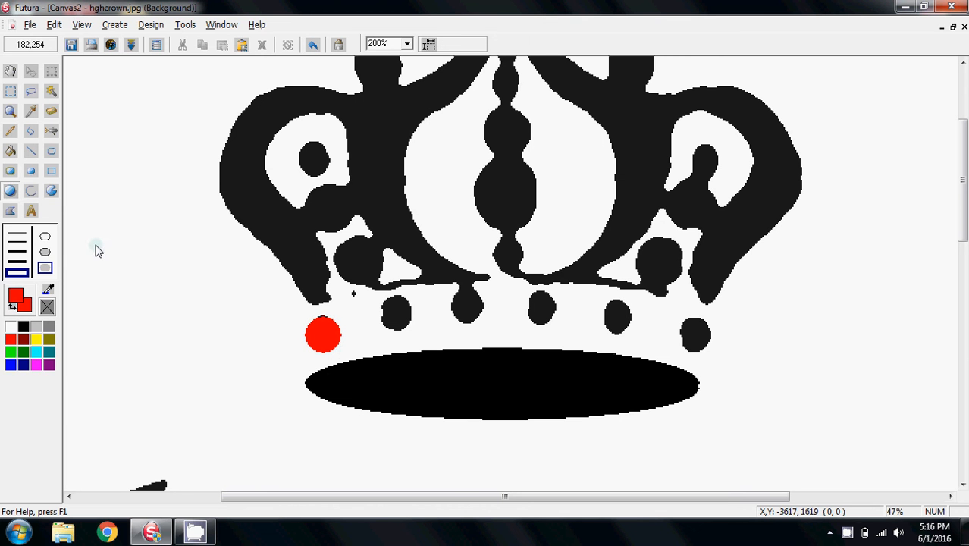
# Select the red jewel with the Magic Wand, adjusting its tolerance, and copy it to the clipboard
pyautogui.click(51, 92)
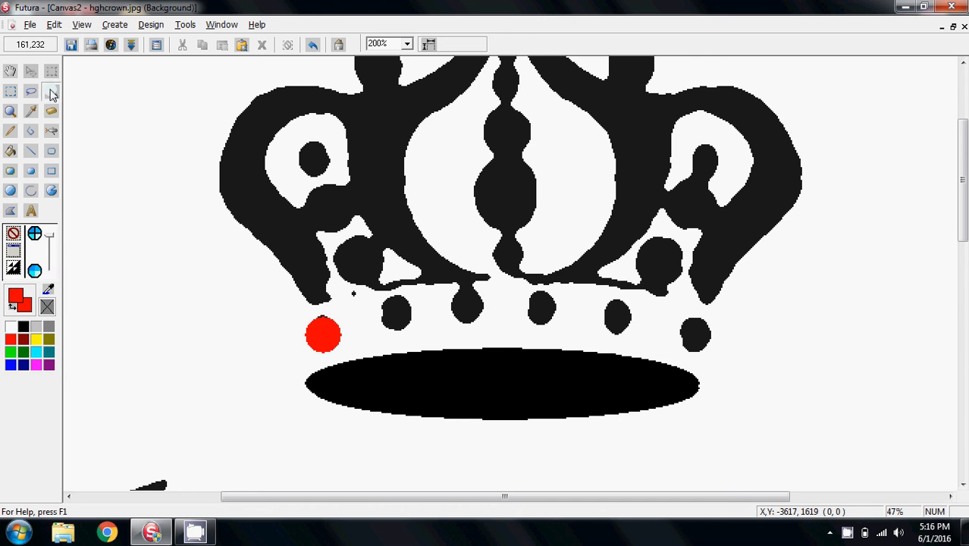
pyautogui.click(324, 337)
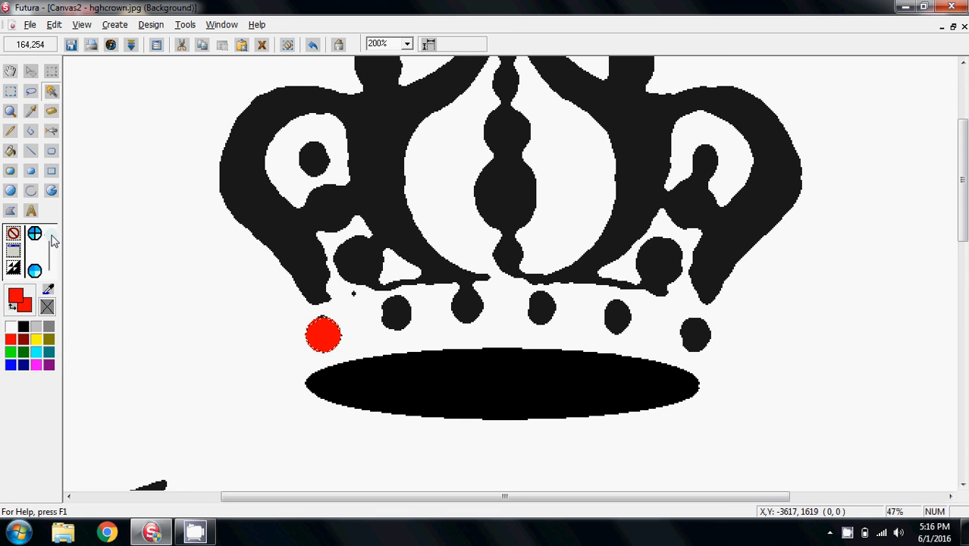
pyautogui.moveTo(48, 236); pyautogui.dragTo(49, 271)
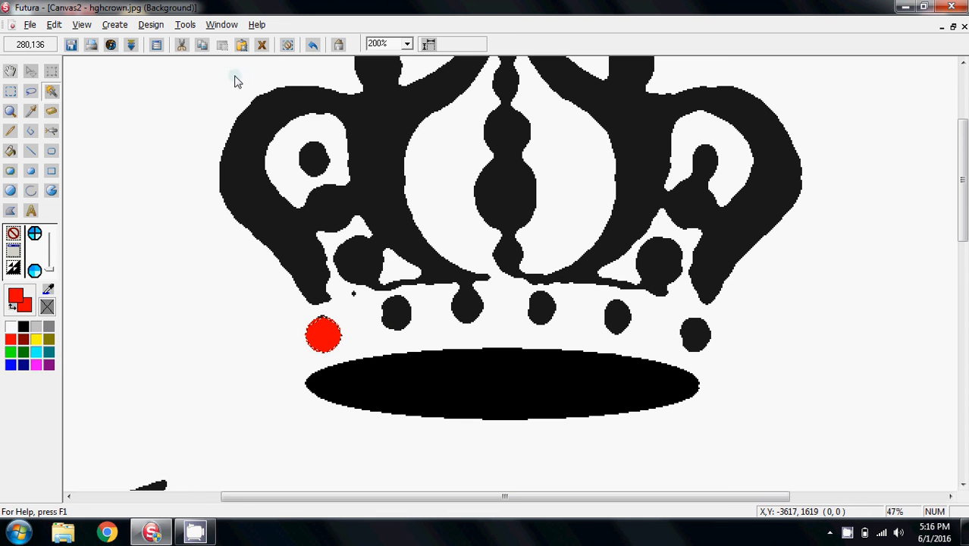
pyautogui.click(289, 47)
pyautogui.click(328, 336)
pyautogui.moveTo(53, 268); pyautogui.dragTo(51, 243)
pyautogui.click(323, 334)
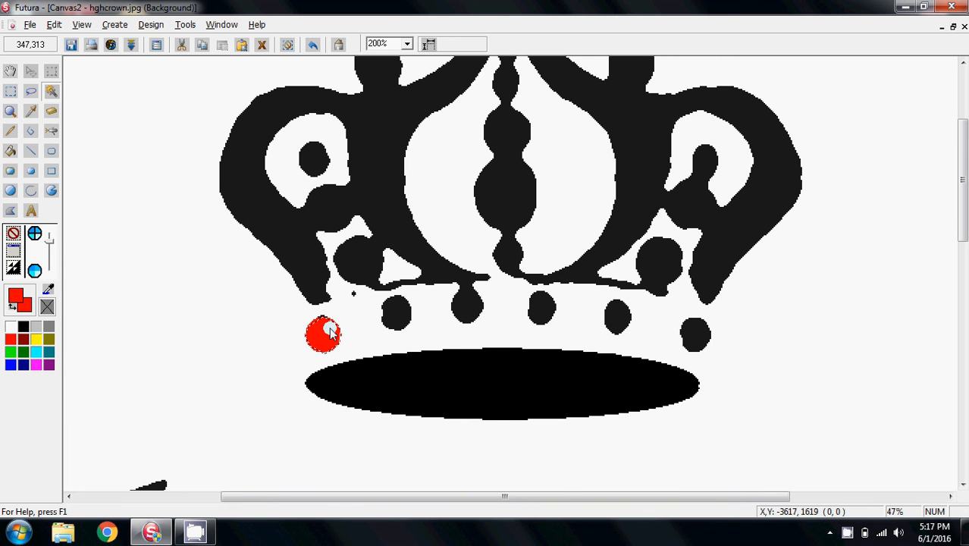
pyautogui.click(203, 48)
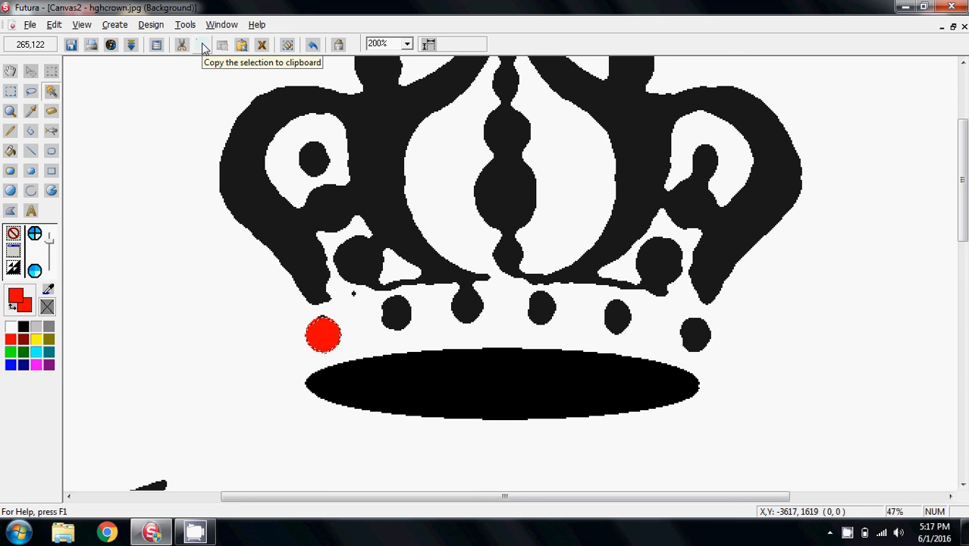
pyautogui.click(203, 48)
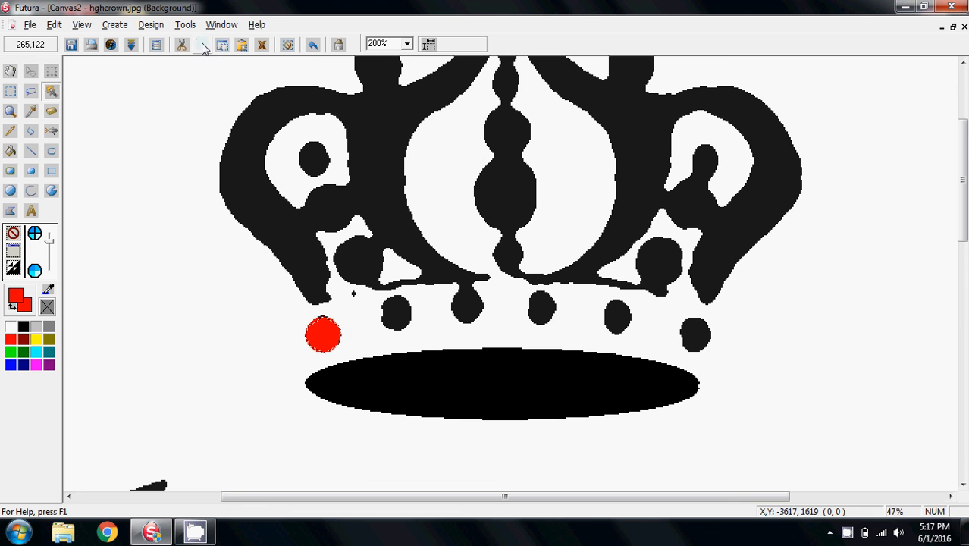
# Set white as the working colours and erase the row of jewels beneath the crown band
pyautogui.click(12, 328)
pyautogui.rightClick(13, 331)
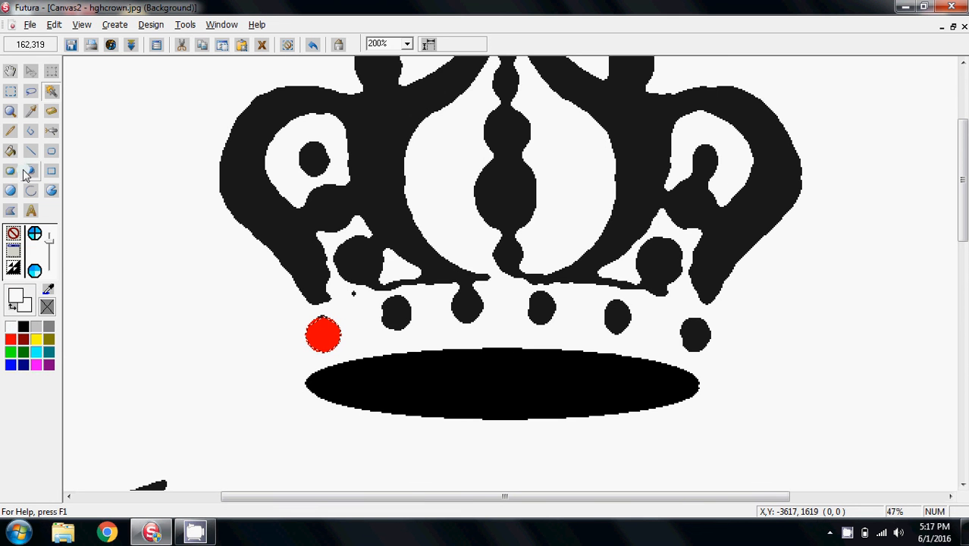
pyautogui.click(10, 131)
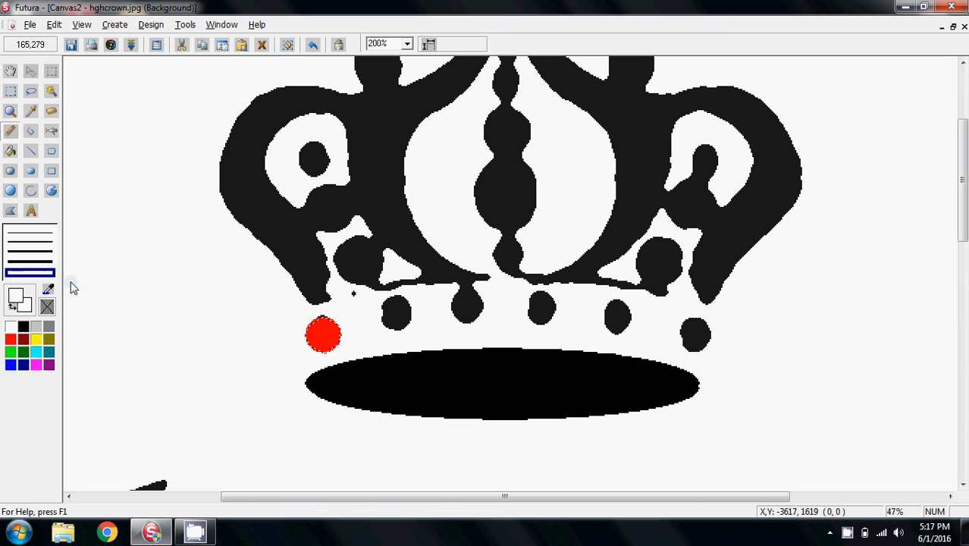
pyautogui.moveTo(288, 325)
pyautogui.mouseDown()
pyautogui.moveTo(335, 314)
pyautogui.moveTo(266, 312)
pyautogui.moveTo(288, 326)
pyautogui.moveTo(415, 301)
pyautogui.moveTo(358, 339)
pyautogui.moveTo(490, 296)
pyautogui.mouseUp()
pyautogui.click(289, 43)
pyautogui.moveTo(389, 316)
pyautogui.mouseDown()
pyautogui.moveTo(511, 302)
pyautogui.moveTo(495, 301)
pyautogui.moveTo(556, 307)
pyautogui.moveTo(456, 301)
pyautogui.moveTo(622, 321)
pyautogui.moveTo(600, 309)
pyautogui.moveTo(622, 302)
pyautogui.moveTo(595, 322)
pyautogui.moveTo(641, 339)
pyautogui.moveTo(663, 324)
pyautogui.moveTo(707, 330)
pyautogui.mouseUp()
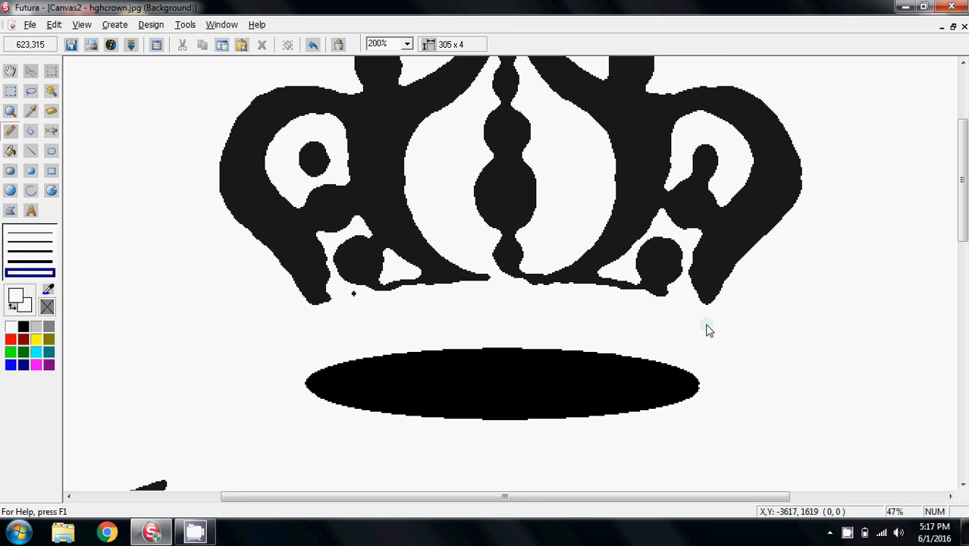
# Paste the copied red jewel and place it at the left end of the jewel row
pyautogui.click(242, 46)
pyautogui.click(599, 294)
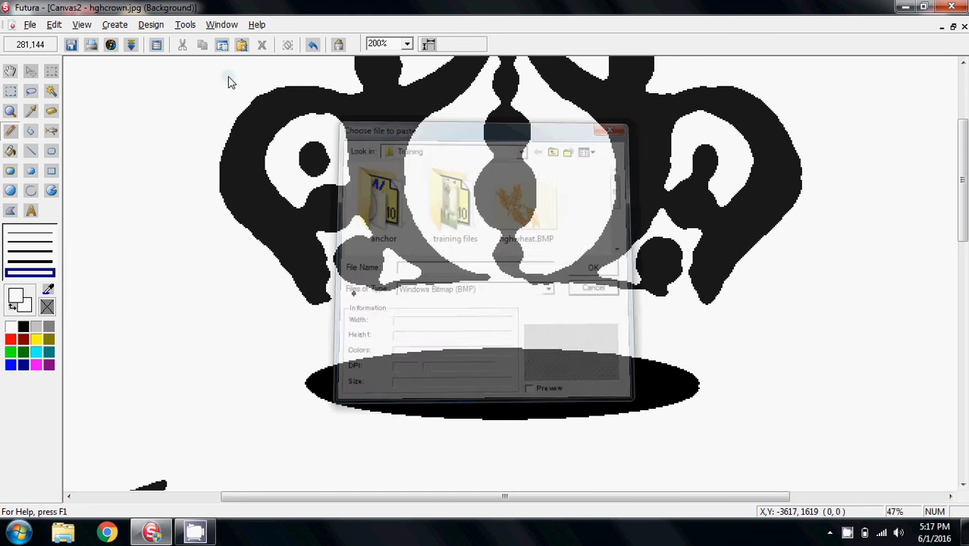
pyautogui.click(222, 46)
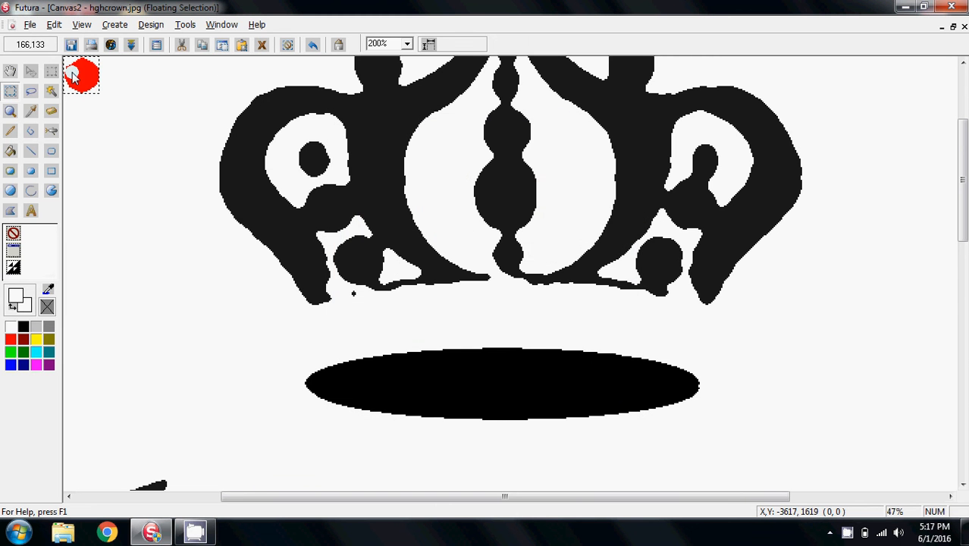
pyautogui.moveTo(71, 74); pyautogui.dragTo(330, 331)
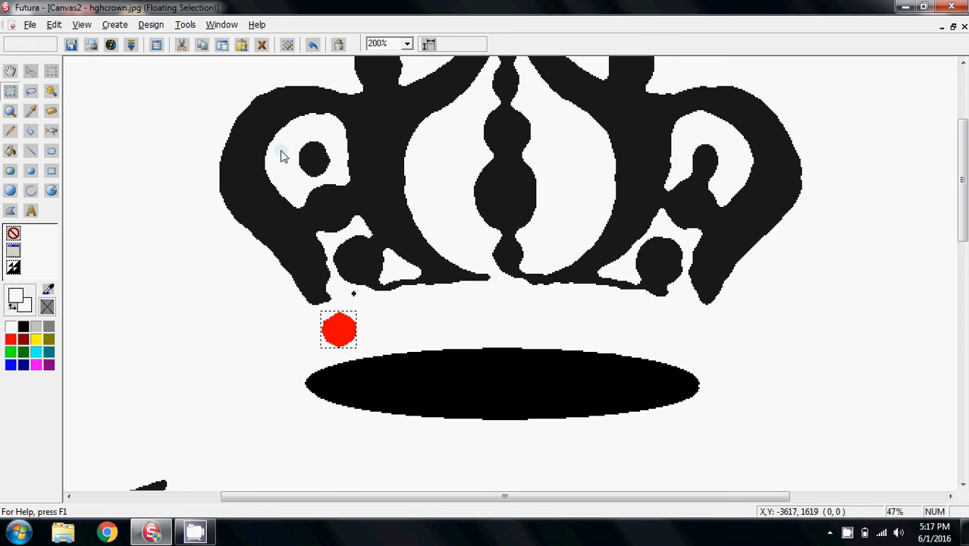
pyautogui.click(287, 45)
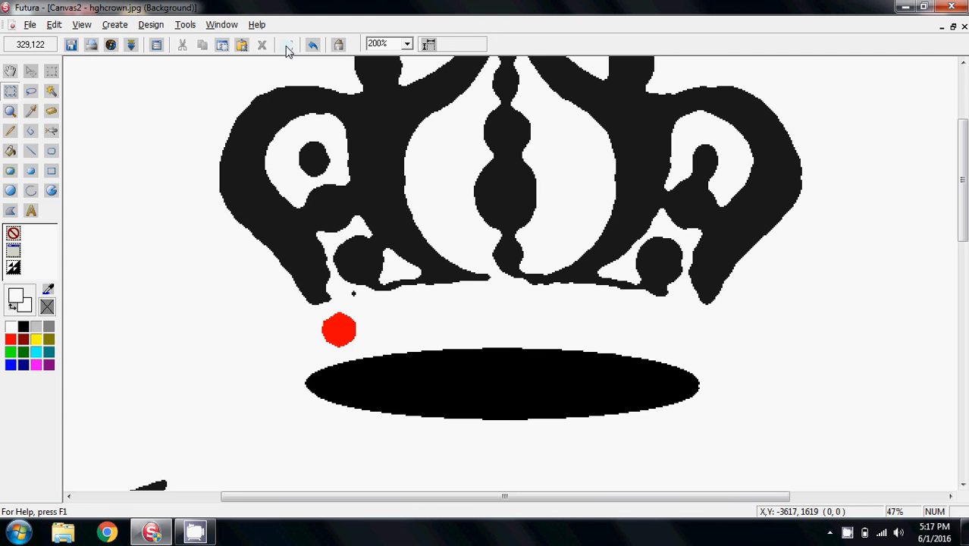
# Paste four more copies of the red jewel and space them evenly along the row
pyautogui.click(222, 45)
pyautogui.moveTo(83, 85); pyautogui.dragTo(391, 324)
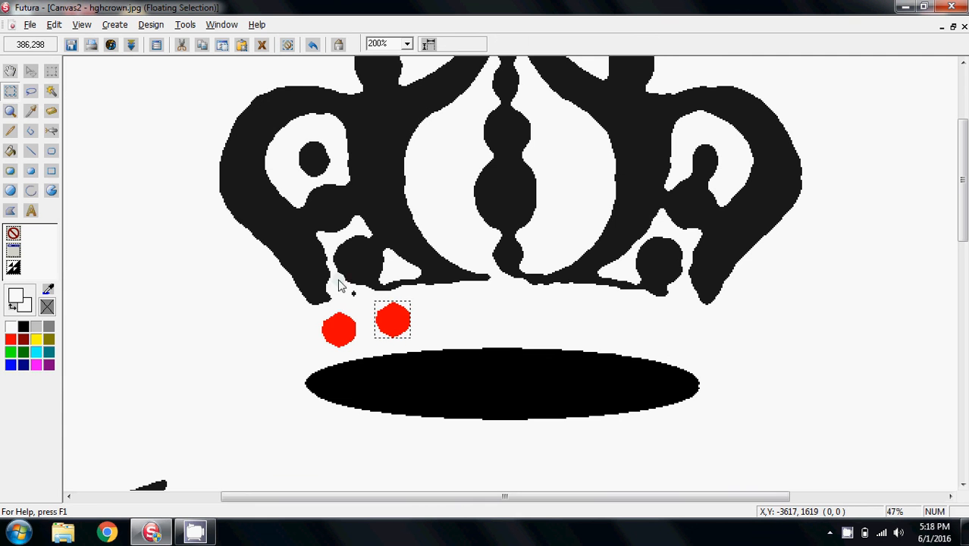
pyautogui.click(233, 47)
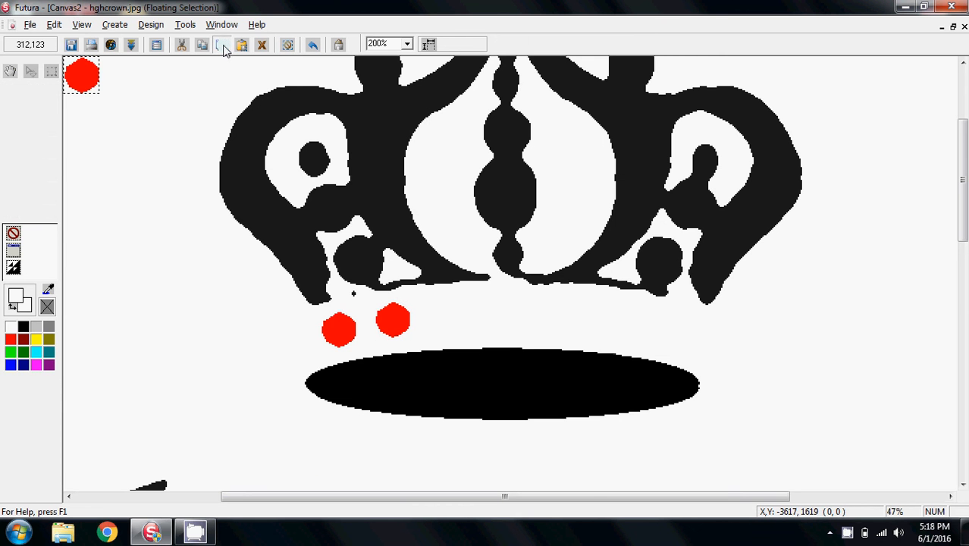
pyautogui.moveTo(82, 78); pyautogui.dragTo(454, 315)
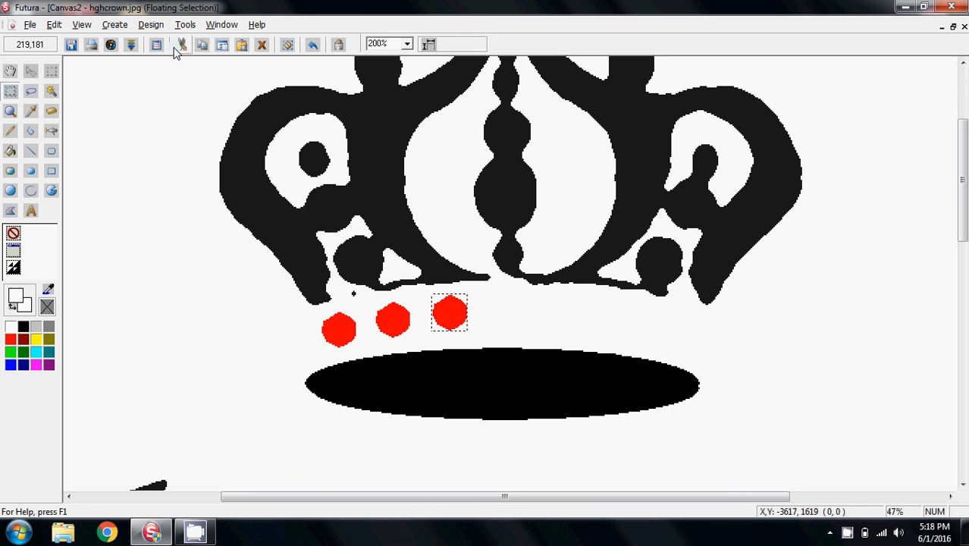
pyautogui.click(222, 45)
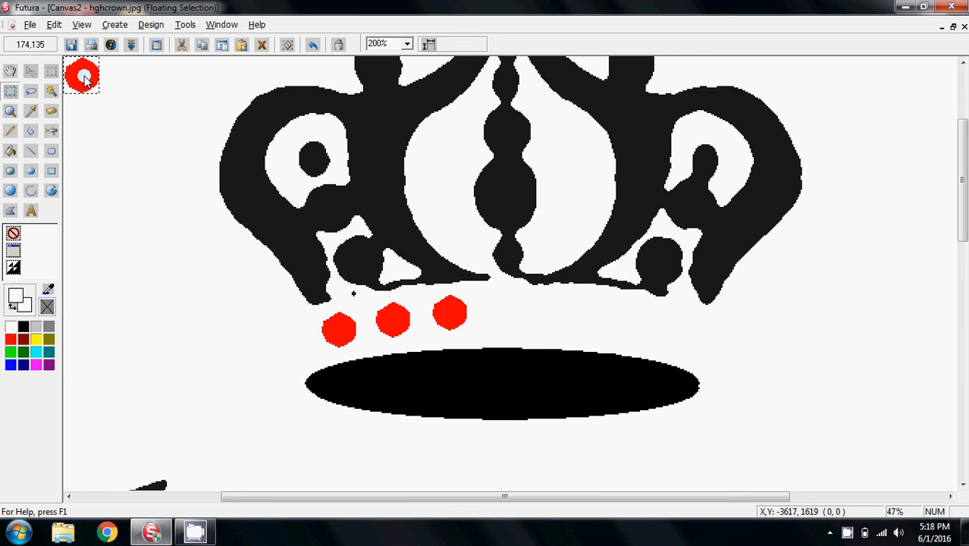
pyautogui.moveTo(82, 75); pyautogui.dragTo(513, 314)
pyautogui.click(205, 58)
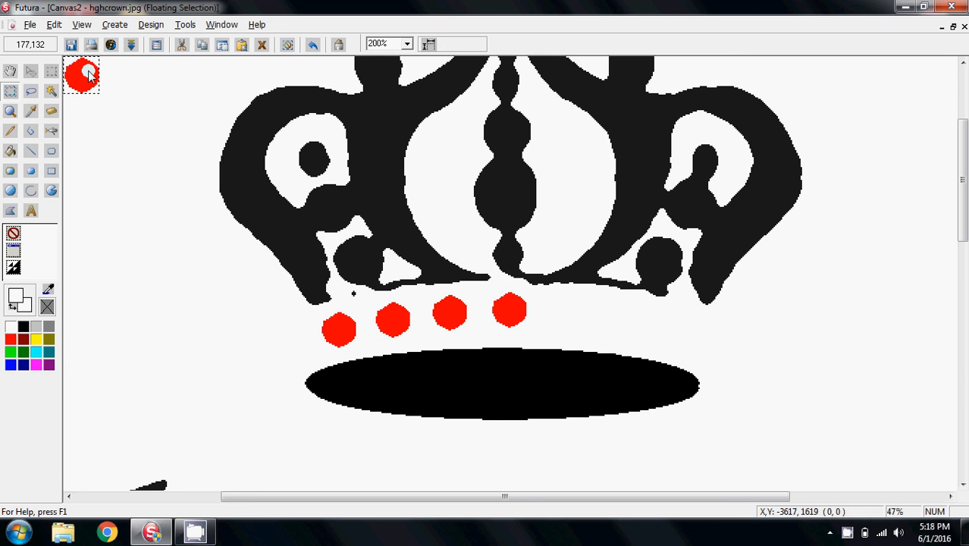
pyautogui.moveTo(82, 75); pyautogui.dragTo(575, 316)
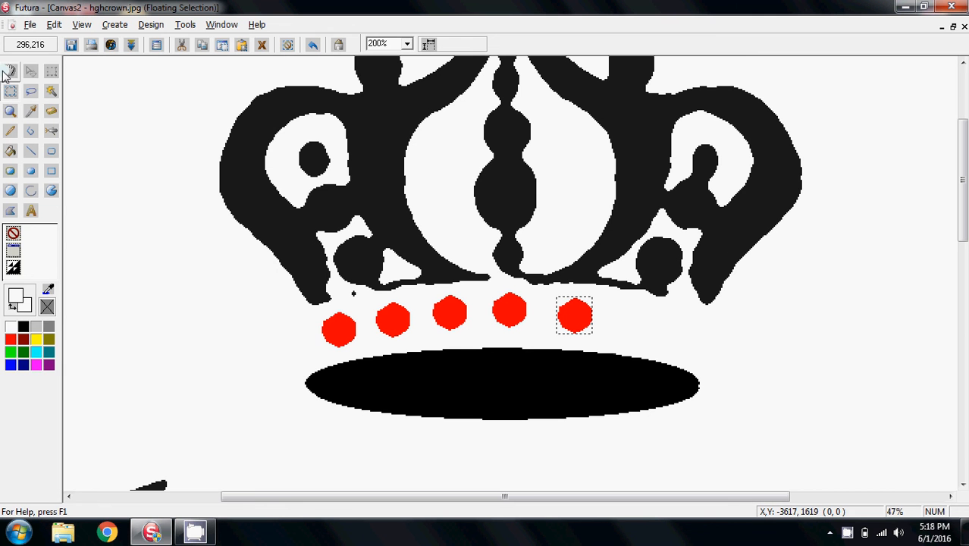
# Paste a sixth red jewel and place it at the right end of the row
pyautogui.click(156, 44)
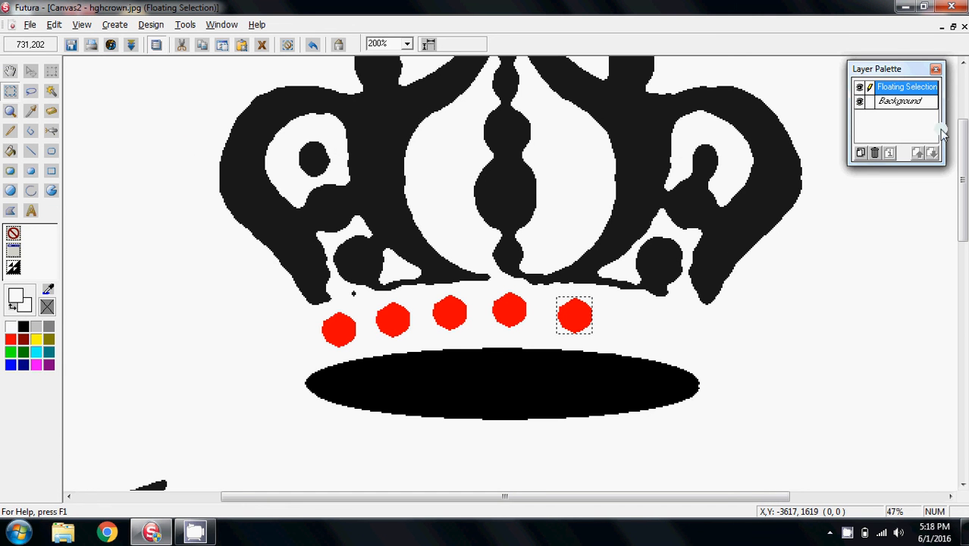
pyautogui.click(936, 69)
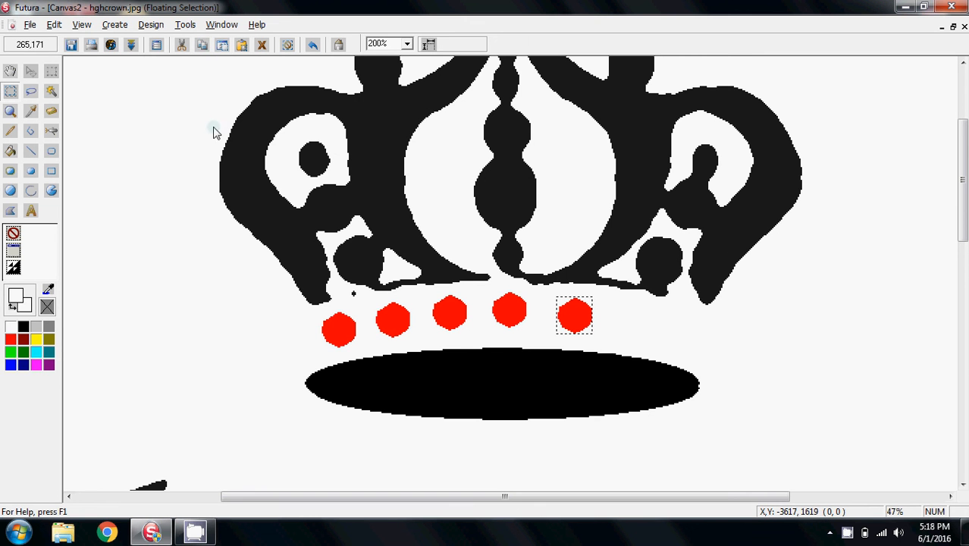
pyautogui.click(220, 44)
pyautogui.moveTo(81, 82); pyautogui.dragTo(628, 325)
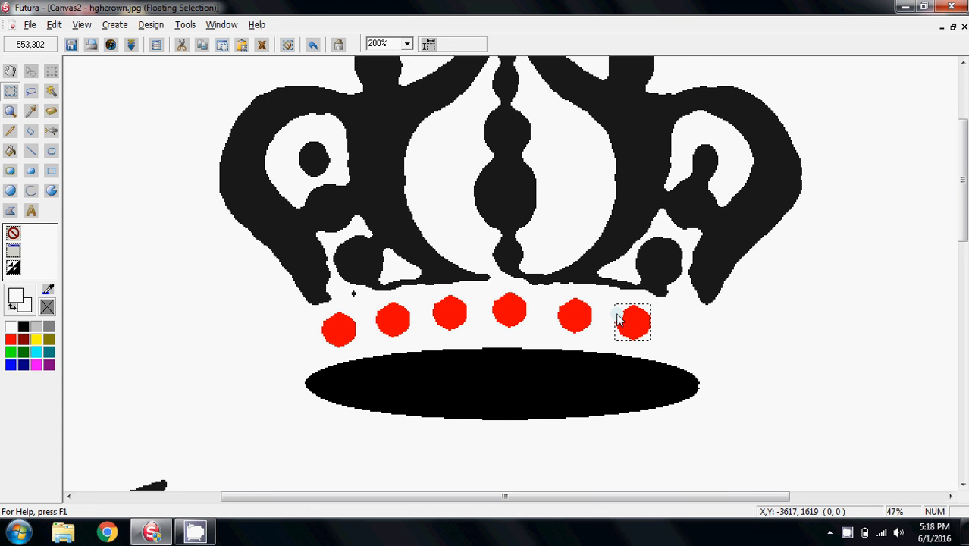
# With a blue filled ellipse, draw blue circles over the bulbs of the crown's central spine
pyautogui.moveTo(961, 198); pyautogui.dragTo(964, 161)
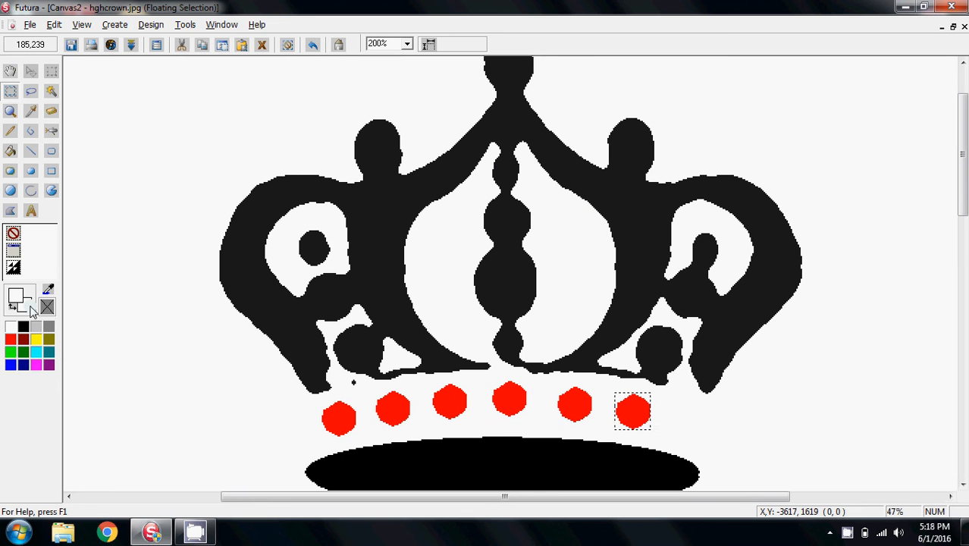
pyautogui.click(11, 365)
pyautogui.click(11, 190)
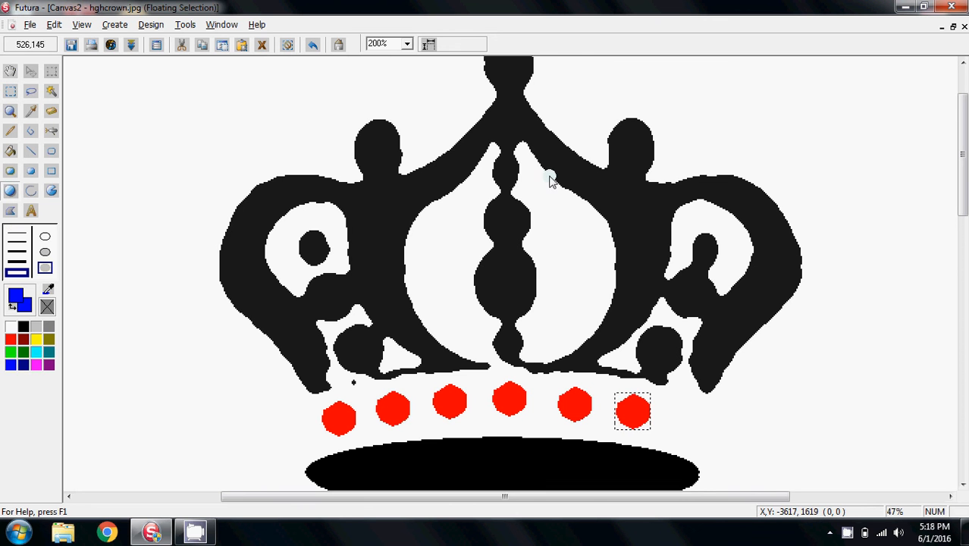
pyautogui.moveTo(493, 163); pyautogui.dragTo(526, 195)
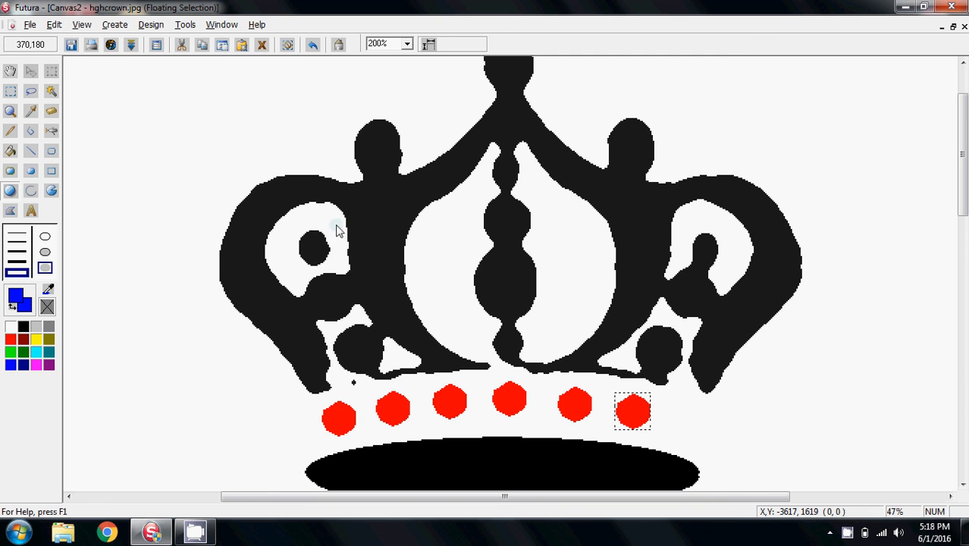
pyautogui.click(287, 45)
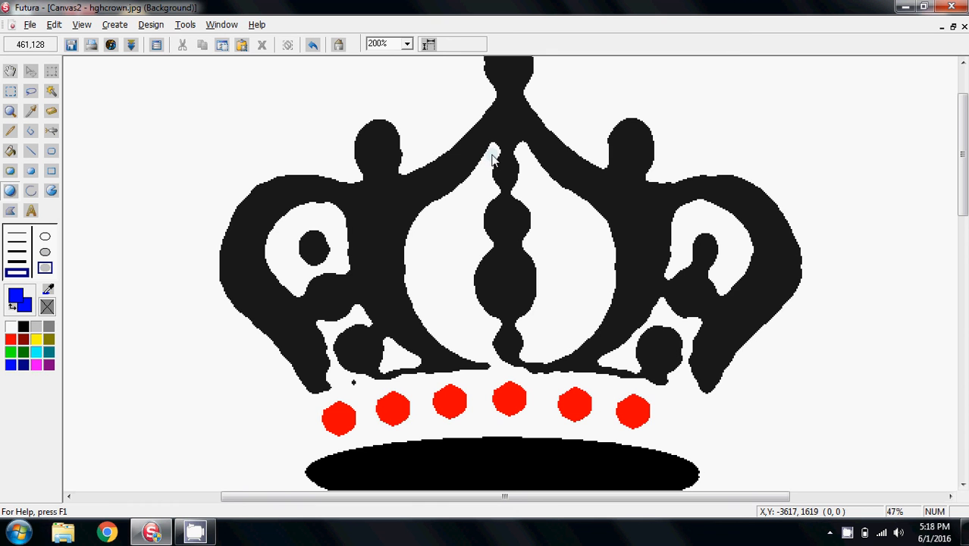
pyautogui.moveTo(492, 157); pyautogui.dragTo(529, 203)
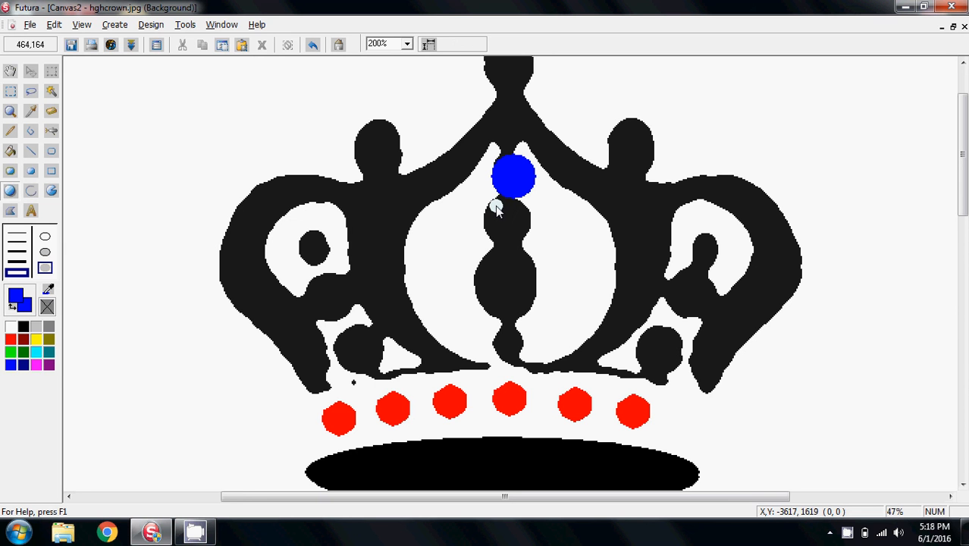
pyautogui.moveTo(495, 205); pyautogui.dragTo(529, 369)
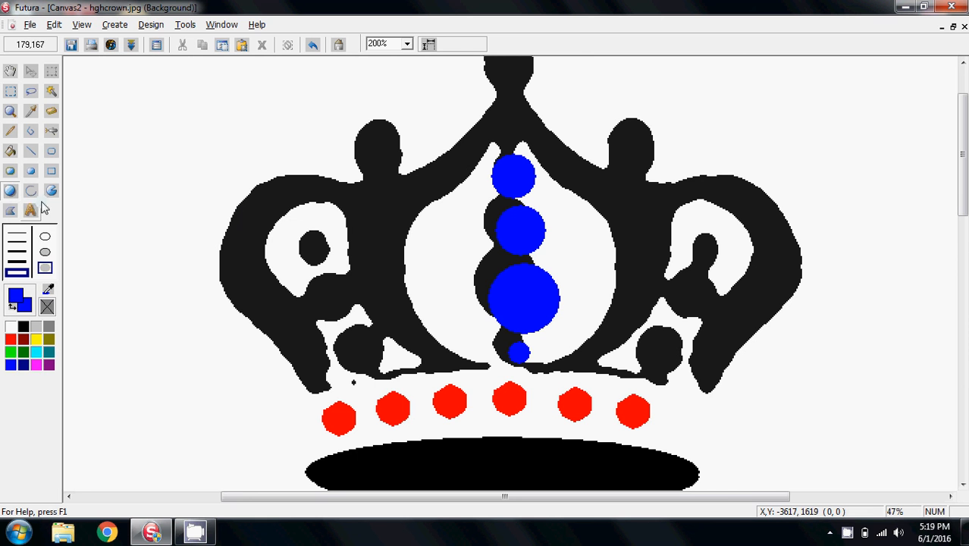
# With a white 1-pixel pencil, touch up the black edge just above the top blue circle
pyautogui.click(10, 130)
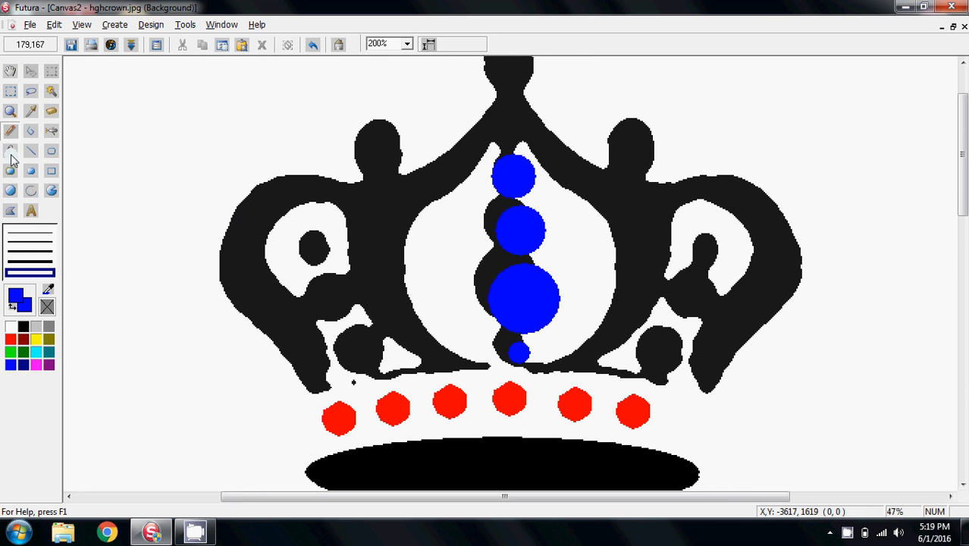
pyautogui.click(11, 327)
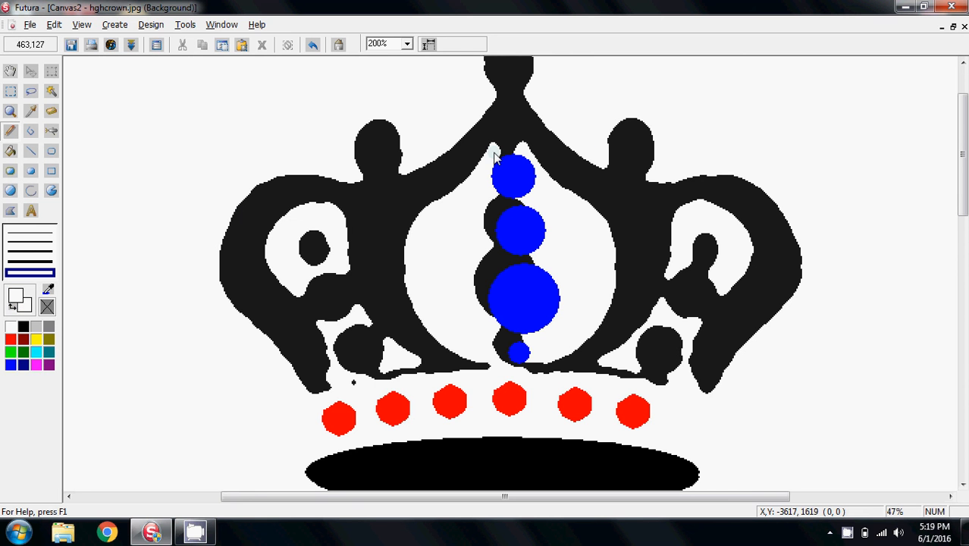
pyautogui.moveTo(495, 145); pyautogui.dragTo(508, 154)
pyautogui.hotkey('ctrl', 'z')
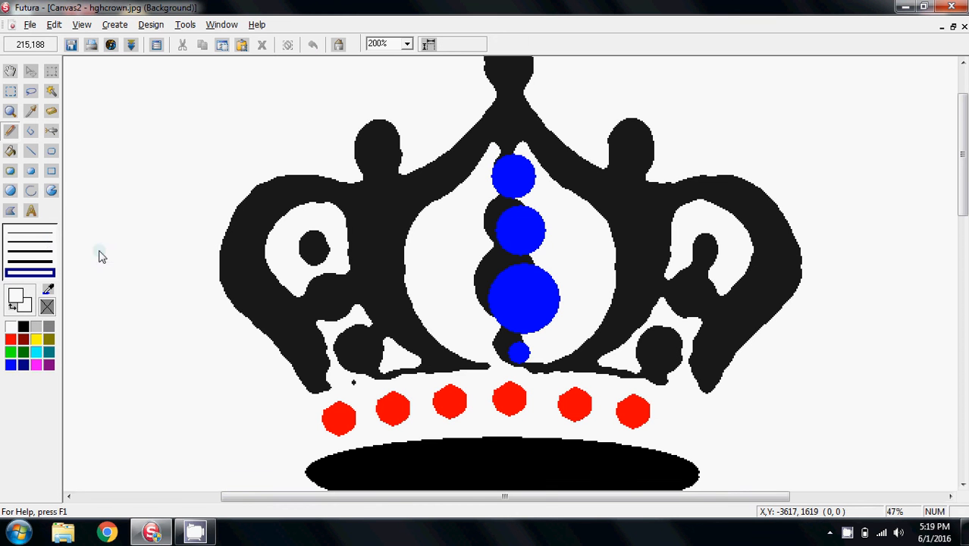
pyautogui.click(44, 241)
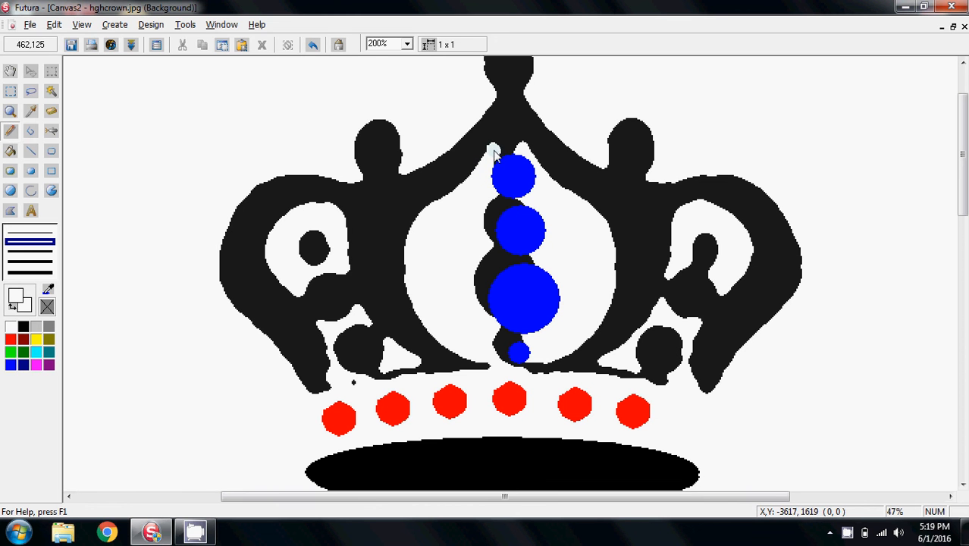
pyautogui.moveTo(492, 156); pyautogui.dragTo(525, 150)
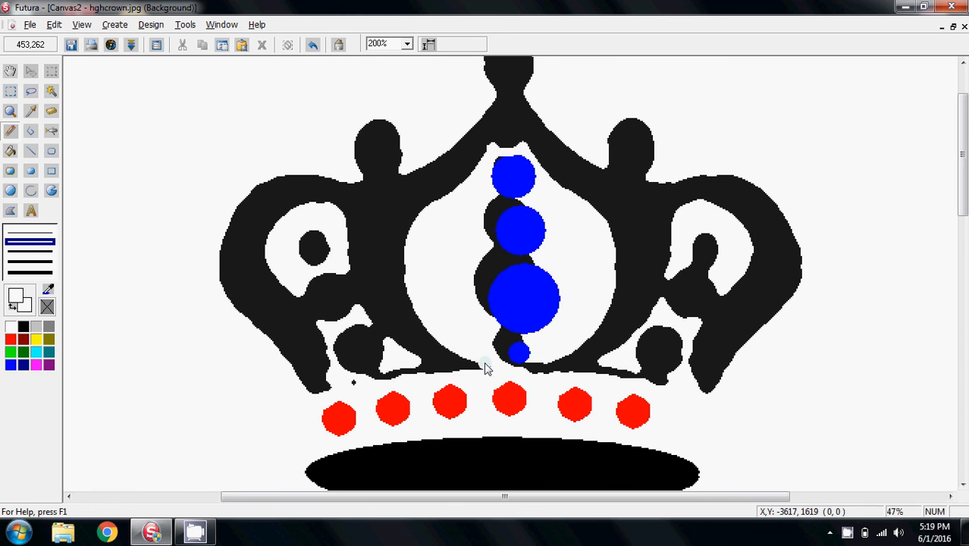
# With the paint bucket, fill the leftover black patches around the middle and bottom blue circles with white
pyautogui.moveTo(523, 362); pyautogui.dragTo(531, 362)
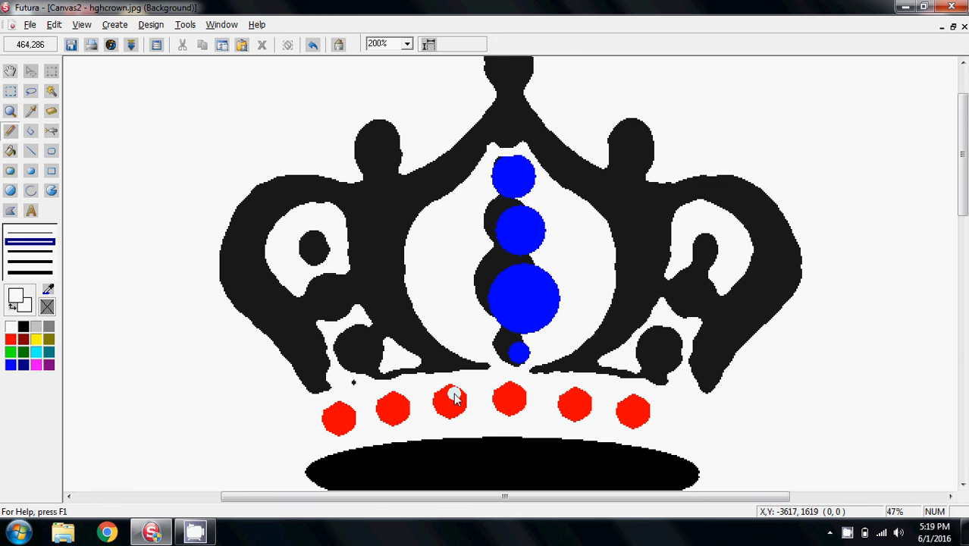
pyautogui.click(10, 151)
pyautogui.click(491, 220)
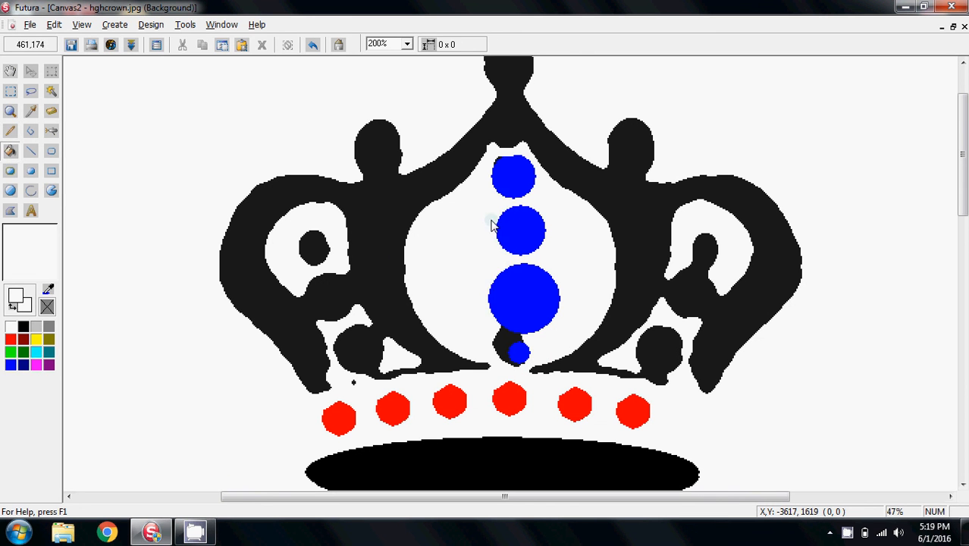
pyautogui.click(500, 346)
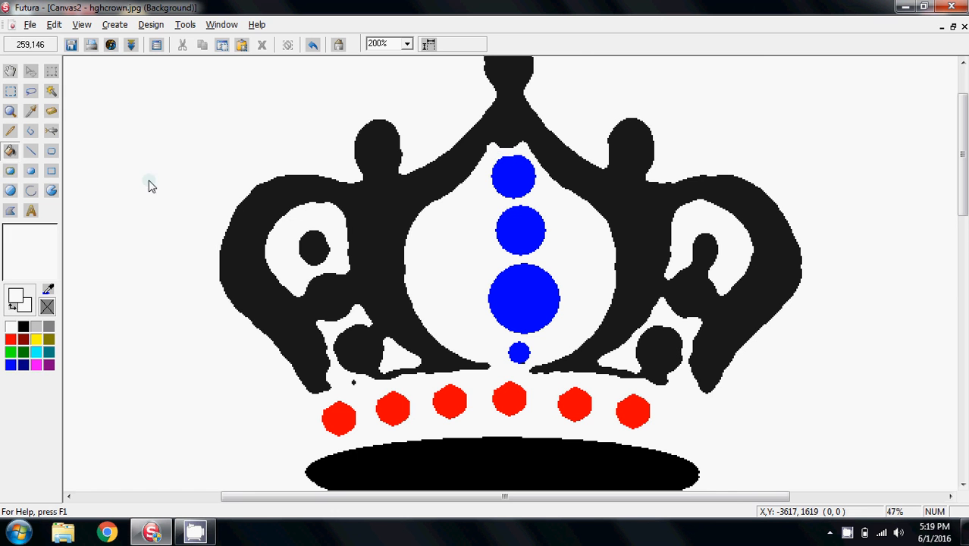
# Select the small bottom blue circle and shift it slightly left to centre it on the spine
pyautogui.click(50, 92)
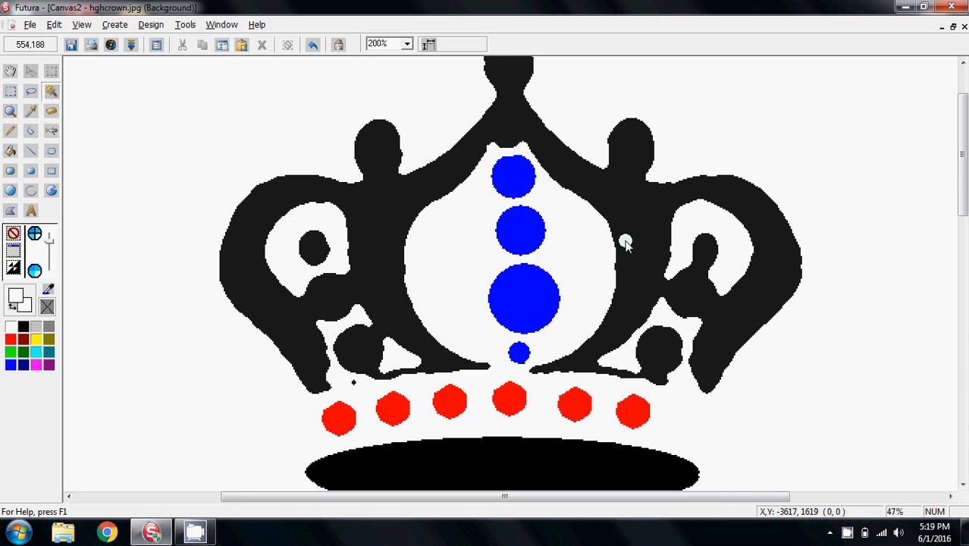
pyautogui.click(519, 353)
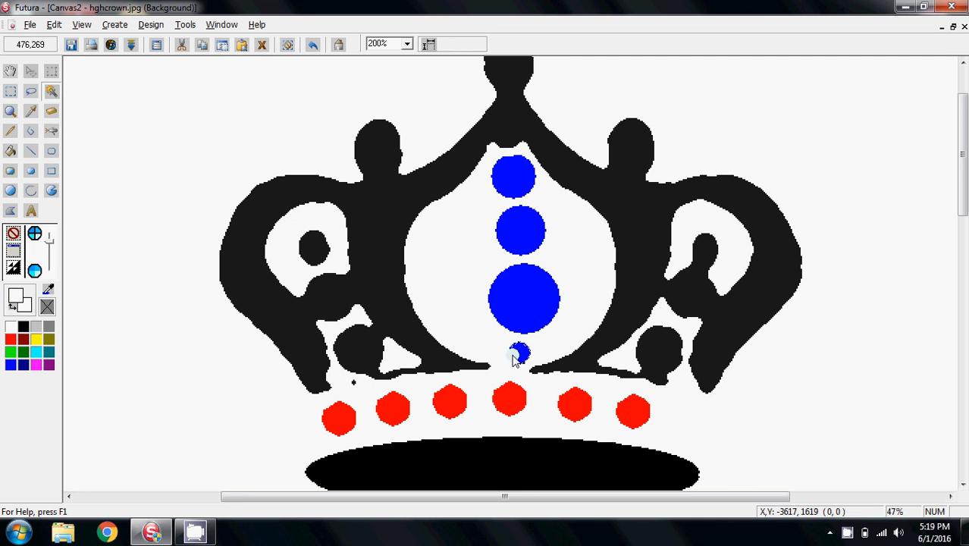
pyautogui.moveTo(516, 359); pyautogui.dragTo(510, 359)
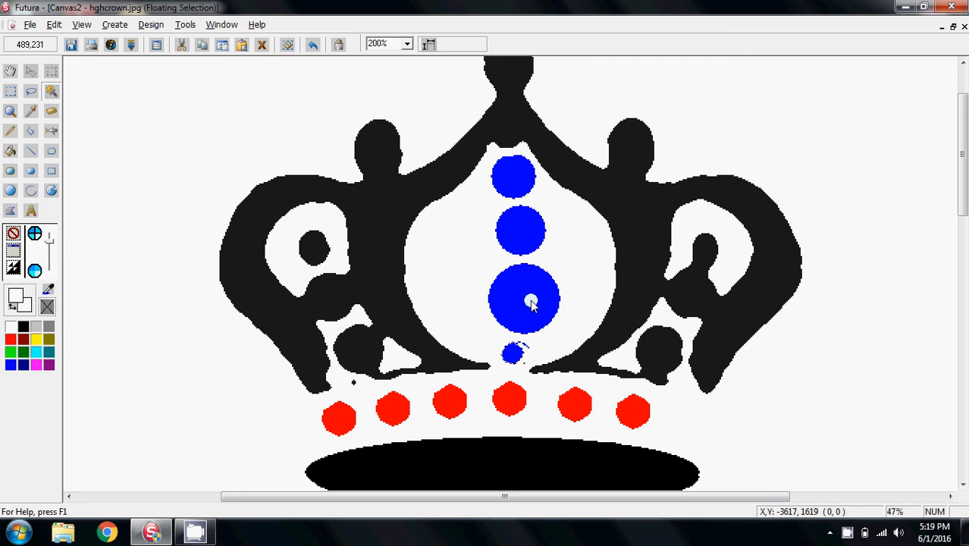
pyautogui.click(287, 45)
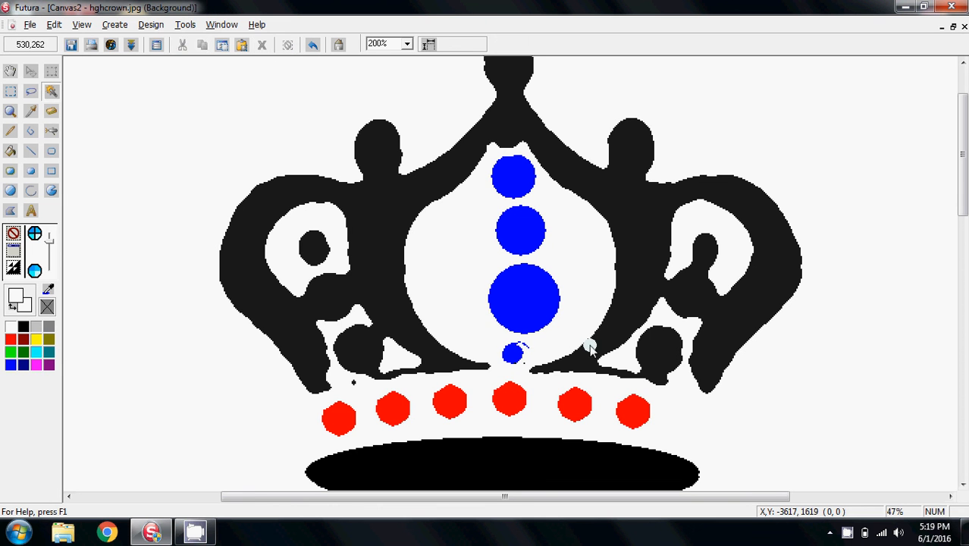
# Select the large and middle blue circles in turn and nudge each left to line up with the top circle
pyautogui.click(528, 303)
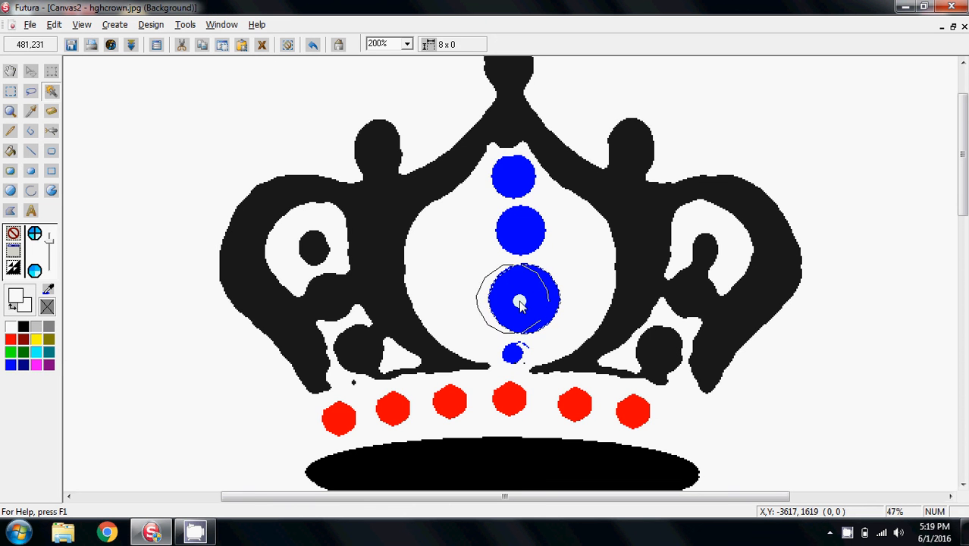
pyautogui.moveTo(529, 304); pyautogui.dragTo(518, 303)
pyautogui.click(289, 44)
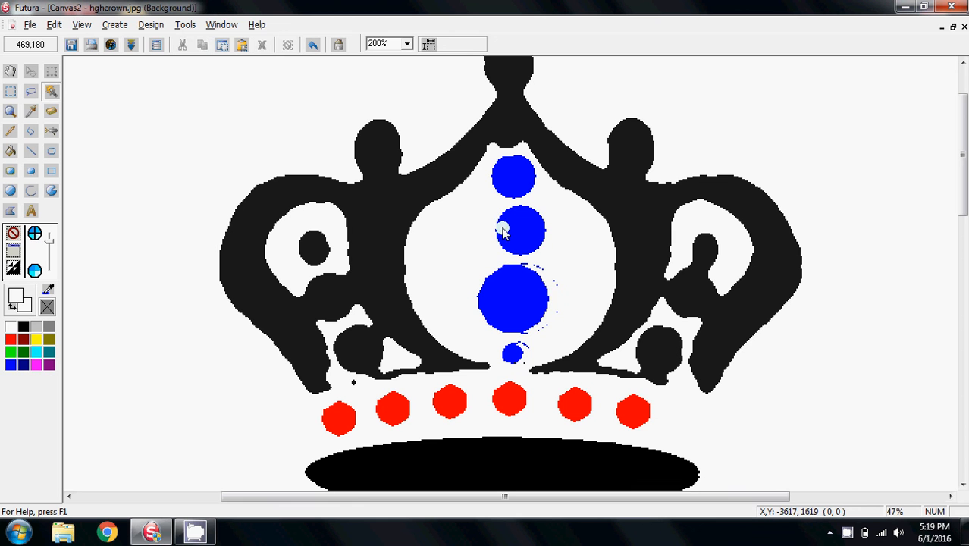
pyautogui.click(525, 233)
pyautogui.moveTo(525, 233); pyautogui.dragTo(515, 232)
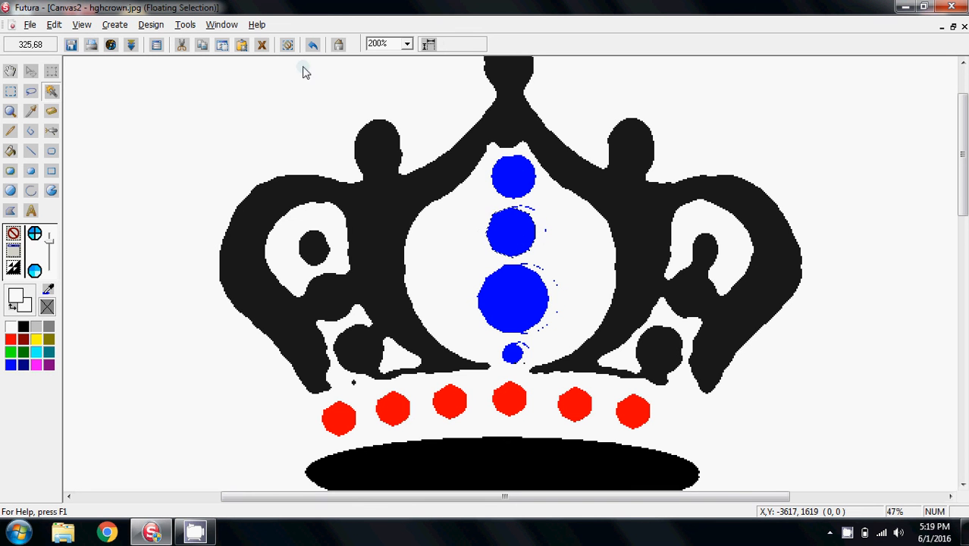
pyautogui.click(289, 45)
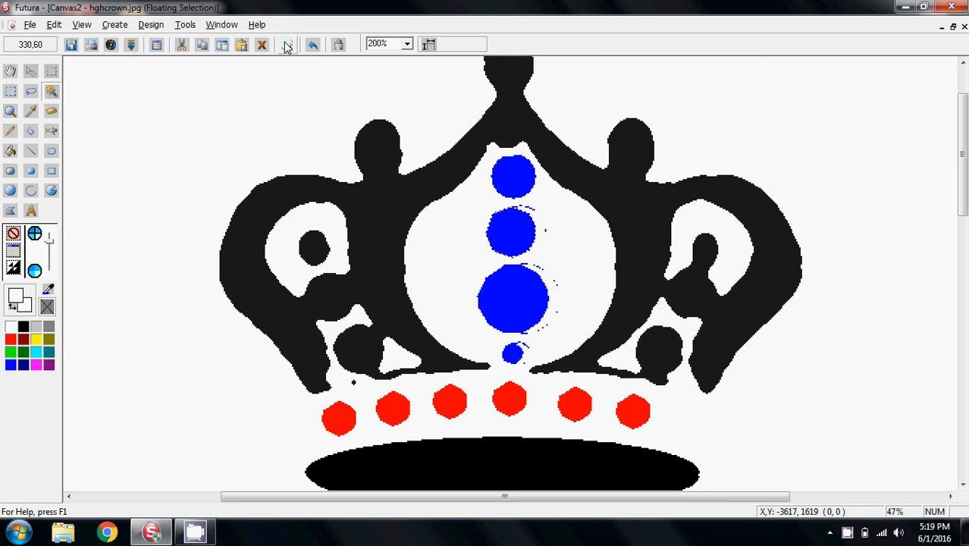
# With the pencil, erase the stray blue fragments left beside the moved circles
pyautogui.click(11, 132)
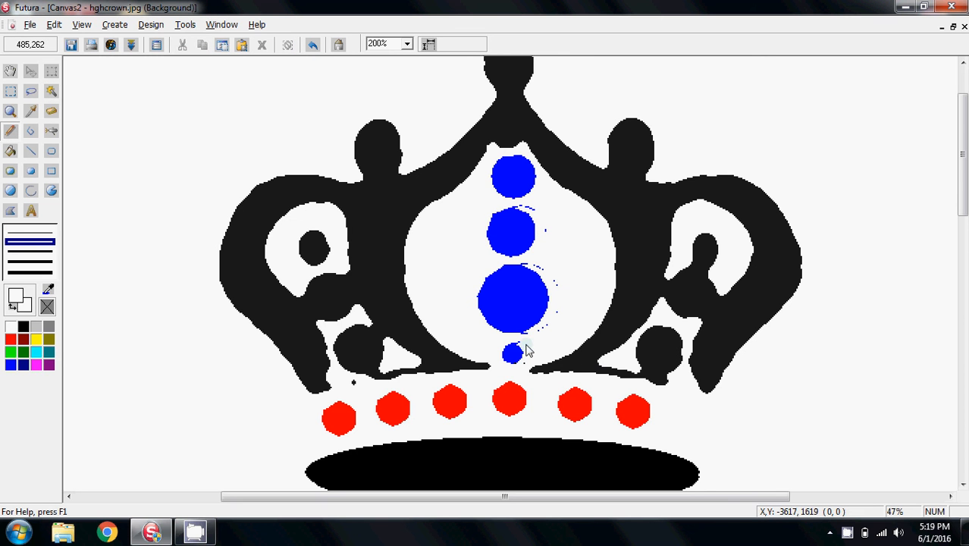
pyautogui.moveTo(529, 353)
pyautogui.mouseDown()
pyautogui.moveTo(530, 369)
pyautogui.moveTo(518, 338)
pyautogui.moveTo(551, 334)
pyautogui.moveTo(526, 340)
pyautogui.moveTo(552, 315)
pyautogui.moveTo(542, 284)
pyautogui.moveTo(528, 280)
pyautogui.mouseUp()
pyautogui.hotkey('ctrl', 'z')
pyautogui.moveTo(523, 346)
pyautogui.mouseDown()
pyautogui.moveTo(526, 363)
pyautogui.moveTo(572, 310)
pyautogui.moveTo(524, 263)
pyautogui.moveTo(558, 281)
pyautogui.moveTo(545, 329)
pyautogui.moveTo(528, 342)
pyautogui.mouseUp()
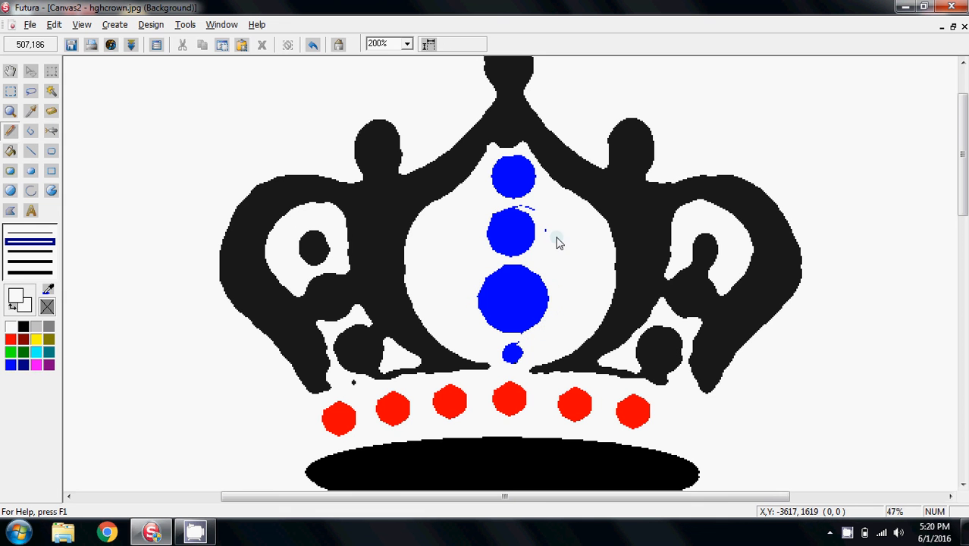
pyautogui.moveTo(543, 241); pyautogui.dragTo(531, 214)
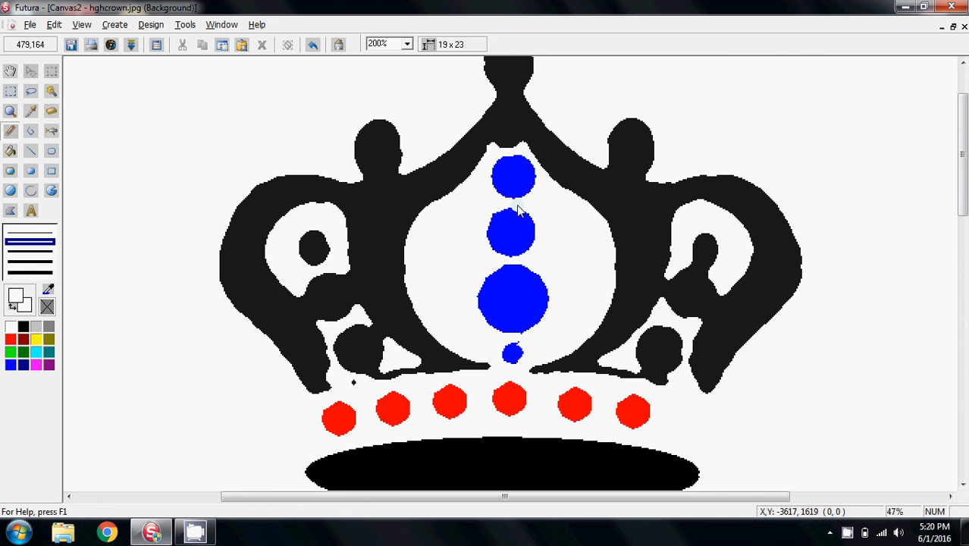
# Zoom out to 50% and fill every leaf of the left laurel branch with magenta
pyautogui.moveTo(960, 219); pyautogui.dragTo(960, 308)
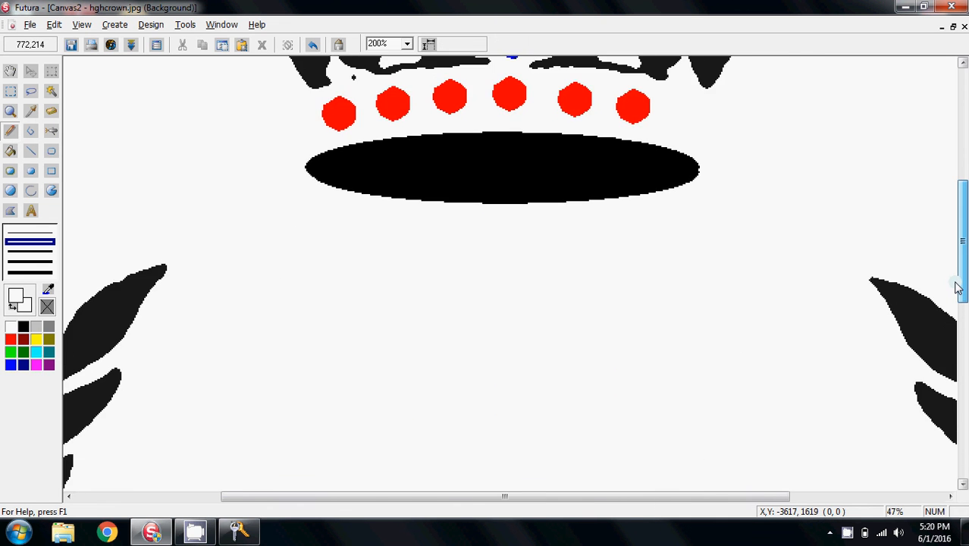
pyautogui.click(409, 46)
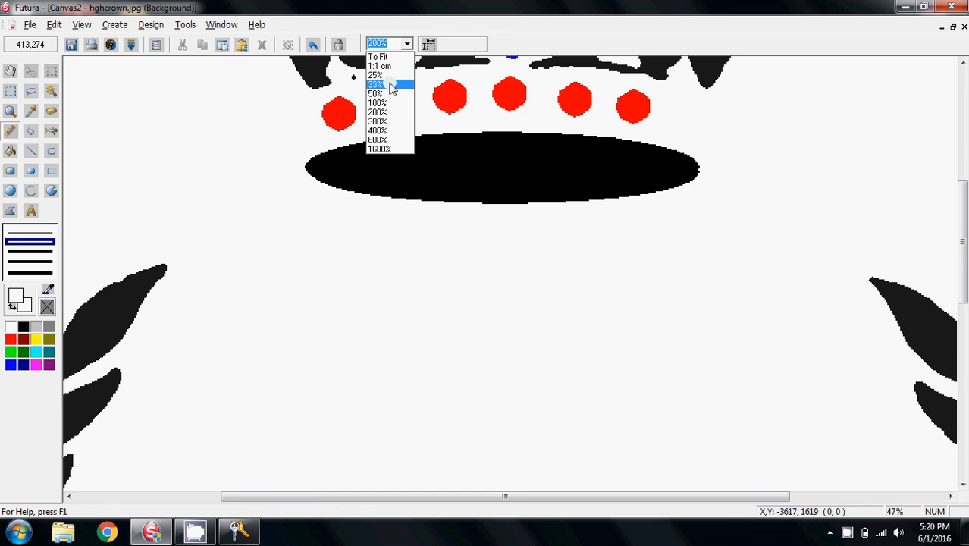
pyautogui.click(390, 93)
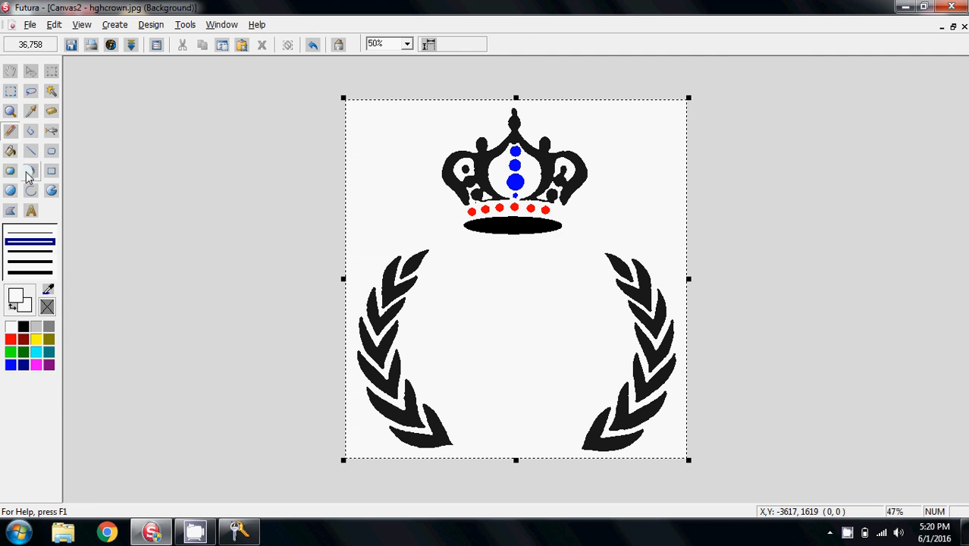
pyautogui.click(8, 155)
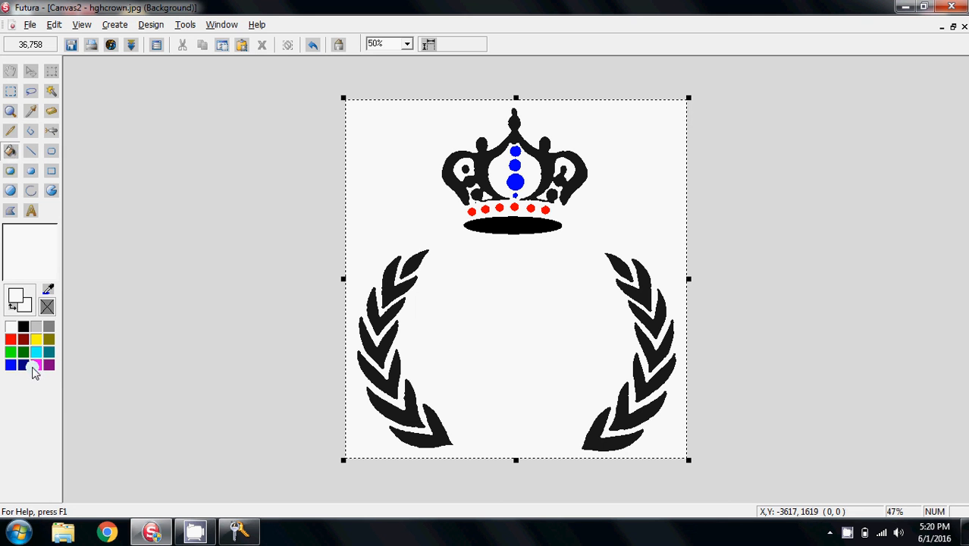
pyautogui.rightClick(35, 369)
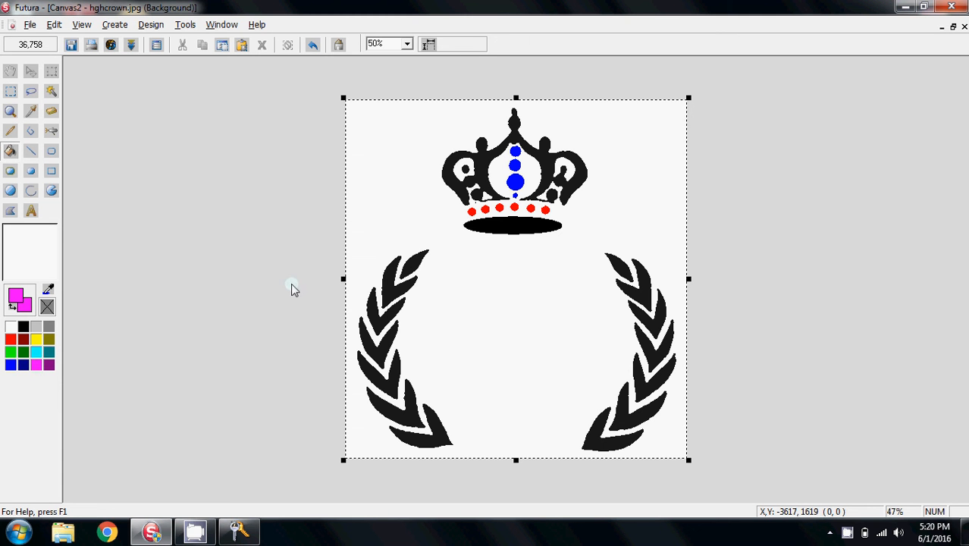
pyautogui.click(414, 263)
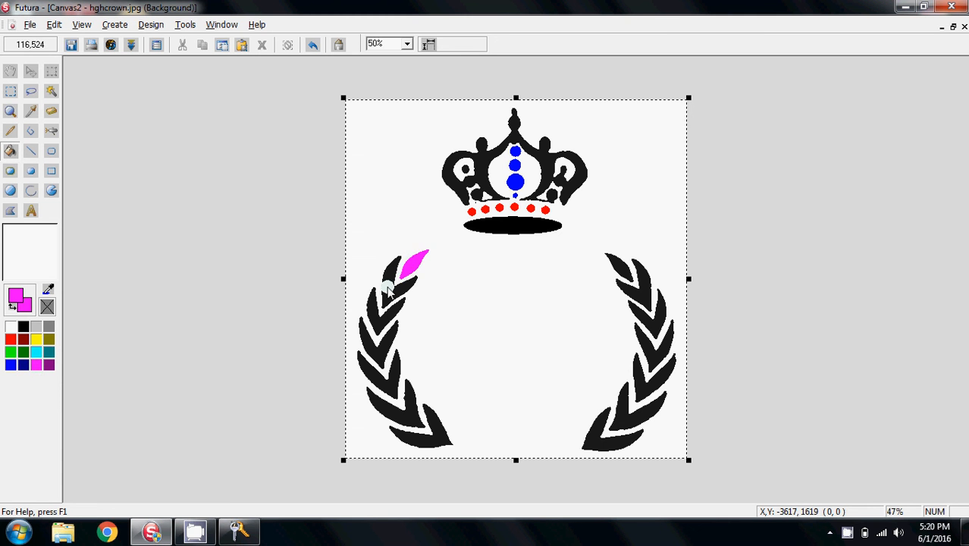
pyautogui.click(388, 290)
pyautogui.click(372, 311)
pyautogui.click(379, 328)
pyautogui.click(378, 350)
pyautogui.click(383, 376)
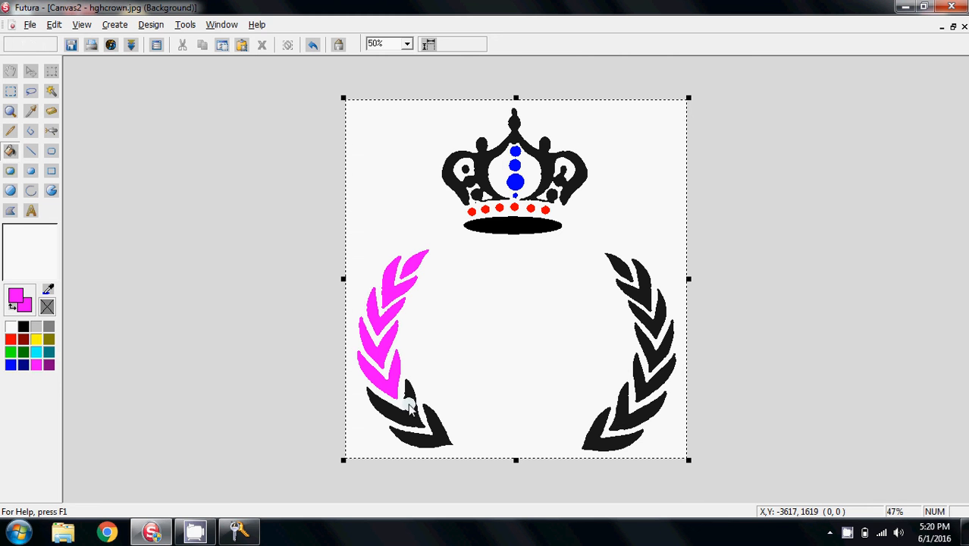
pyautogui.click(410, 408)
pyautogui.click(418, 415)
pyautogui.click(444, 433)
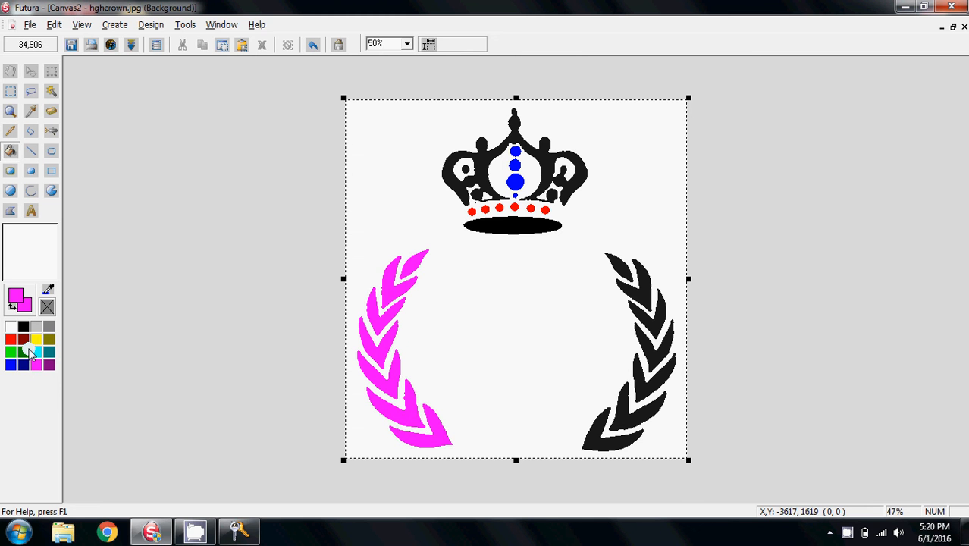
# Pick bright green and fill every leaf of the right laurel branch with it
pyautogui.rightClick(23, 353)
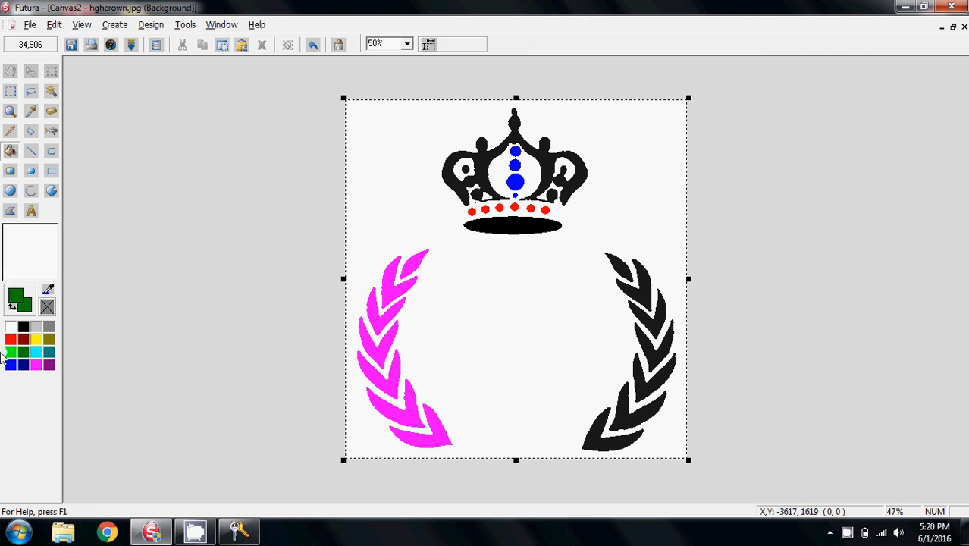
pyautogui.click(10, 353)
pyautogui.rightClick(11, 354)
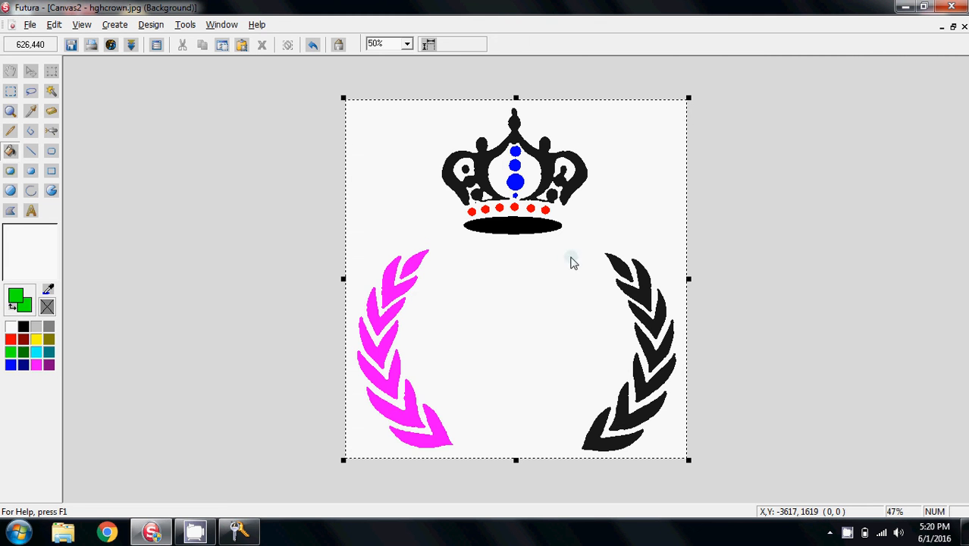
pyautogui.click(615, 267)
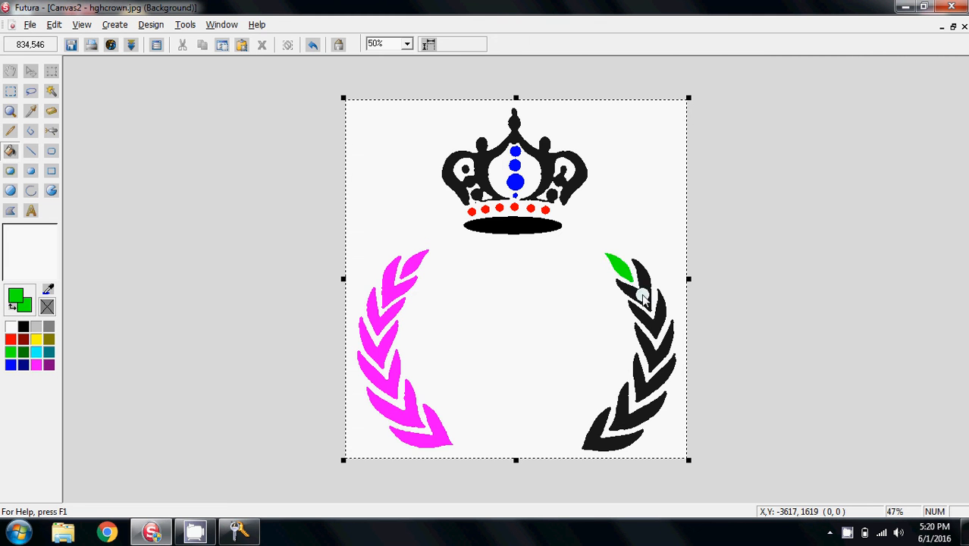
pyautogui.click(644, 298)
pyautogui.click(663, 323)
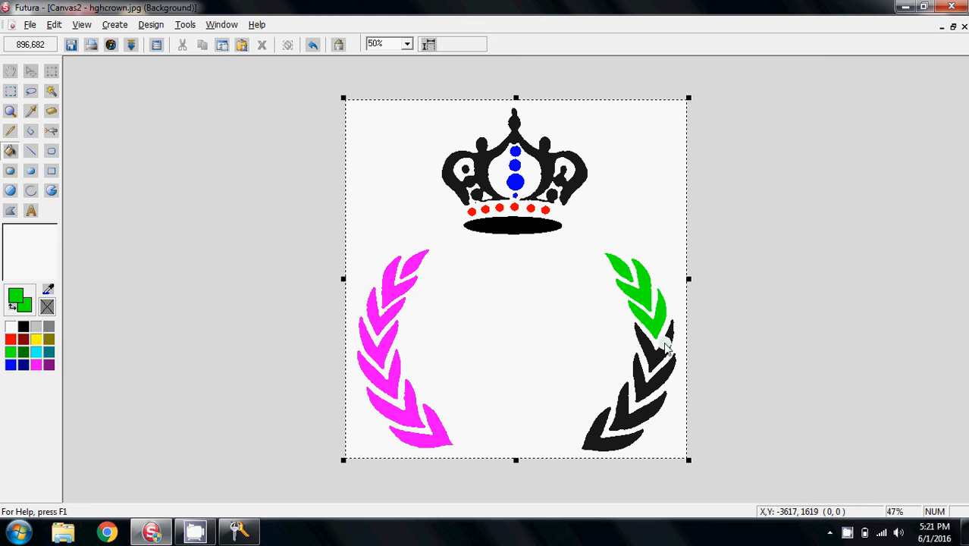
pyautogui.click(668, 350)
pyautogui.click(667, 382)
pyautogui.click(649, 408)
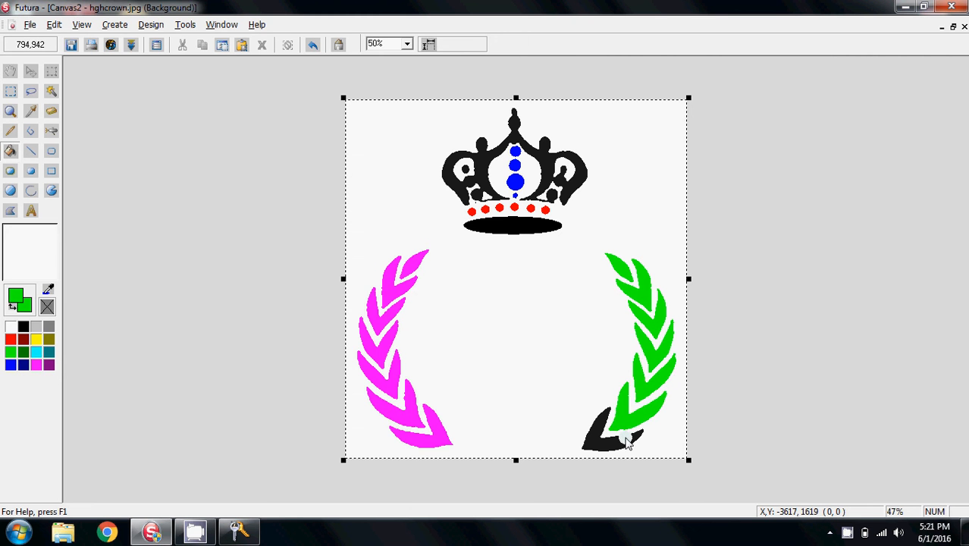
pyautogui.click(617, 444)
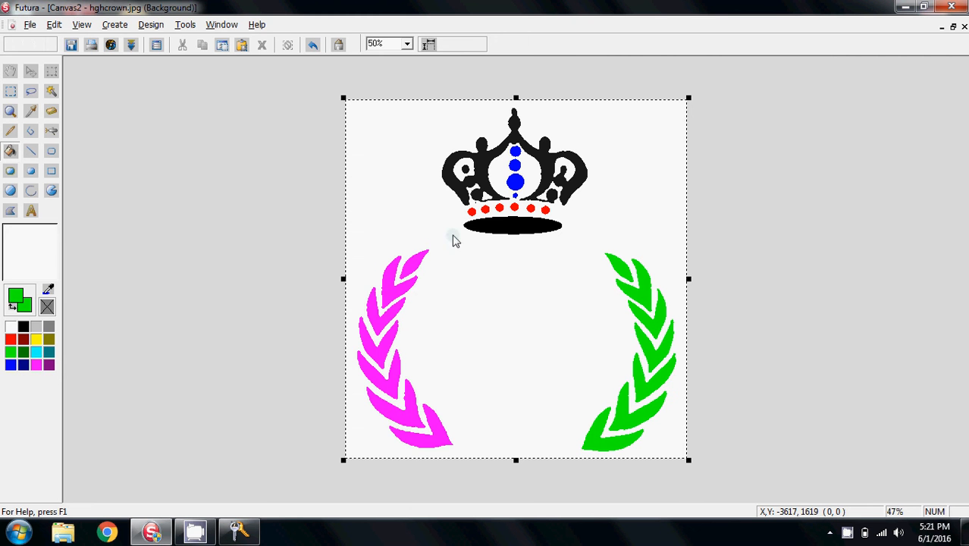
# Save changes to the image and exit, storing it as a Windows Bitmap in the Training folder on Local Disk (C:)
pyautogui.click(964, 26)
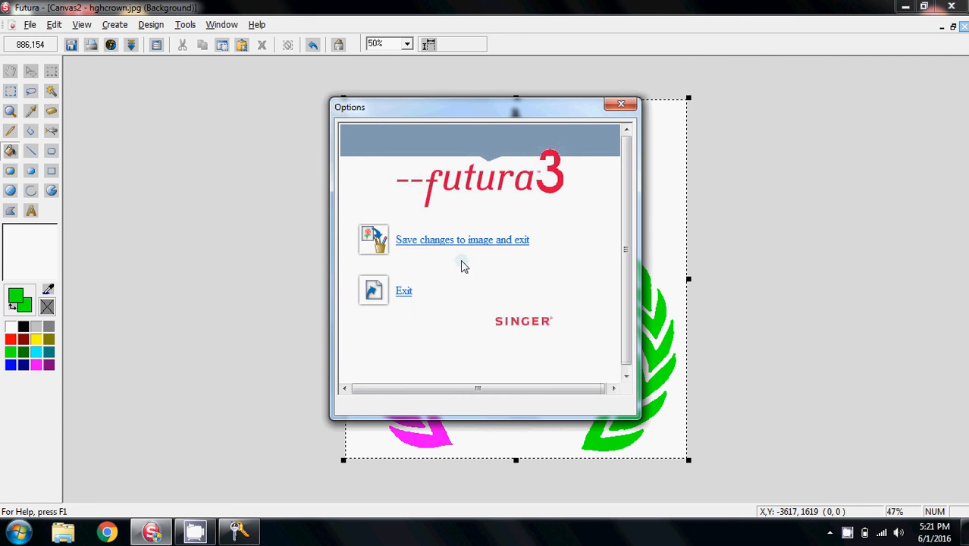
pyautogui.click(427, 241)
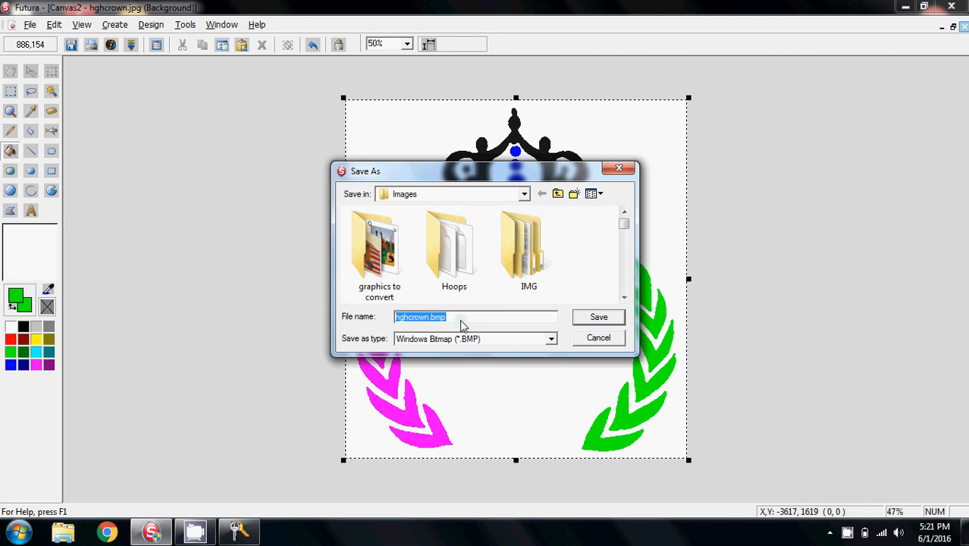
pyautogui.click(454, 196)
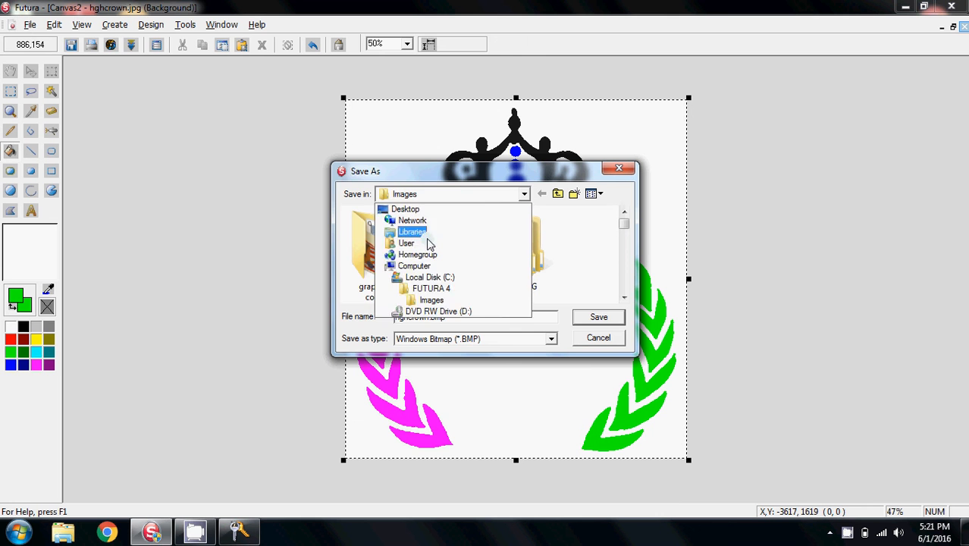
pyautogui.click(422, 280)
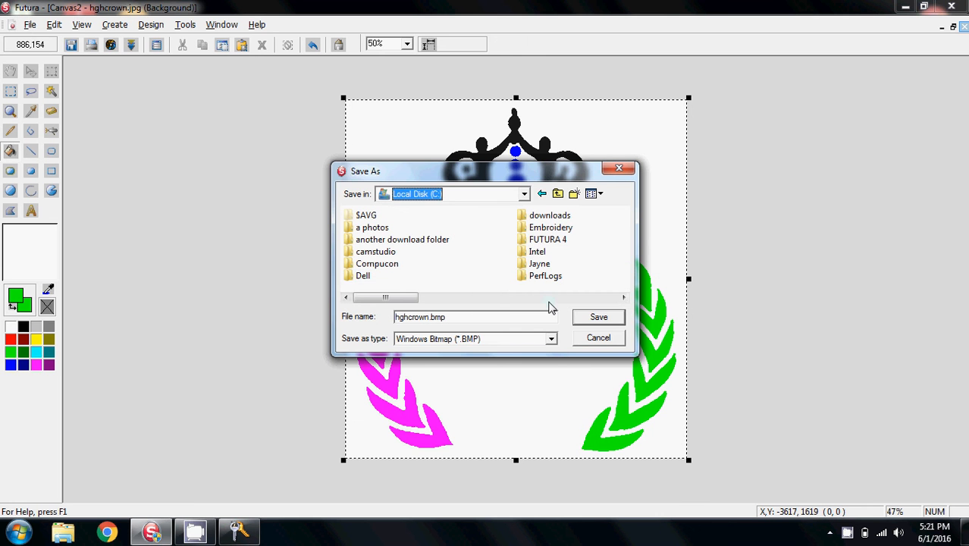
pyautogui.moveTo(371, 299); pyautogui.dragTo(455, 298)
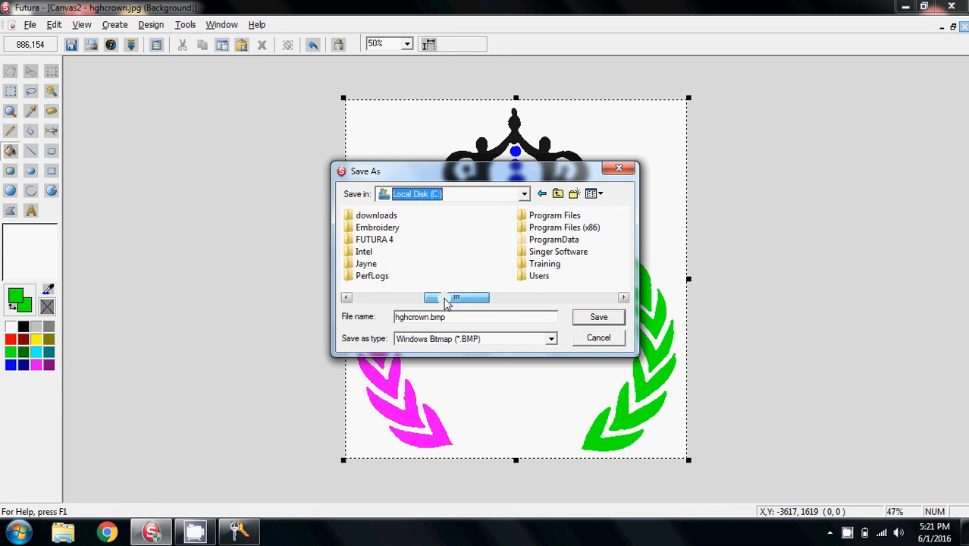
pyautogui.doubleClick(541, 263)
pyautogui.moveTo(455, 318); pyautogui.dragTo(383, 322)
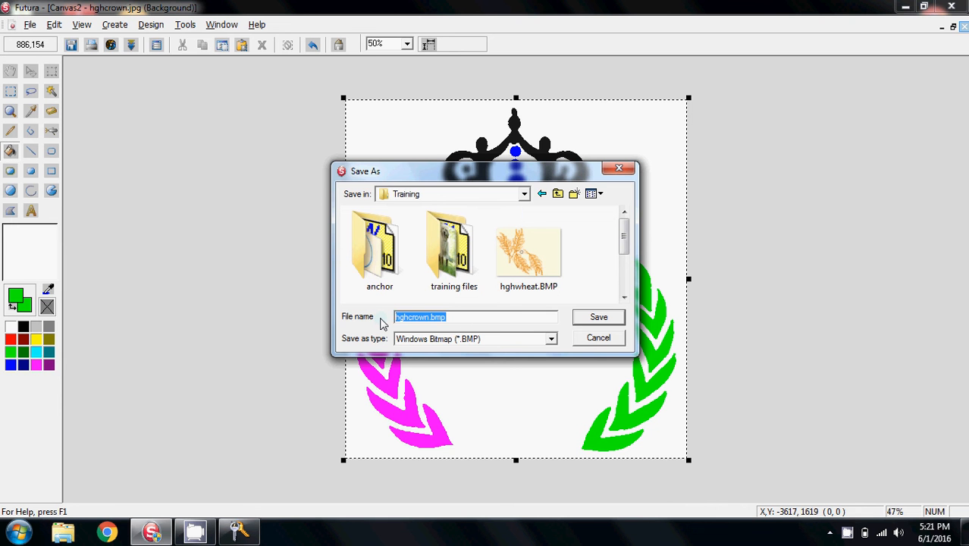
pyautogui.write('heather')
pyautogui.press('Return')
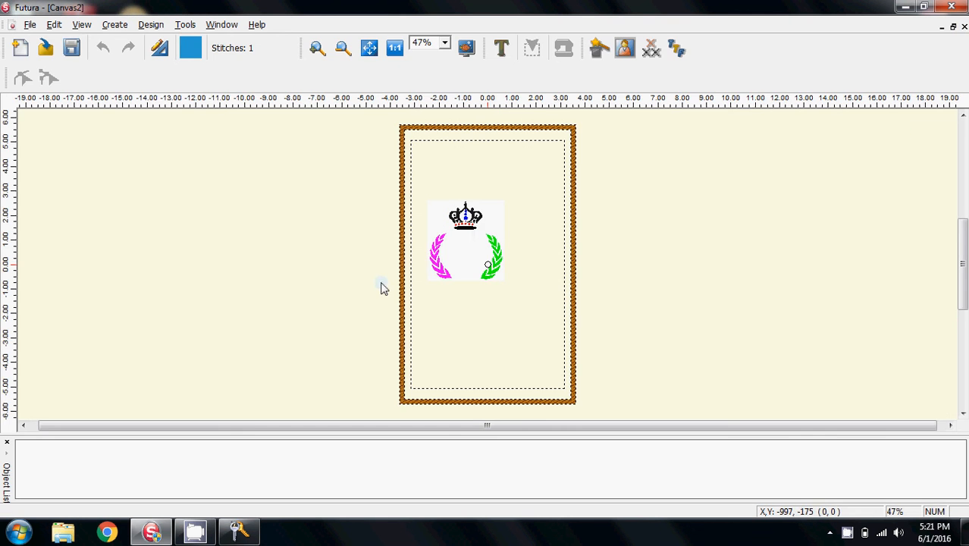
# Start the Autopunch wizard on the saved crown image and continue past the image and crop steps
pyautogui.click(114, 25)
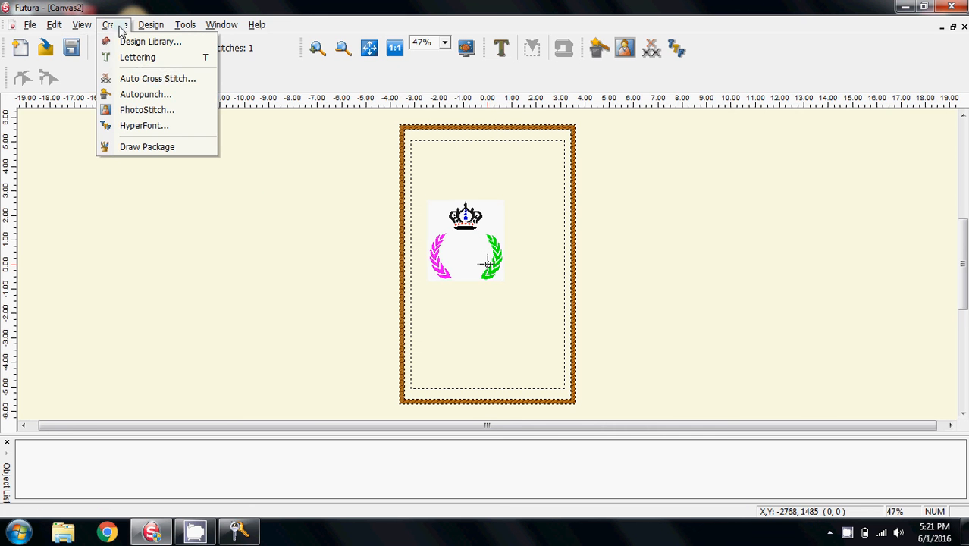
pyautogui.click(140, 79)
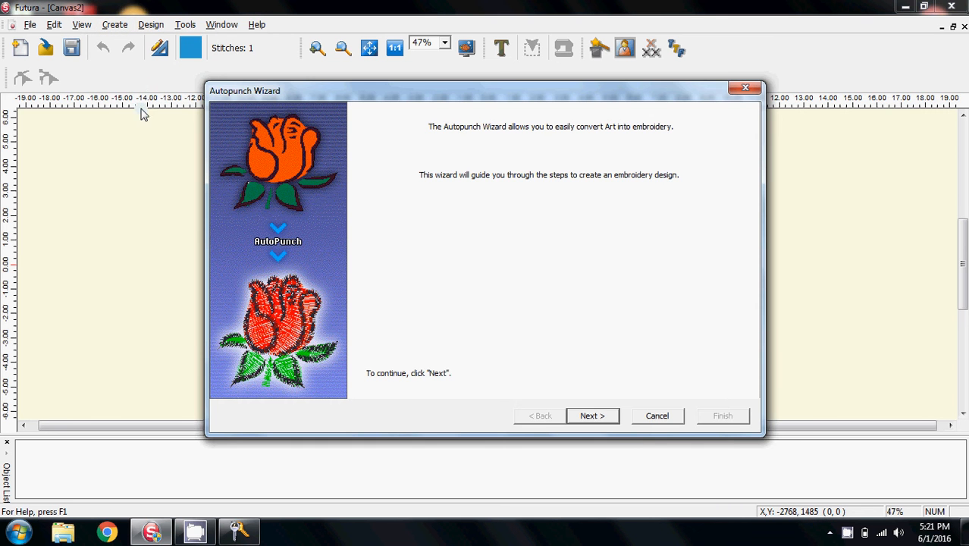
pyautogui.click(588, 415)
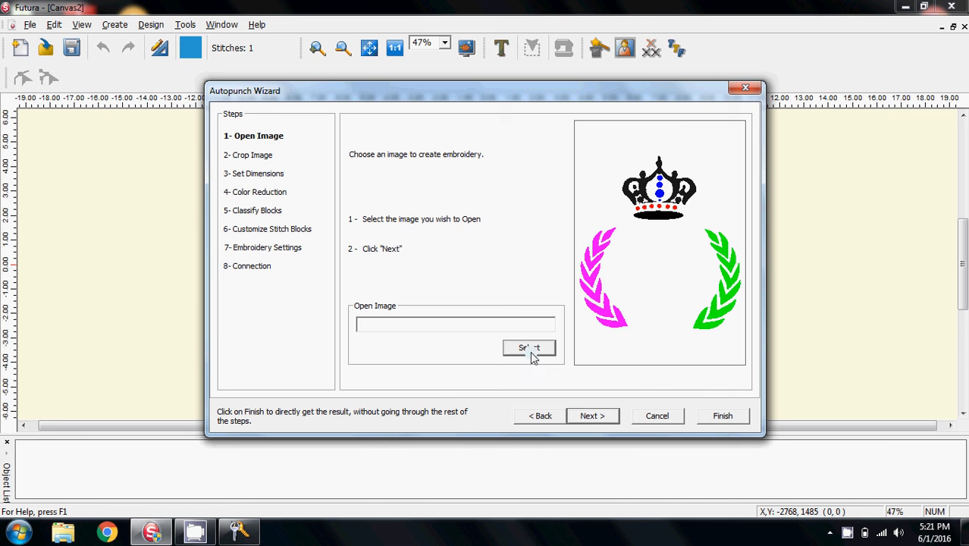
pyautogui.click(586, 415)
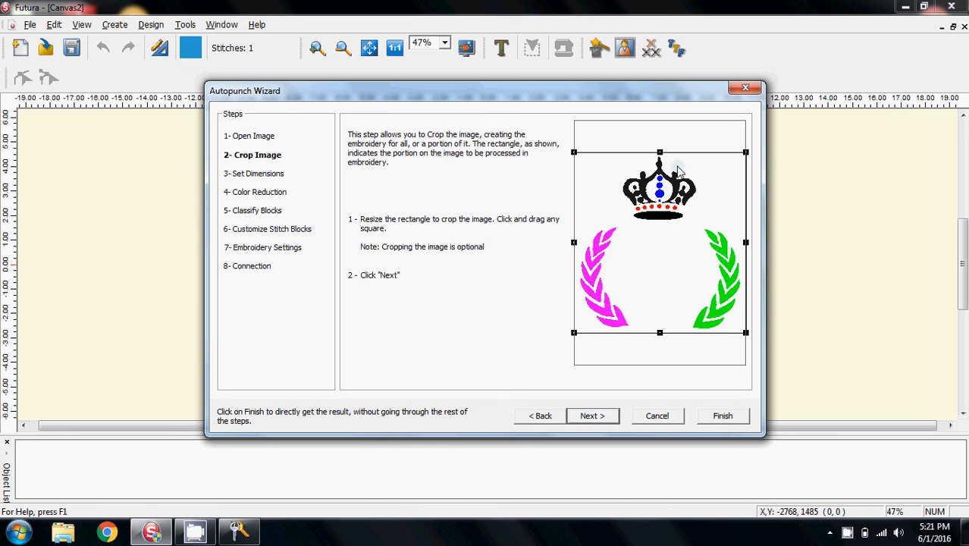
pyautogui.click(589, 417)
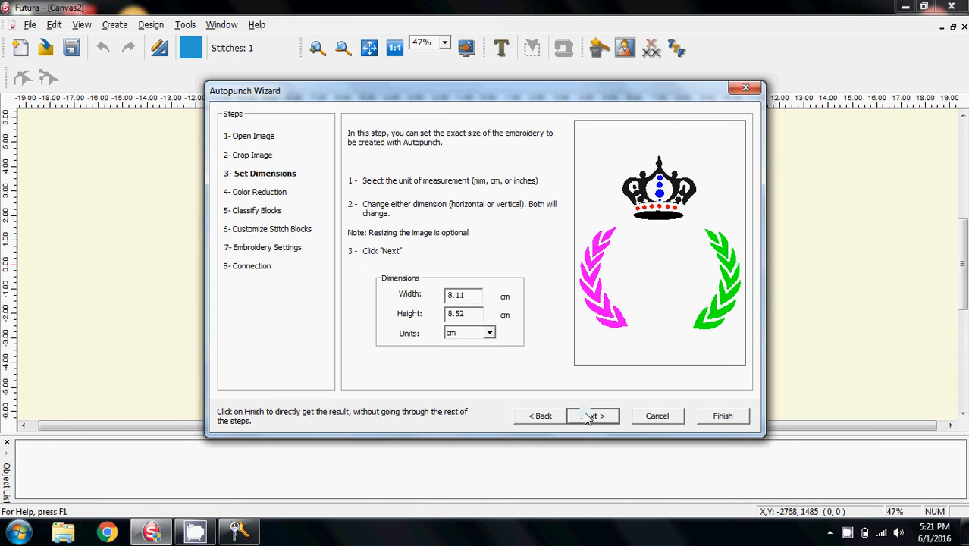
# Switch the embroidery dimensions to inches and set the width to 4 inches
pyautogui.click(489, 333)
pyautogui.click(486, 358)
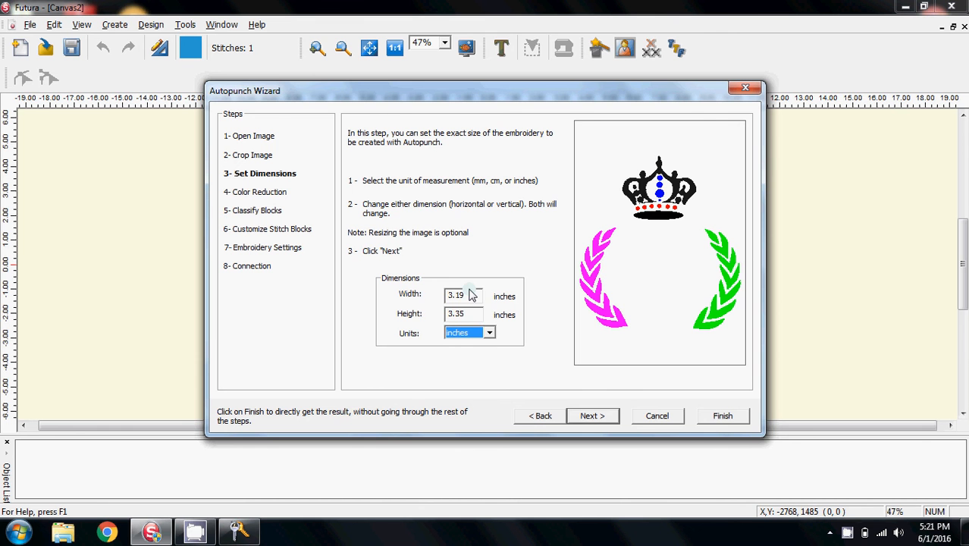
pyautogui.moveTo(473, 297); pyautogui.dragTo(407, 301)
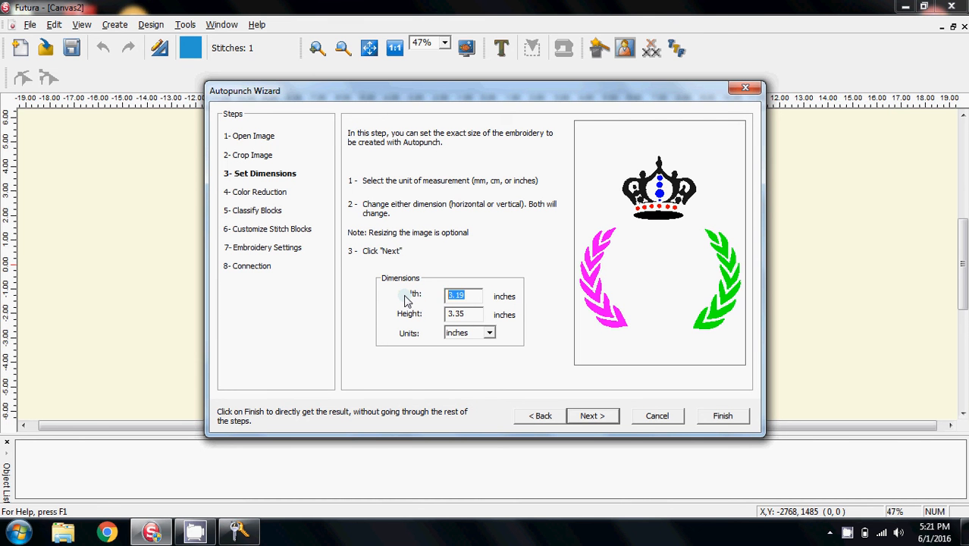
pyautogui.click(598, 419)
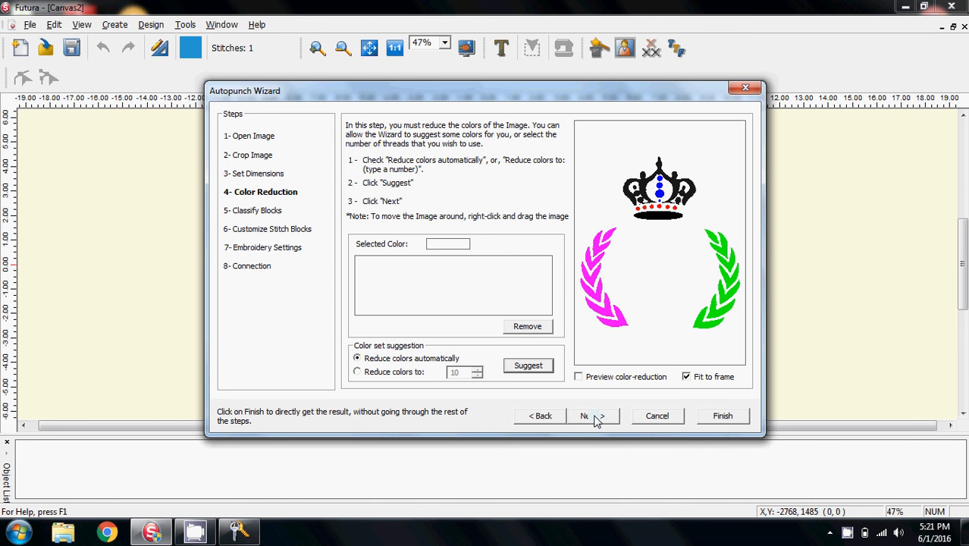
# Keep automatic colour reduction and set the column-versus-fill width threshold to 2.0 mm
pyautogui.click(598, 420)
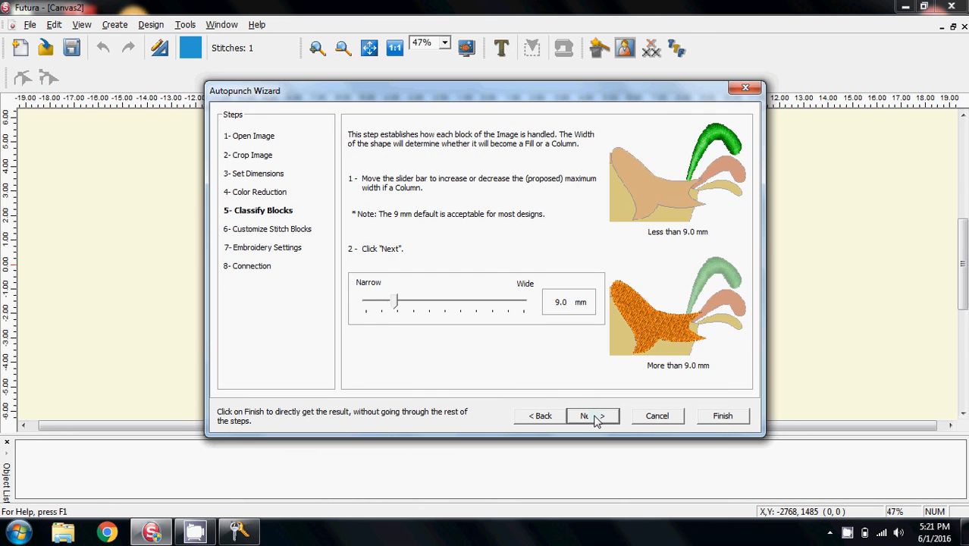
pyautogui.moveTo(395, 306); pyautogui.dragTo(342, 319)
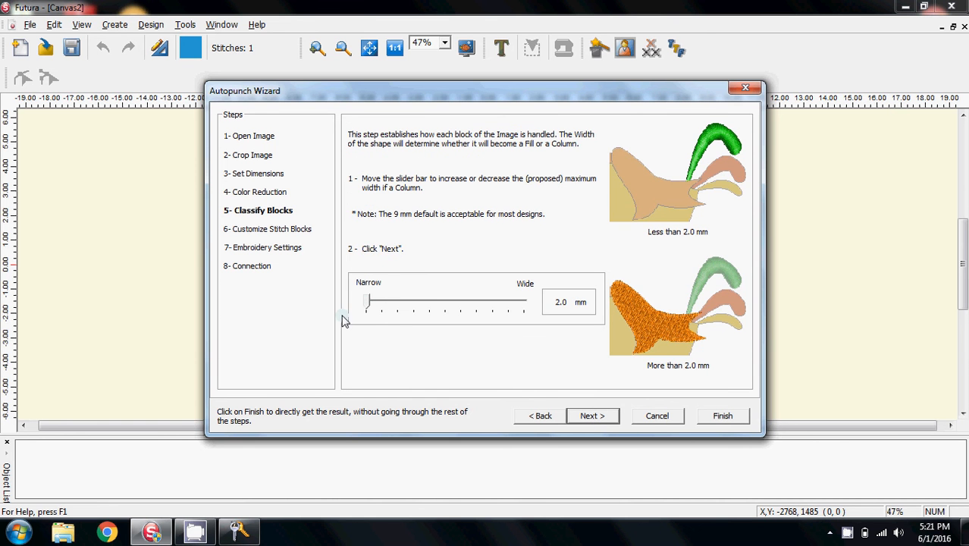
pyautogui.click(585, 419)
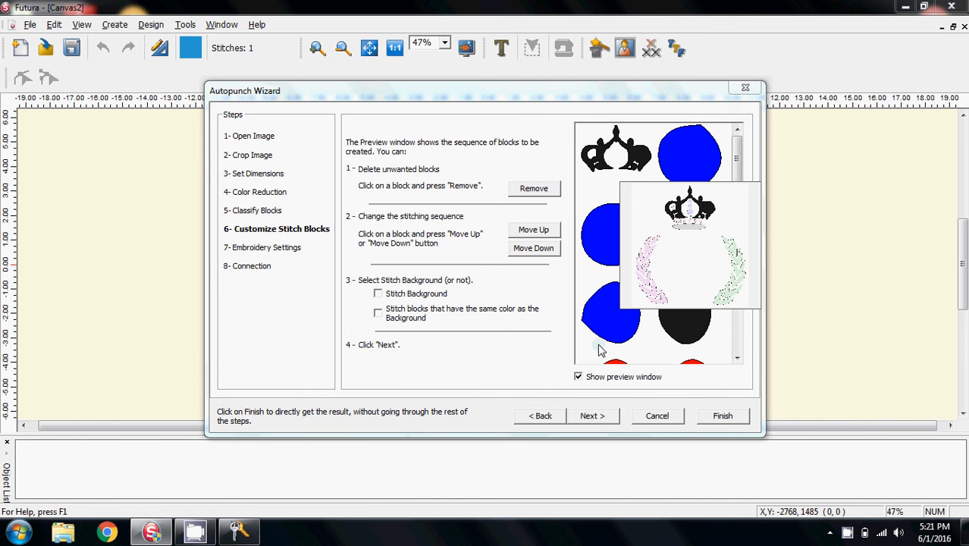
# Review the generated stitch blocks with the preview window hidden and continue to embroidery settings
pyautogui.click(579, 377)
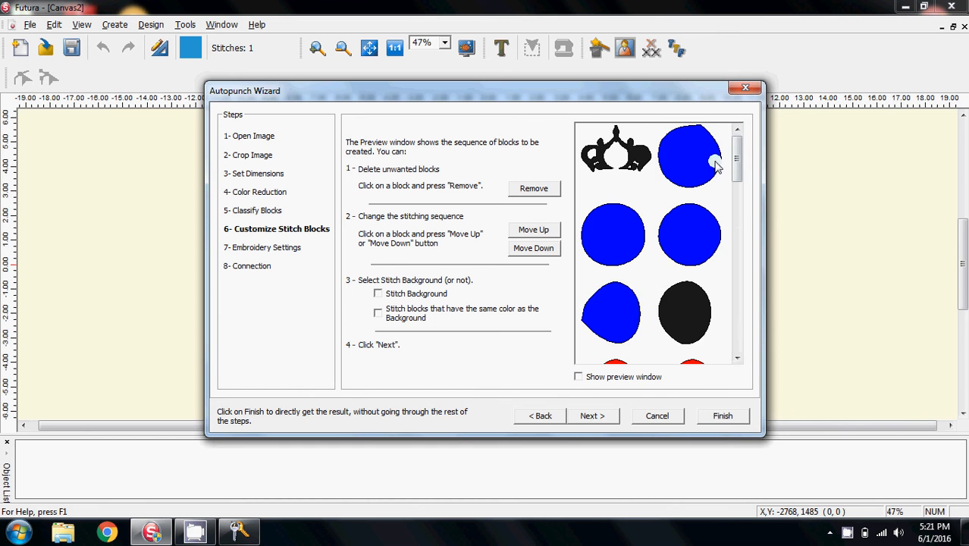
pyautogui.scroll(-2, 737, 179)
pyautogui.moveTo(736, 176)
pyautogui.mouseDown()
pyautogui.moveTo(737, 337)
pyautogui.moveTo(735, 161)
pyautogui.mouseUp()
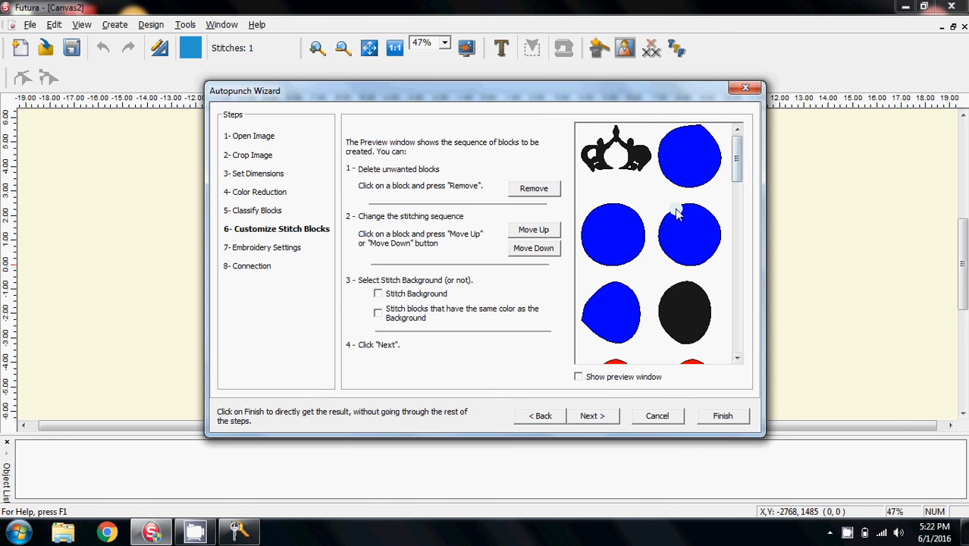
pyautogui.click(589, 417)
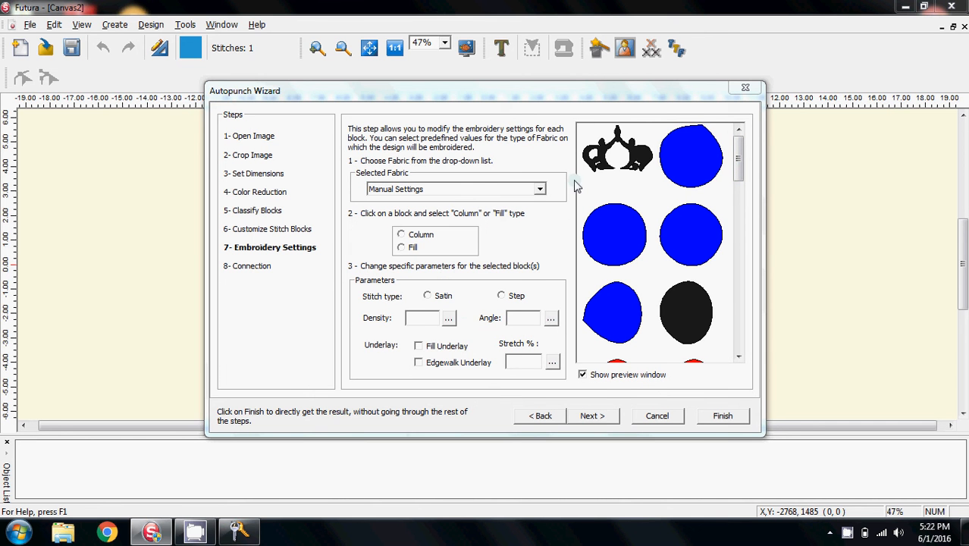
# Select the leaf and crown-base blocks and give them a fill density of 3 with edgewalk underlay
pyautogui.click(618, 151)
pyautogui.scroll(-10, 701, 344)
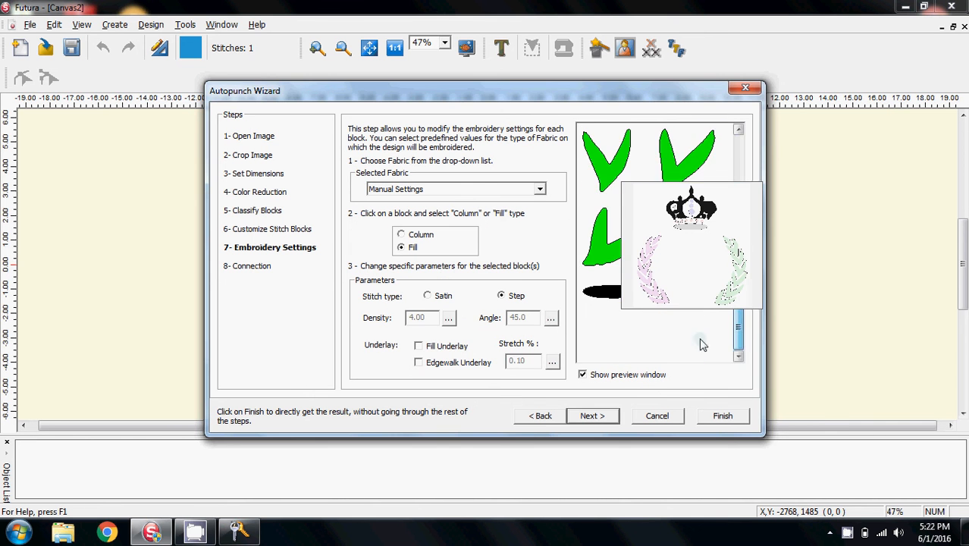
pyautogui.click(582, 375)
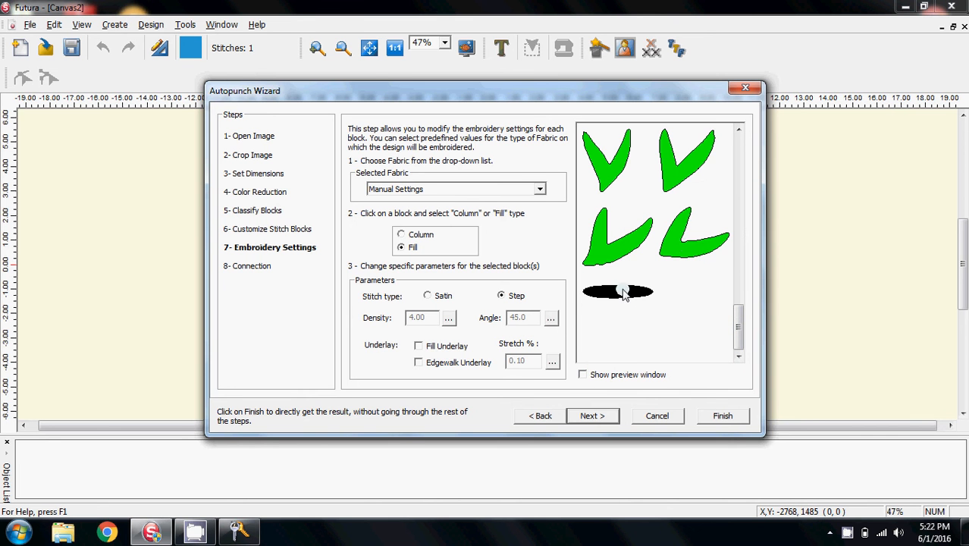
pyautogui.click(685, 250)
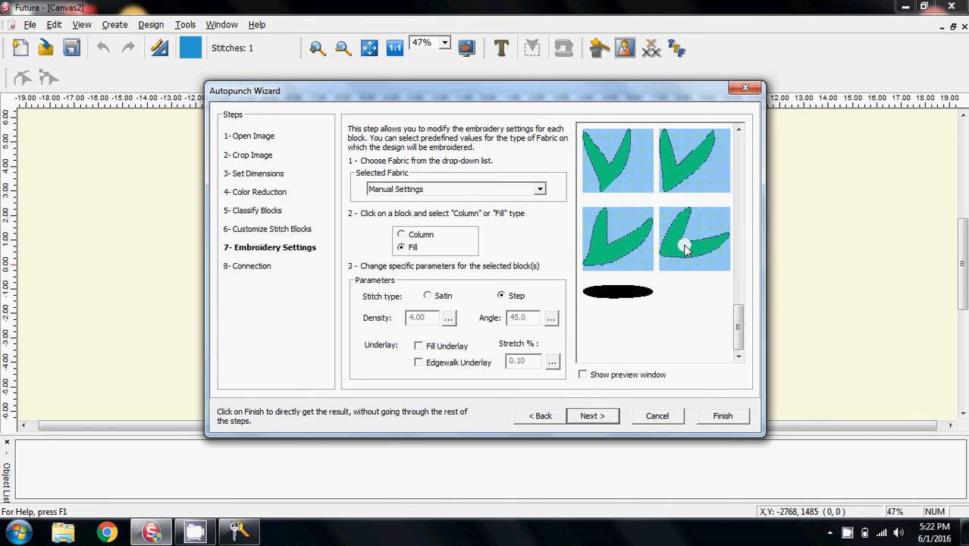
pyautogui.click(620, 293)
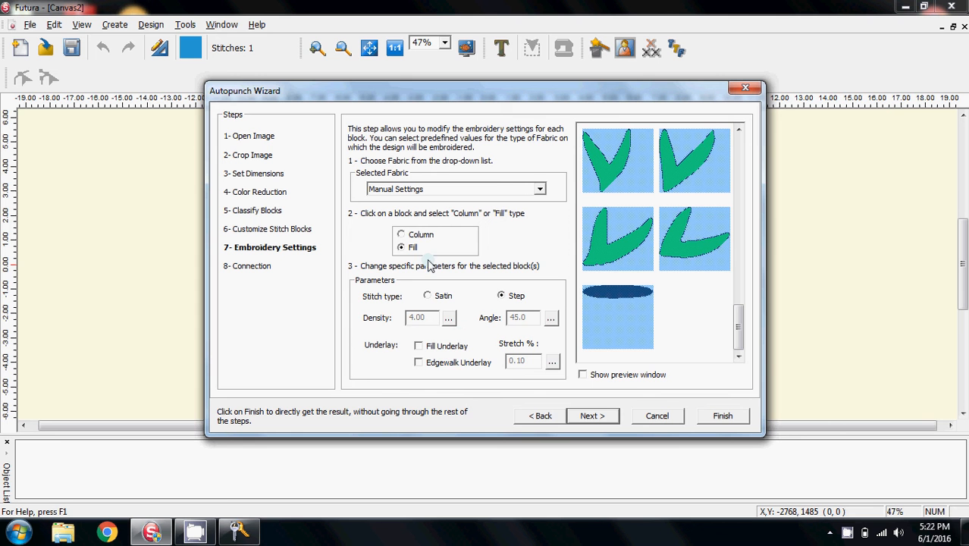
pyautogui.click(449, 317)
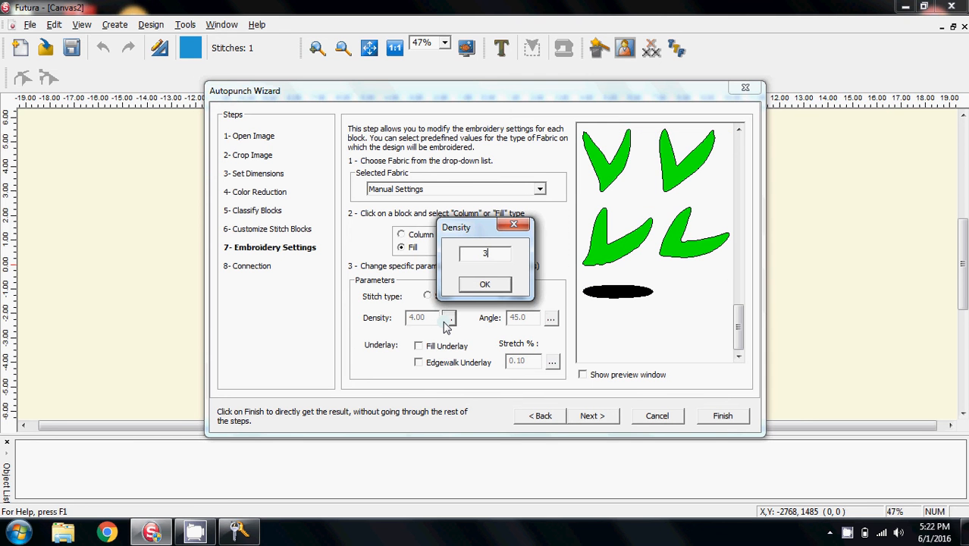
pyautogui.click(485, 286)
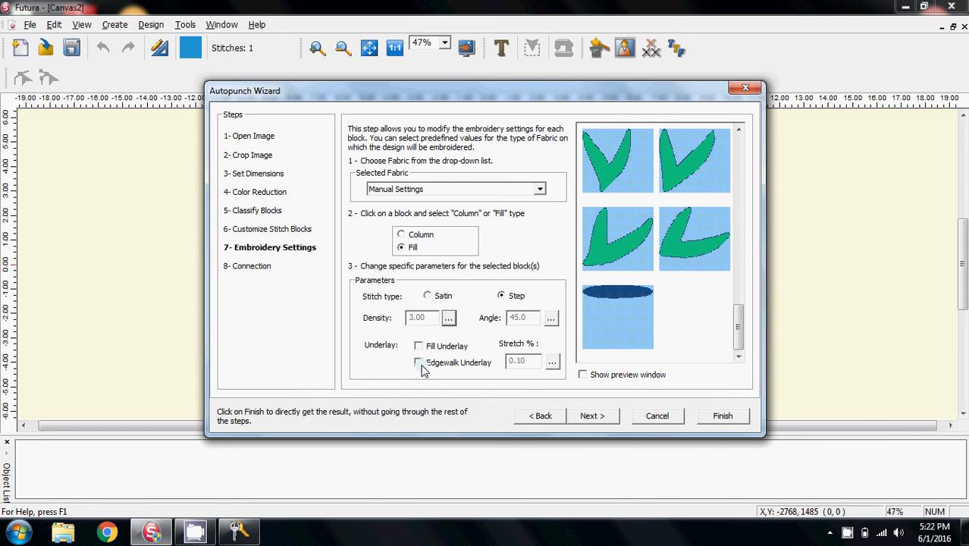
pyautogui.click(420, 363)
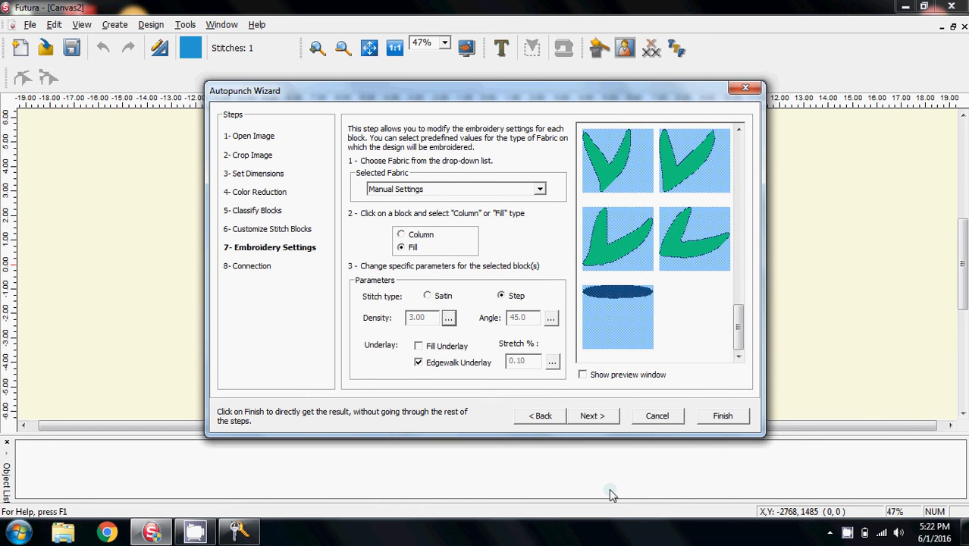
pyautogui.click(590, 416)
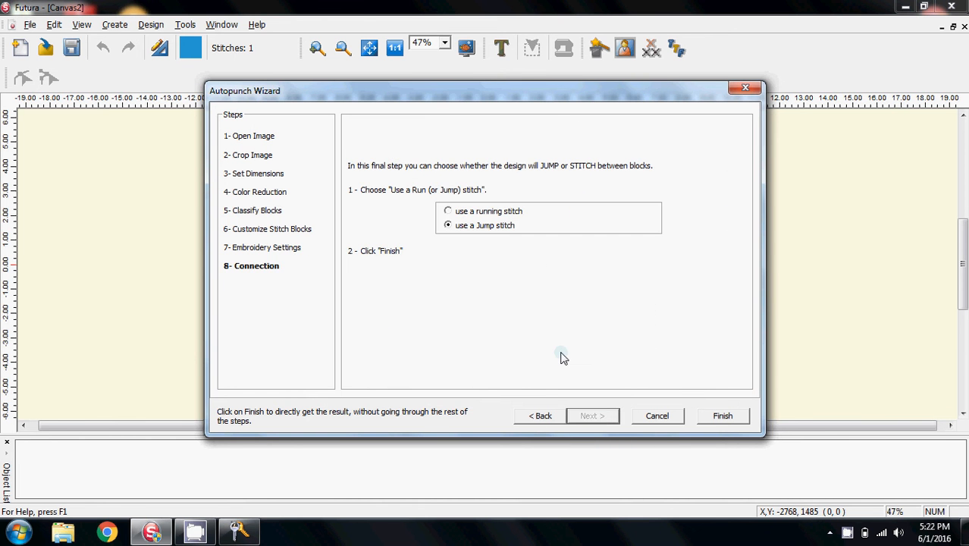
# Connect the blocks with a jump stitch and finish the Autopunch wizard
pyautogui.click(448, 211)
pyautogui.click(447, 226)
pyautogui.click(720, 417)
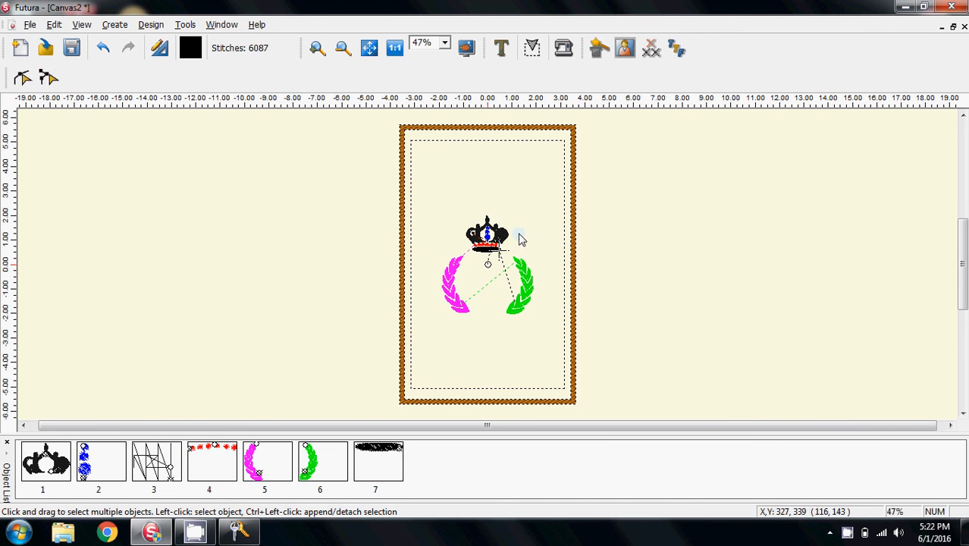
# Zoom the design to 100% and hide the jump stitch connection lines
pyautogui.click(446, 46)
pyautogui.click(428, 91)
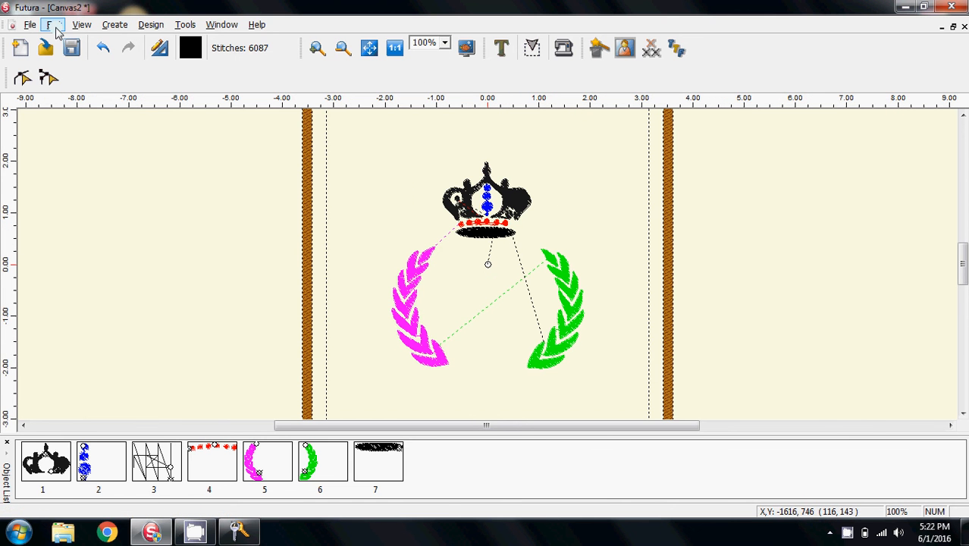
pyautogui.click(81, 25)
pyautogui.click(114, 42)
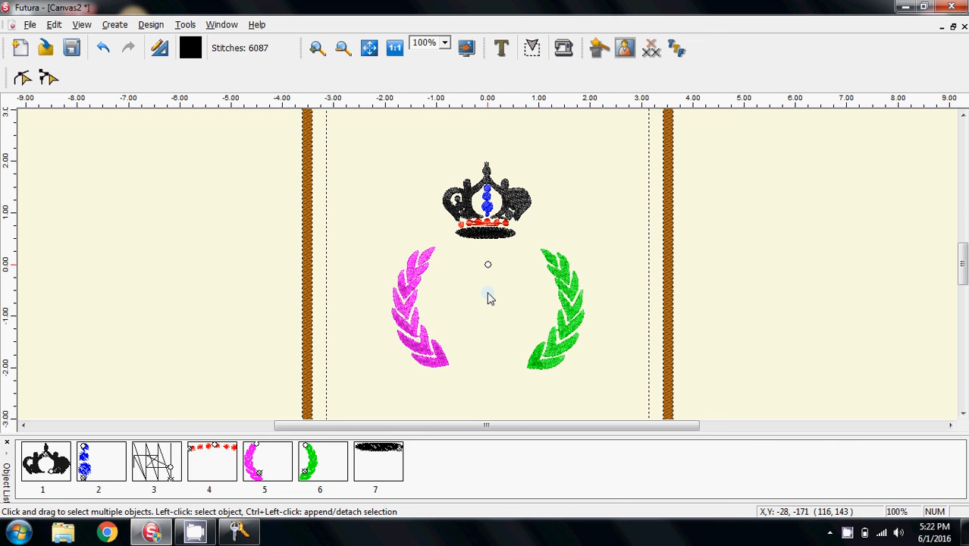
# Browse the wheat designs in the Training folder with the Design Browser, then close it
pyautogui.scroll(-1, 497, 262)
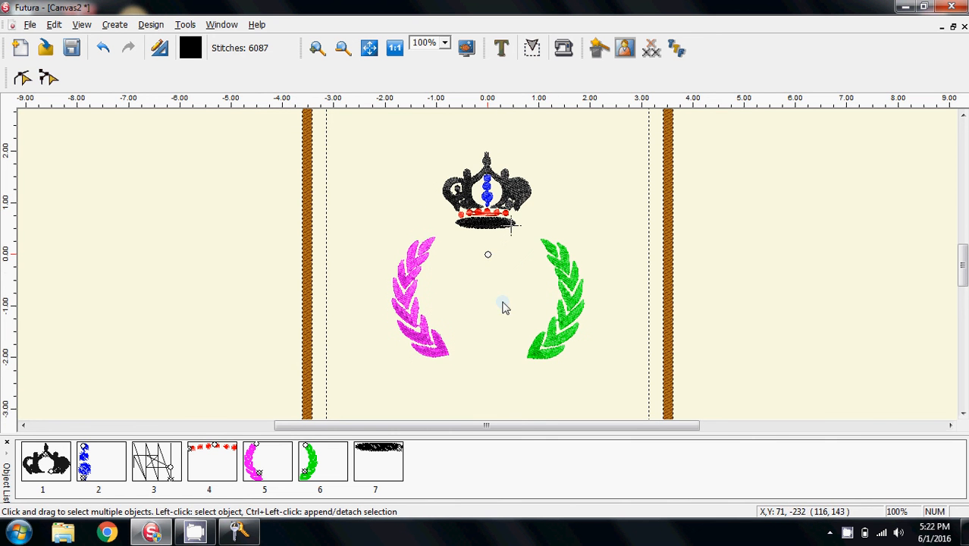
pyautogui.scroll(-2, 501, 324)
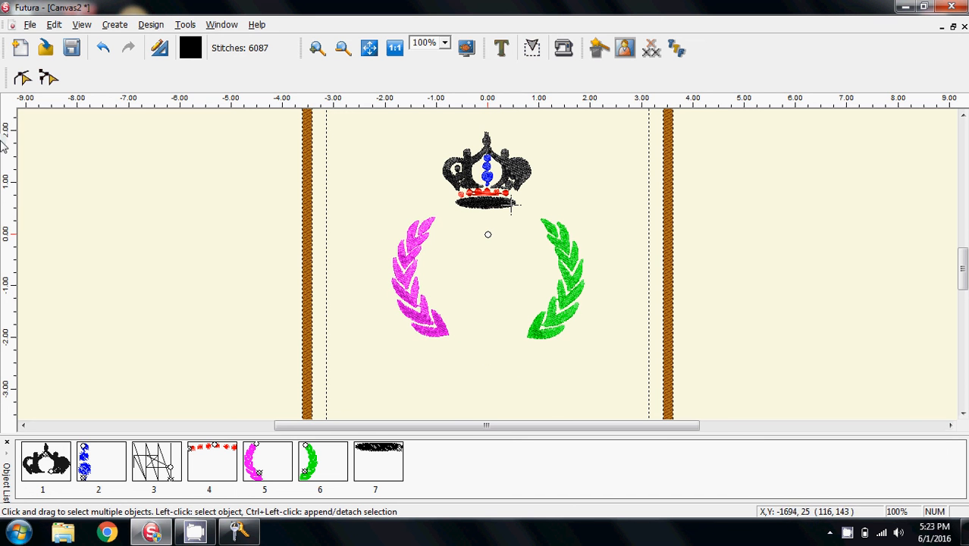
pyautogui.click(28, 27)
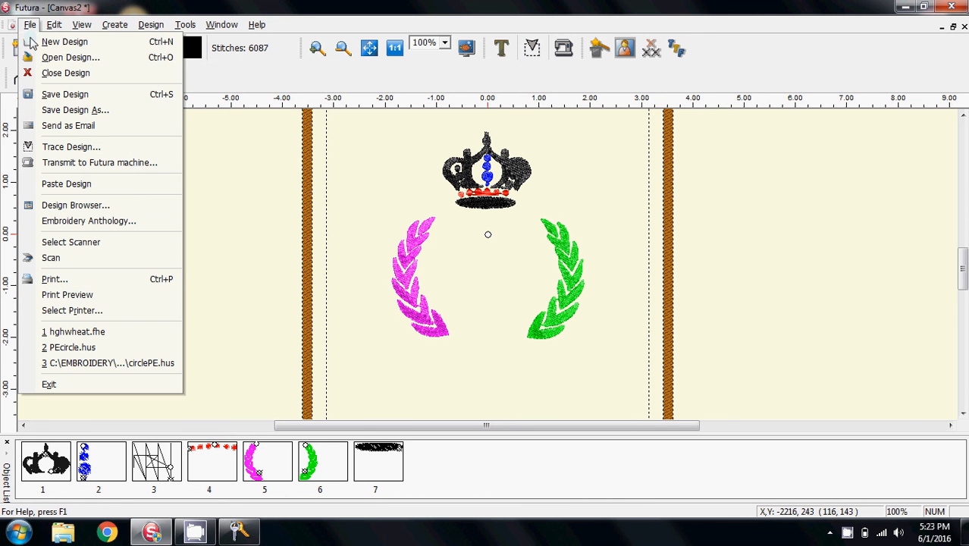
pyautogui.click(76, 204)
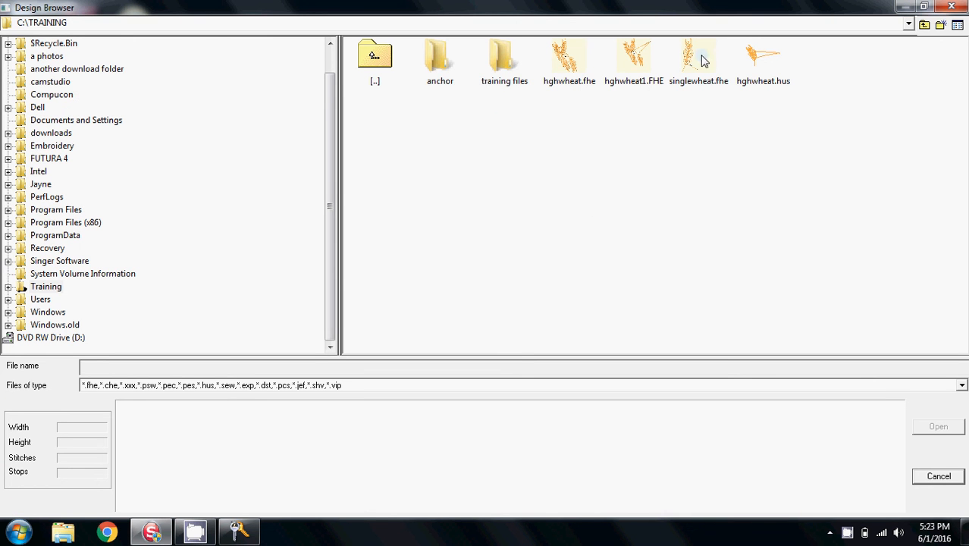
pyautogui.click(701, 61)
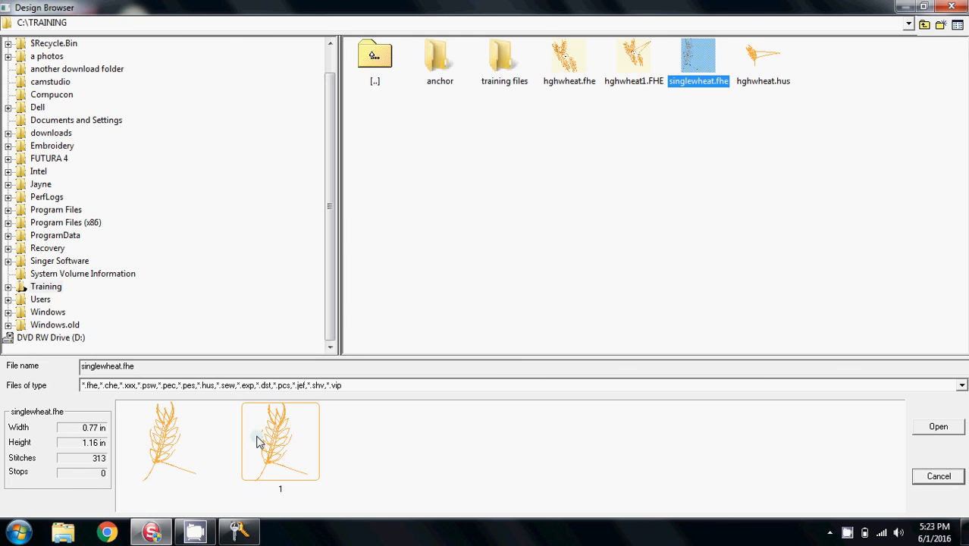
pyautogui.click(577, 60)
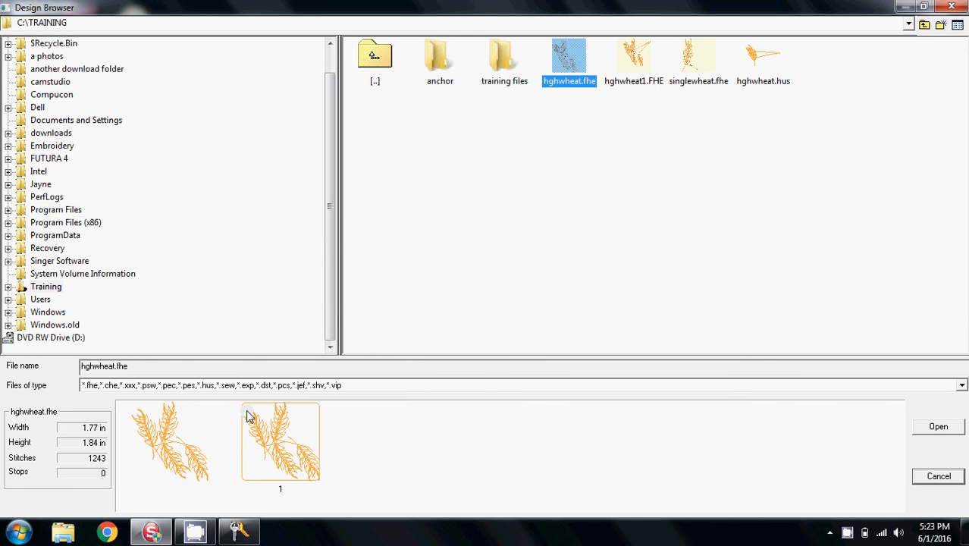
pyautogui.press('Right')
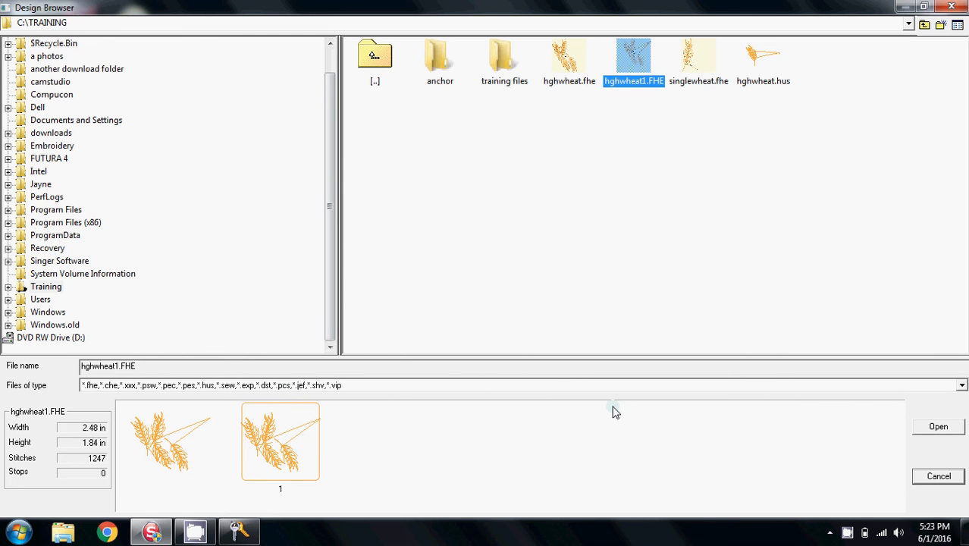
pyautogui.click(698, 64)
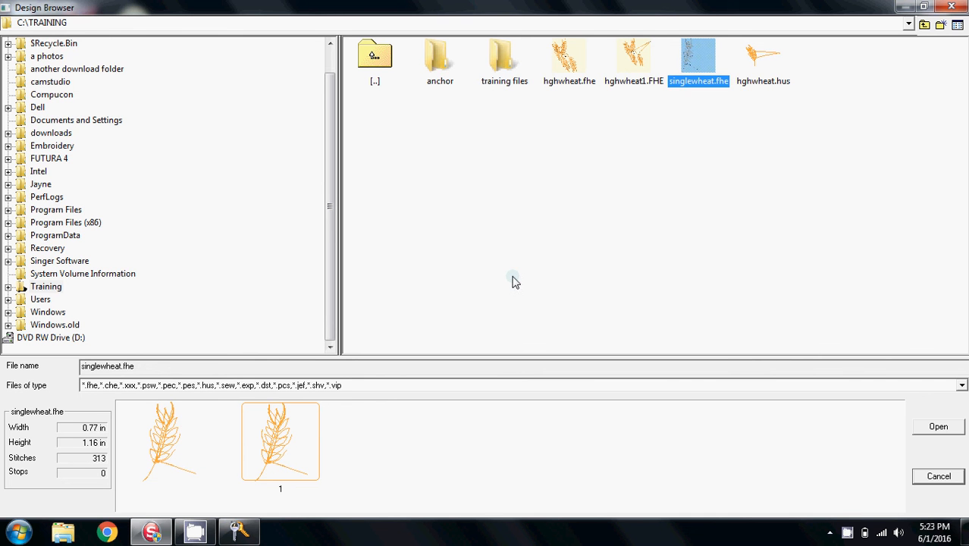
pyautogui.click(946, 478)
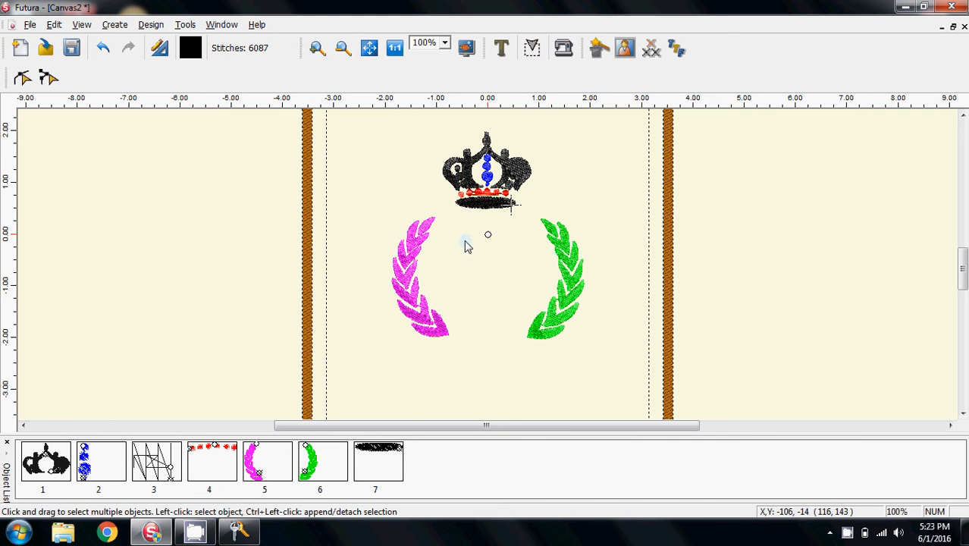
# Paste the singlewheat.fhe design from the Training folder and place it below the wreath, between the branch ends
pyautogui.click(29, 24)
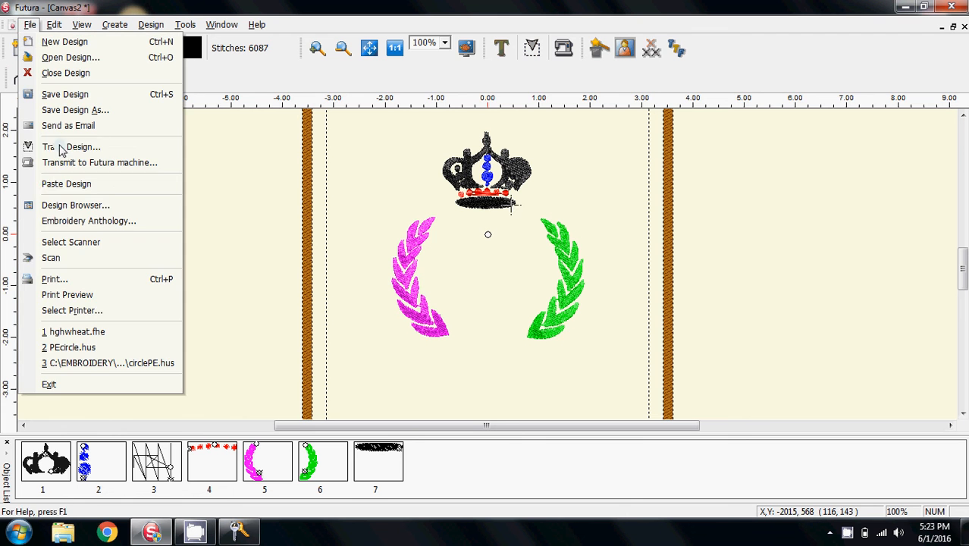
pyautogui.click(62, 186)
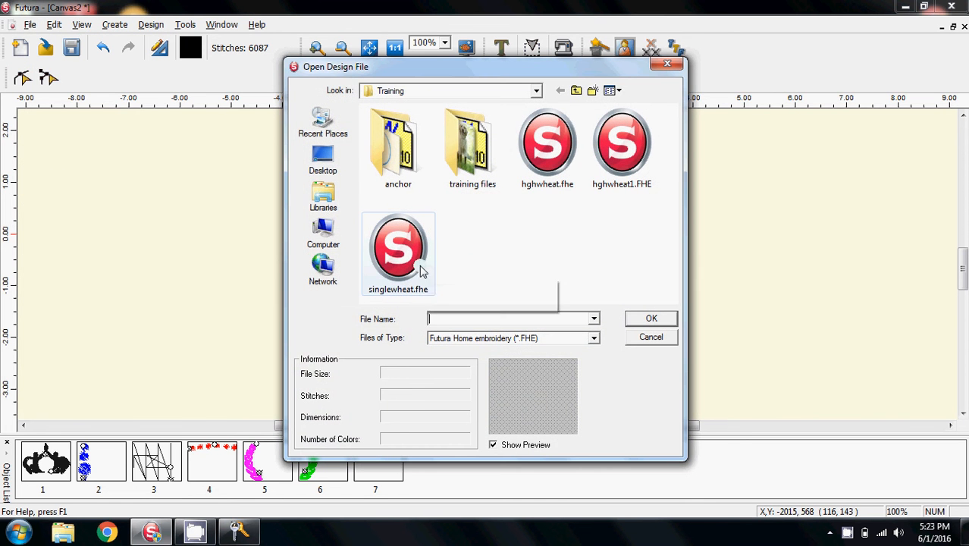
pyautogui.click(395, 258)
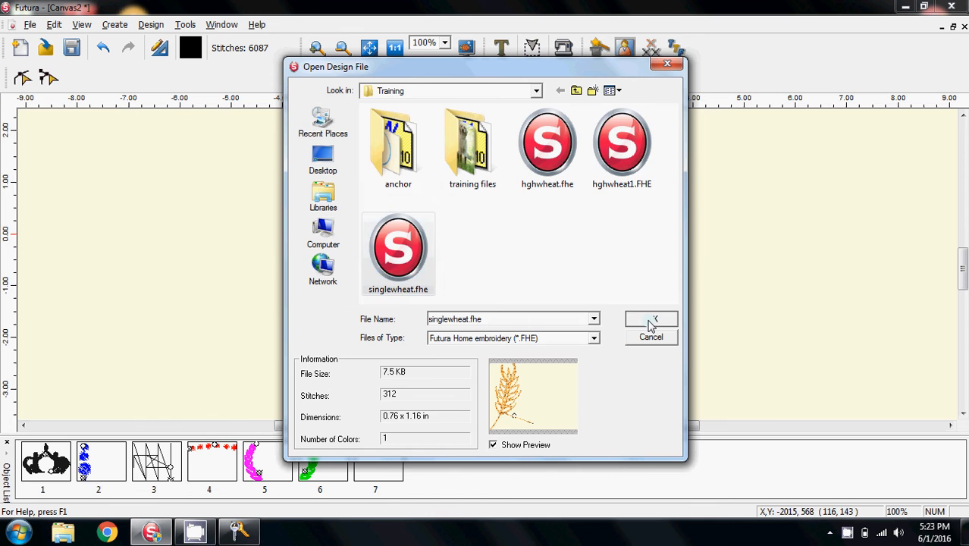
pyautogui.click(651, 318)
pyautogui.moveTo(489, 260); pyautogui.dragTo(468, 347)
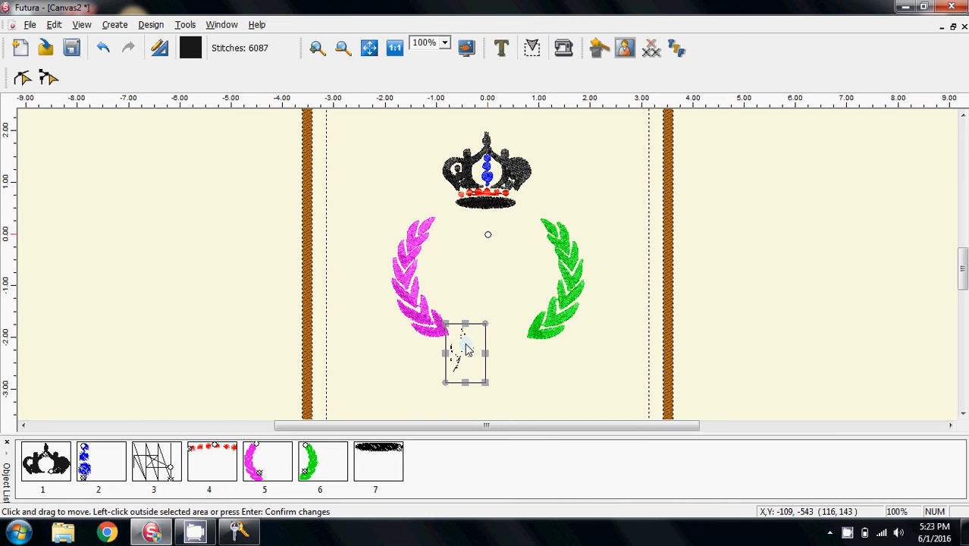
pyautogui.click(564, 348)
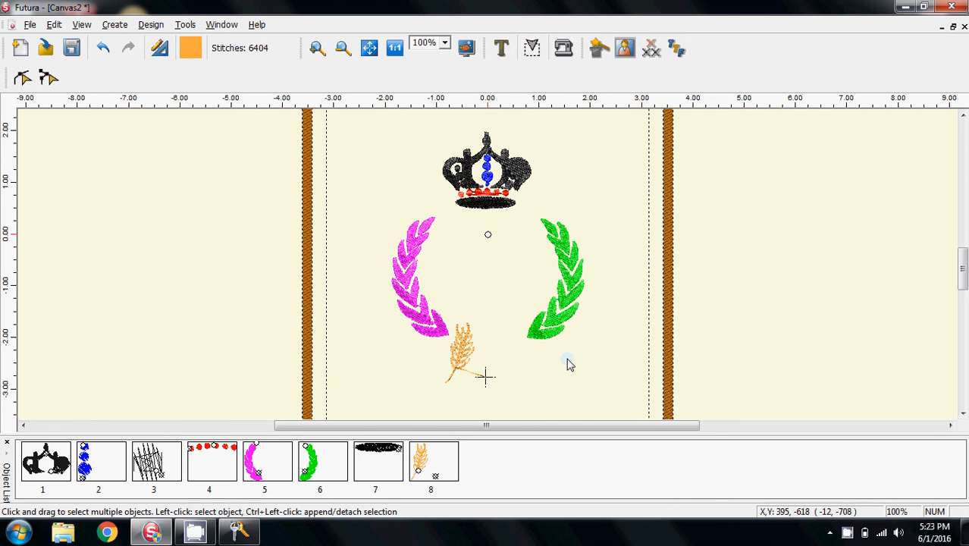
# Move the wheat design slightly up so it sits between the lower ends of the wreath
pyautogui.scroll(-2, 543, 361)
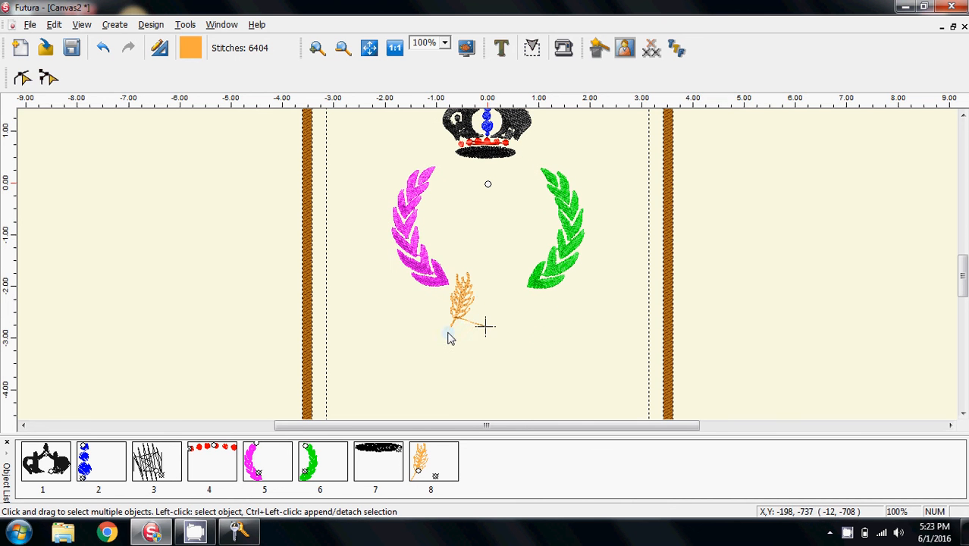
pyautogui.click(464, 311)
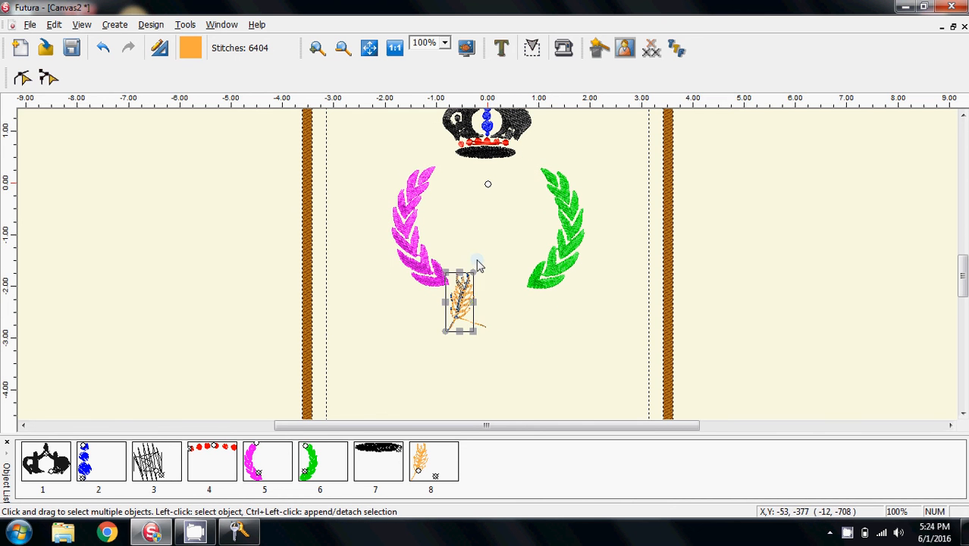
pyautogui.moveTo(445, 272); pyautogui.dragTo(452, 286)
pyautogui.click(499, 307)
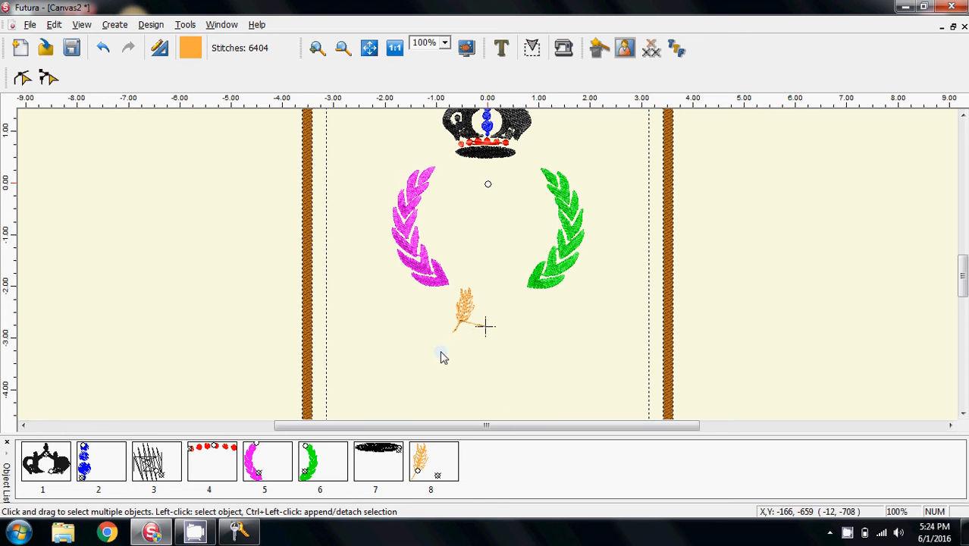
# Copy the wheat design to the clipboard
pyautogui.click(432, 461)
pyautogui.rightClick(465, 307)
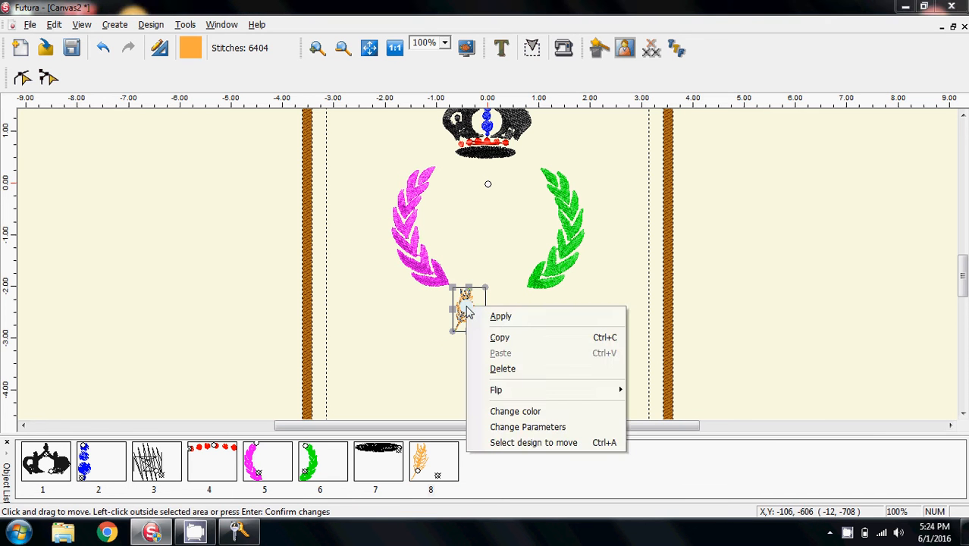
pyautogui.click(514, 339)
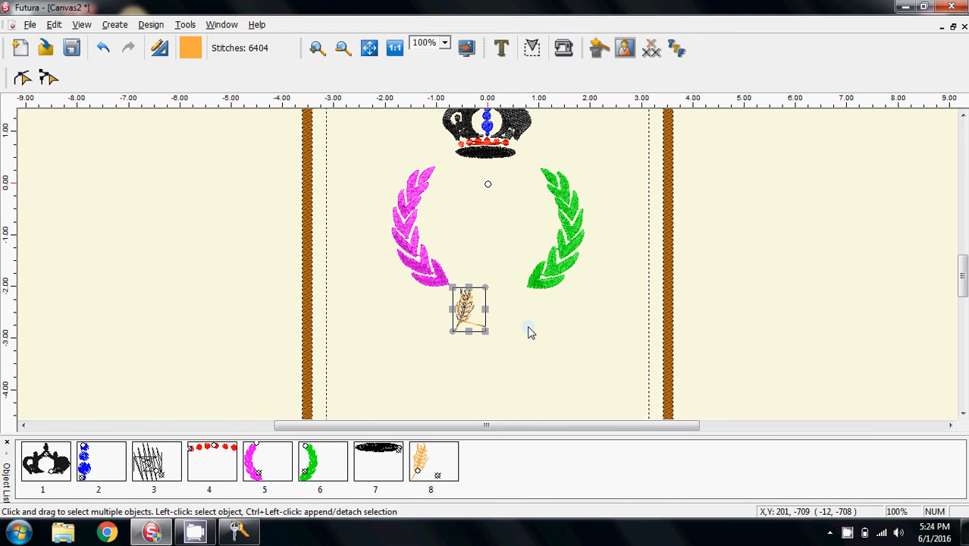
pyautogui.rightClick(530, 332)
pyautogui.click(469, 376)
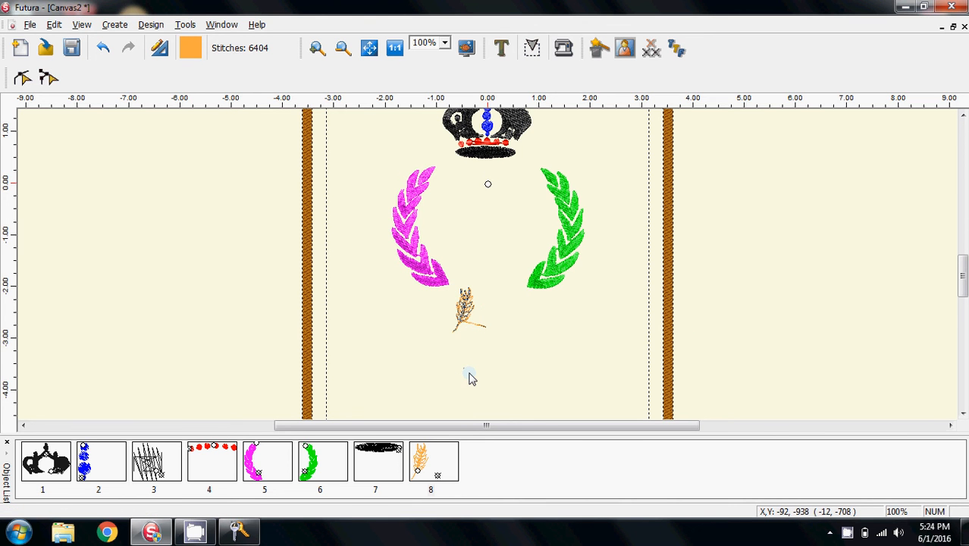
# Paste a second wheat and place it overlapping just left of the first wheat
pyautogui.rightClick(537, 331)
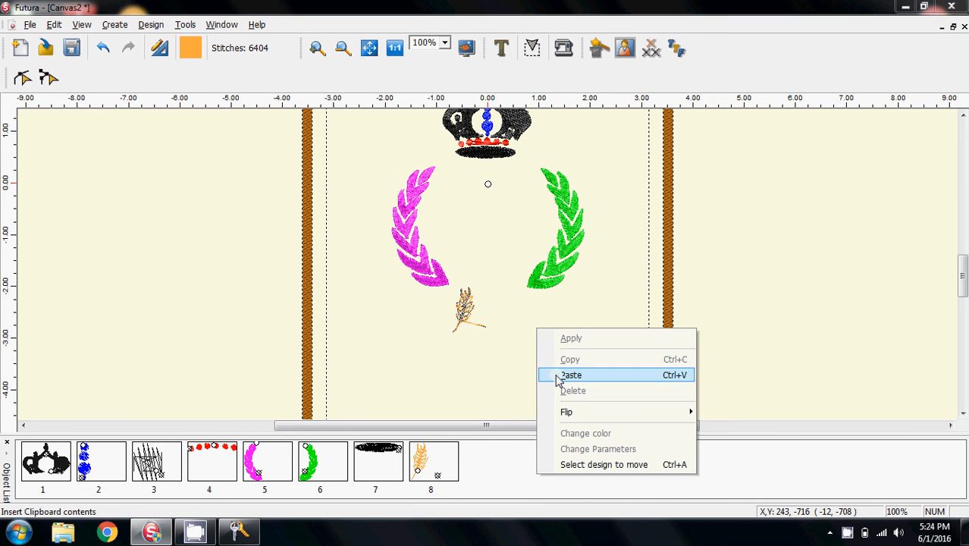
pyautogui.click(558, 373)
pyautogui.click(486, 271)
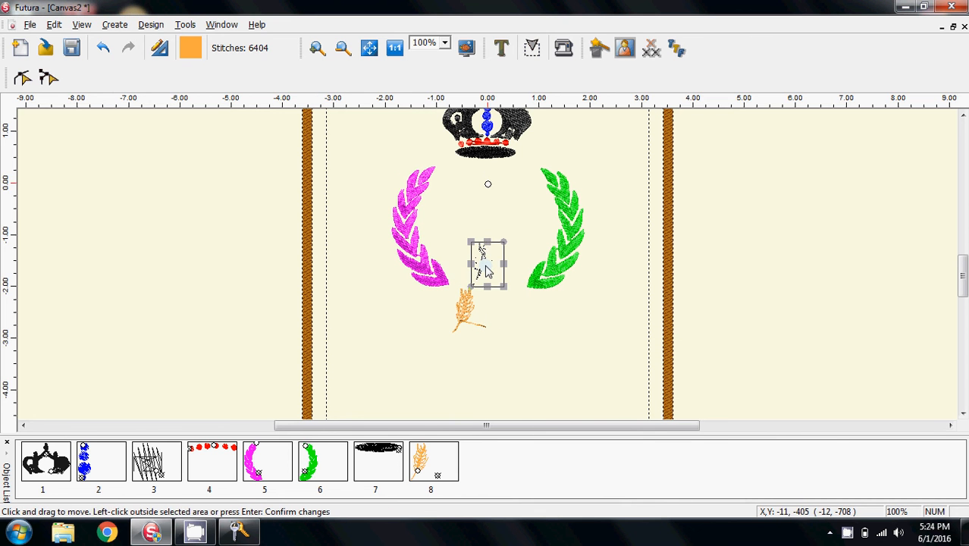
pyautogui.moveTo(486, 272); pyautogui.dragTo(495, 267)
pyautogui.click(486, 326)
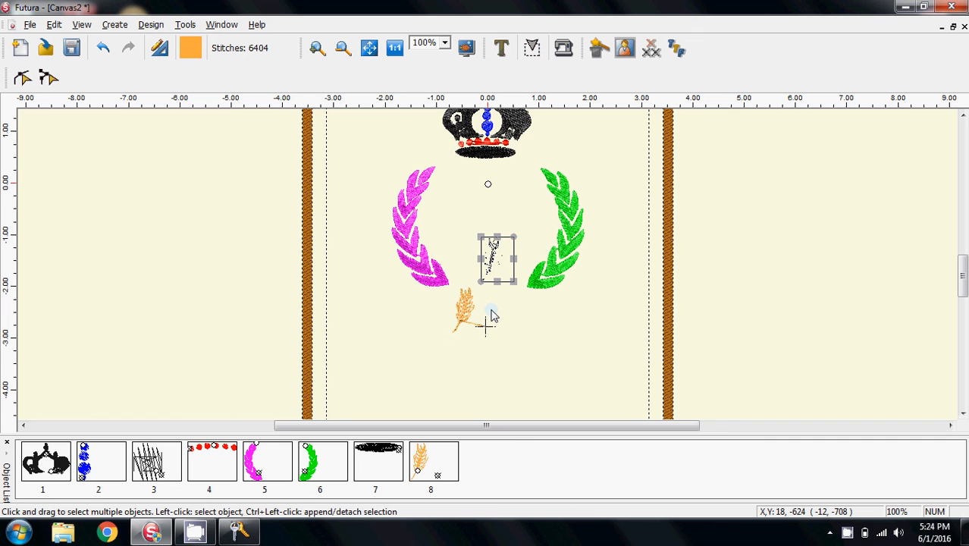
pyautogui.click(515, 240)
pyautogui.moveTo(519, 244); pyautogui.dragTo(452, 303)
pyautogui.click(470, 267)
pyautogui.click(501, 260)
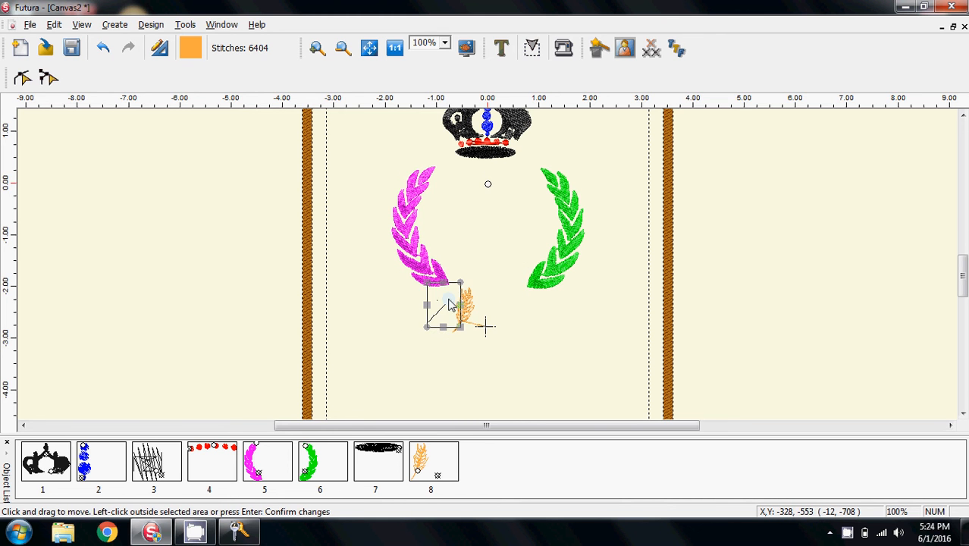
pyautogui.click(532, 319)
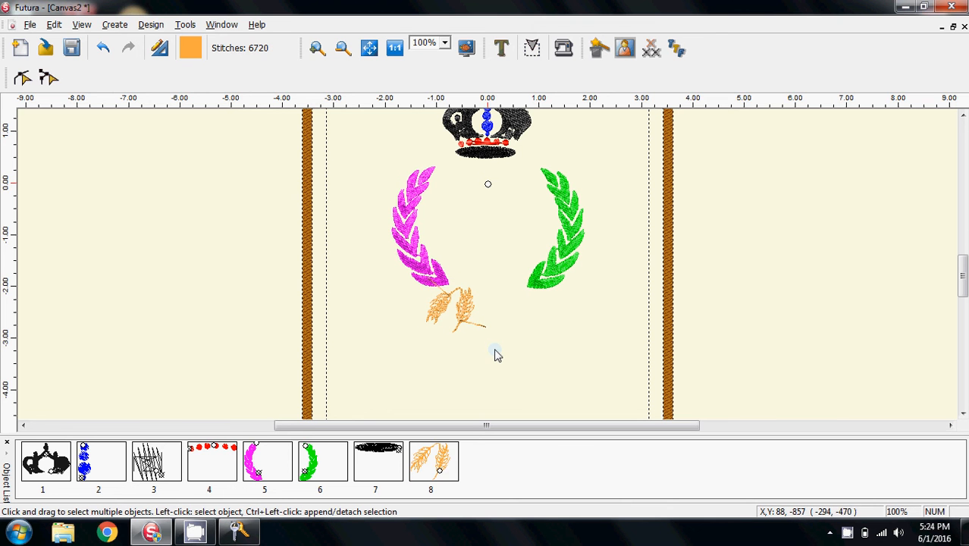
# Paste a third wheat, flip it horizontally, and place it to the right of the first wheat
pyautogui.rightClick(477, 233)
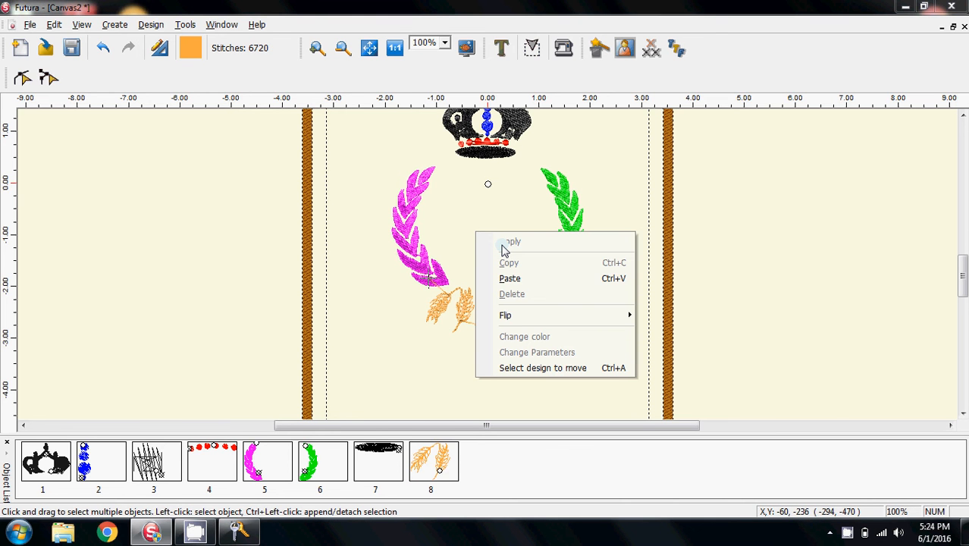
pyautogui.click(519, 280)
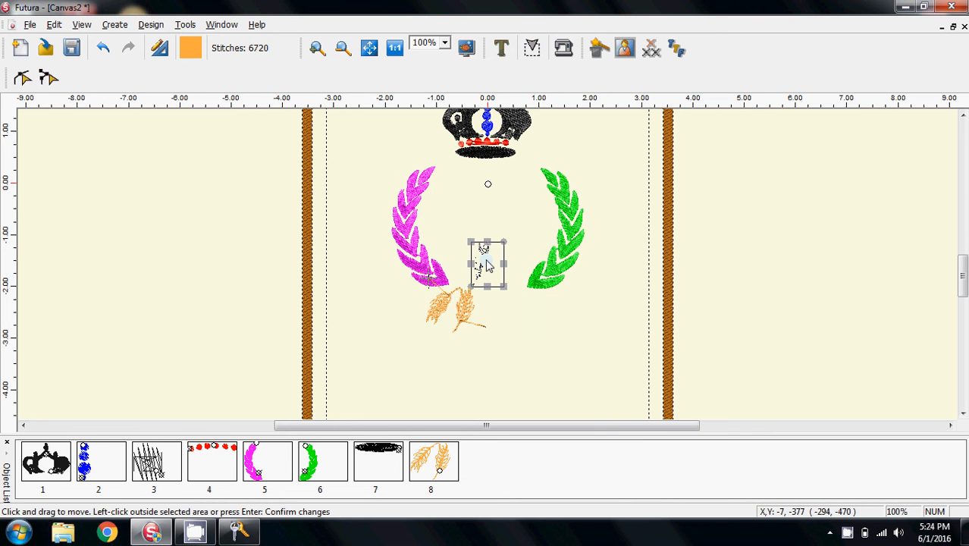
pyautogui.rightClick(486, 265)
pyautogui.moveTo(548, 342)
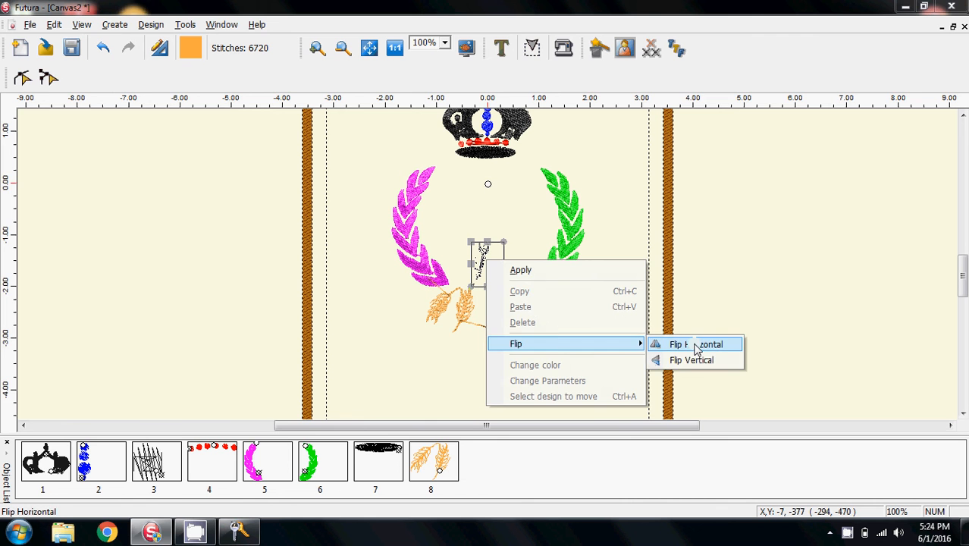
pyautogui.click(697, 347)
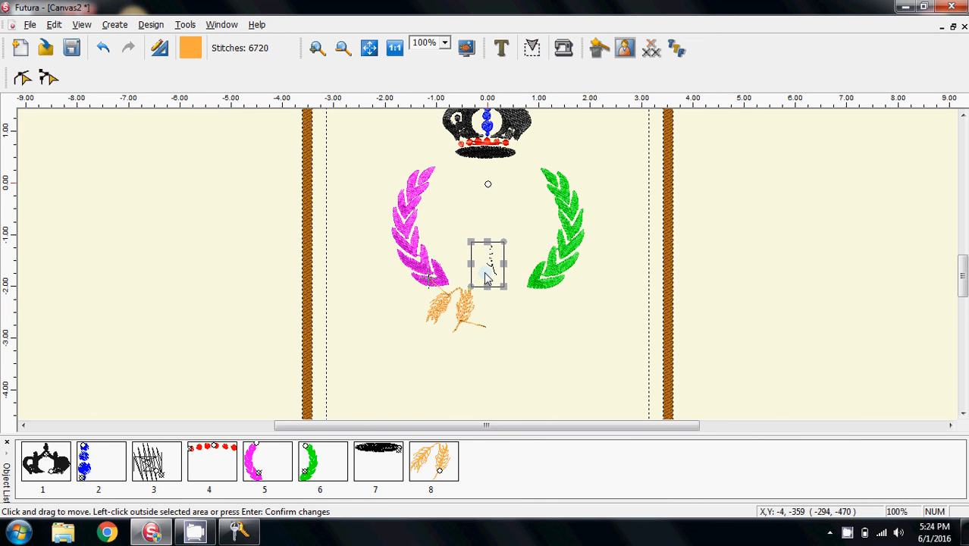
pyautogui.moveTo(489, 263); pyautogui.dragTo(482, 292)
pyautogui.click(520, 344)
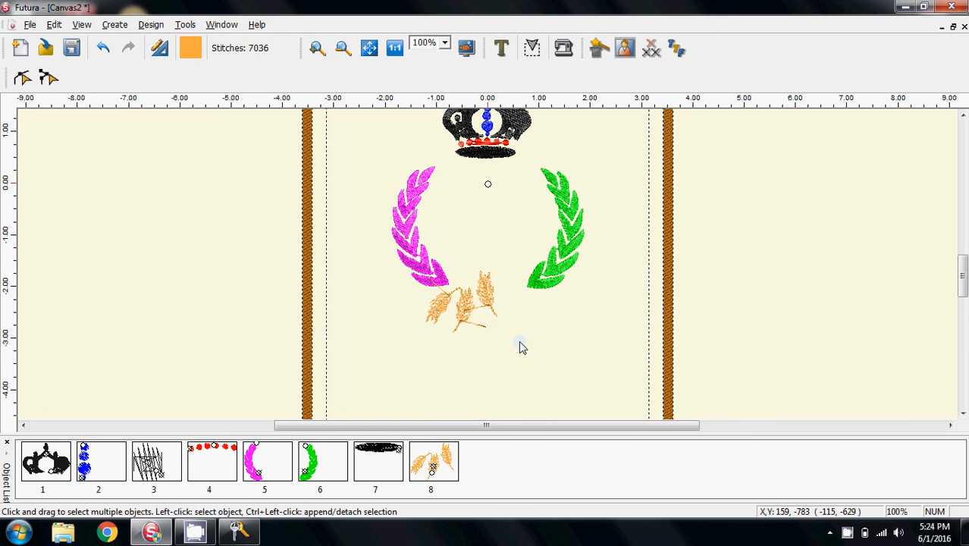
# Paste a fourth wheat, flip it, and place it at the right side of the wheat cluster
pyautogui.rightClick(488, 215)
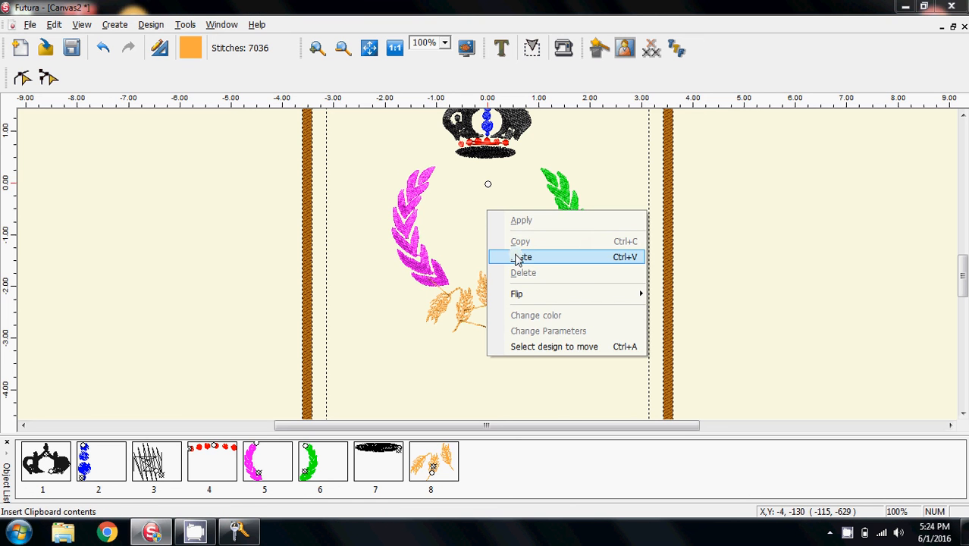
pyautogui.click(518, 261)
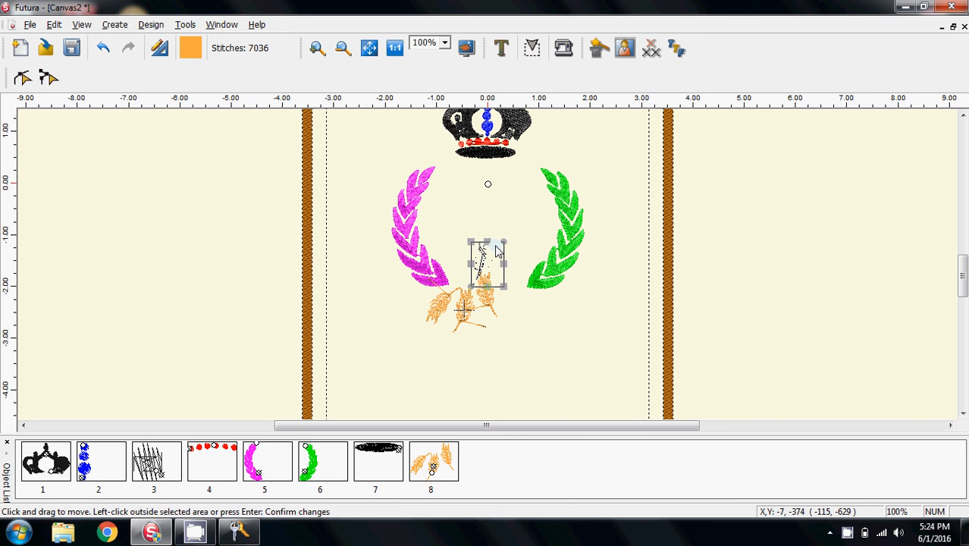
pyautogui.moveTo(489, 265); pyautogui.dragTo(516, 219)
pyautogui.rightClick(514, 217)
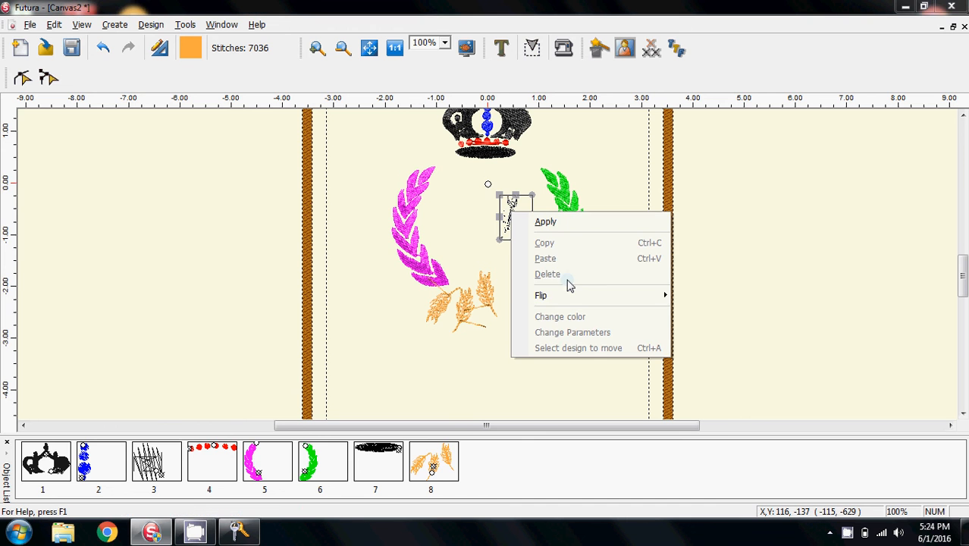
pyautogui.moveTo(571, 295)
pyautogui.click(713, 312)
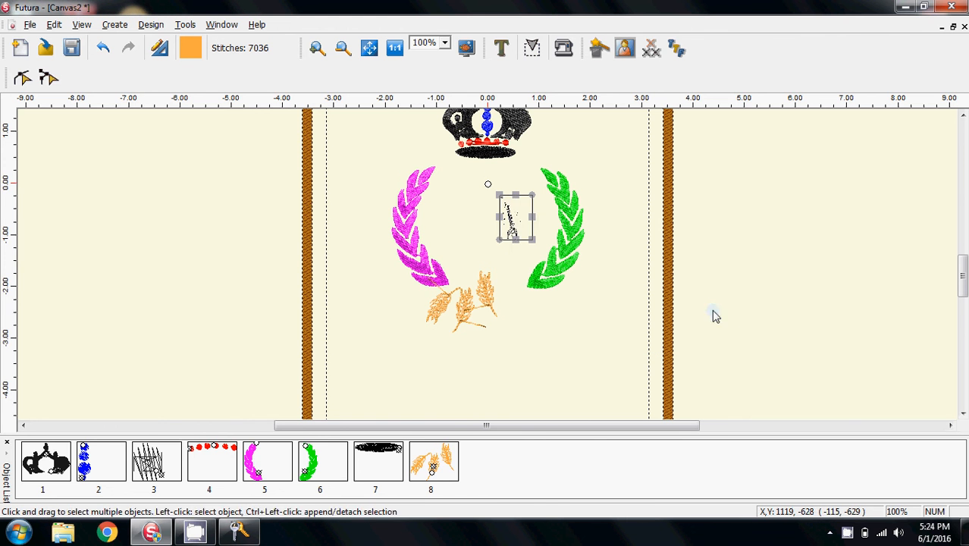
pyautogui.moveTo(513, 222); pyautogui.dragTo(503, 315)
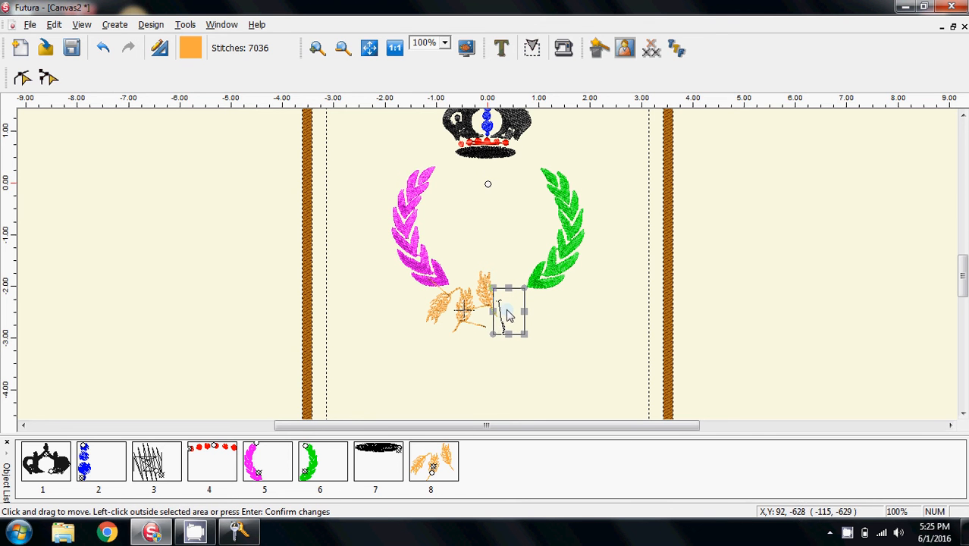
pyautogui.press('Return')
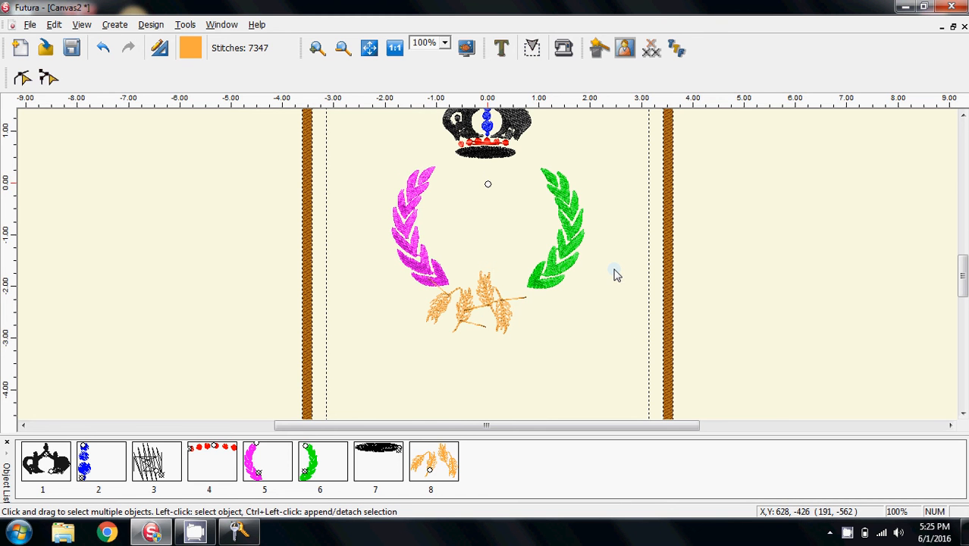
pyautogui.scroll(2, 616, 275)
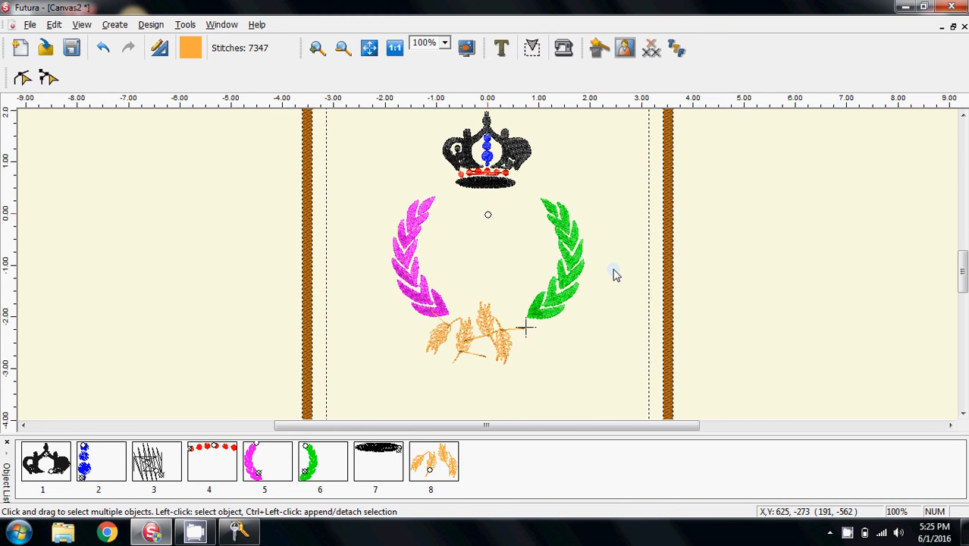
pyautogui.click(30, 25)
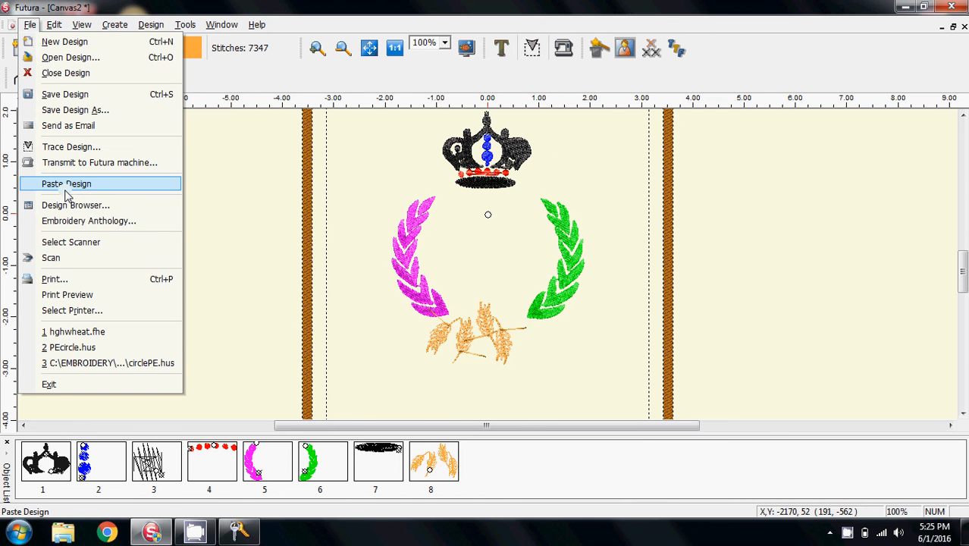
pyautogui.click(28, 27)
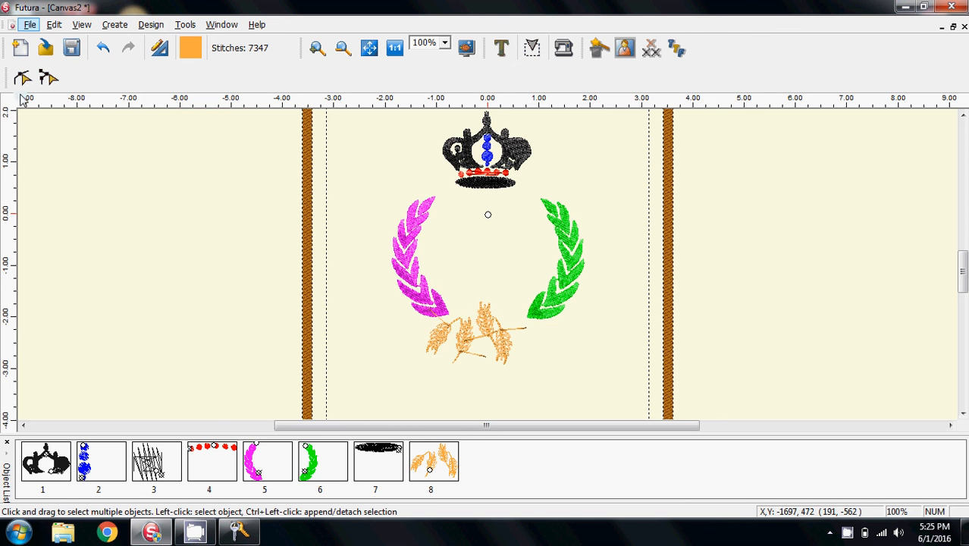
pyautogui.click(28, 25)
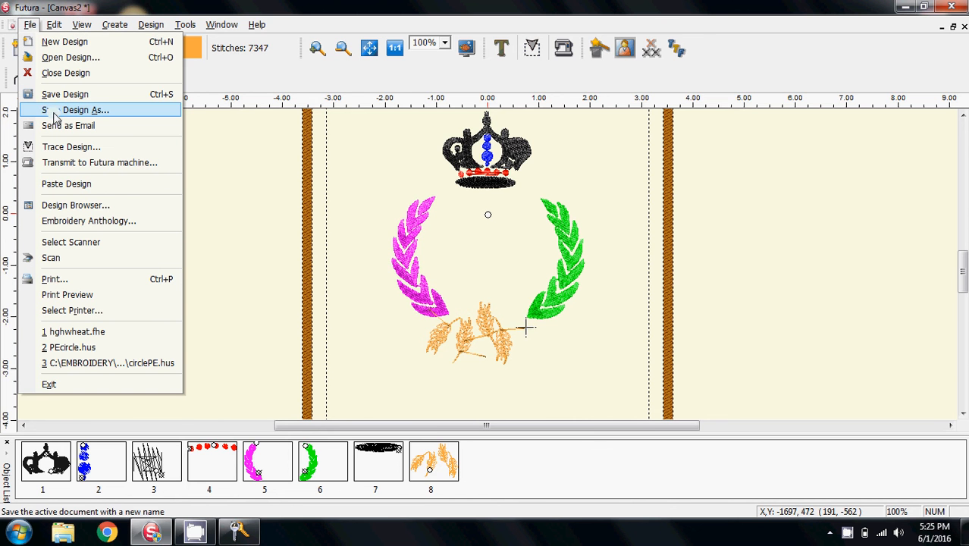
pyautogui.click(29, 25)
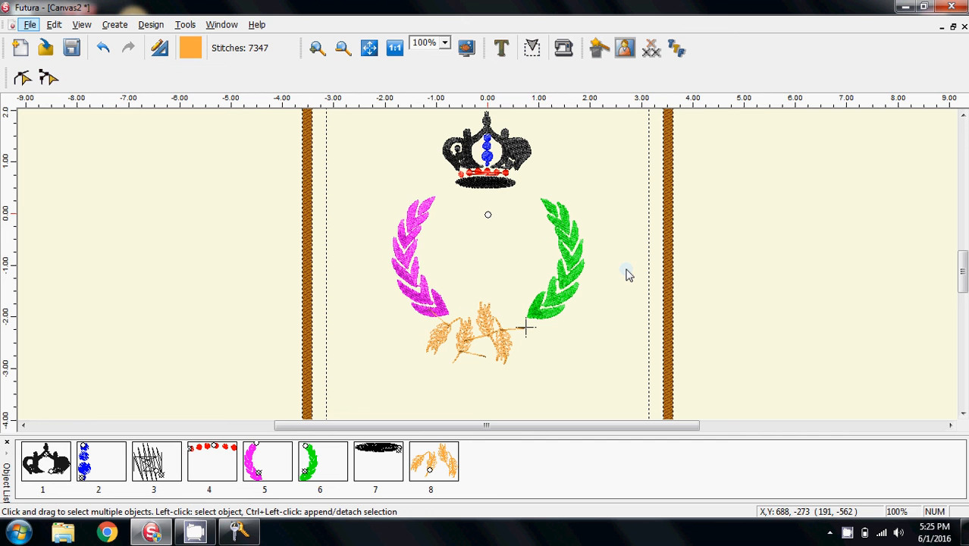